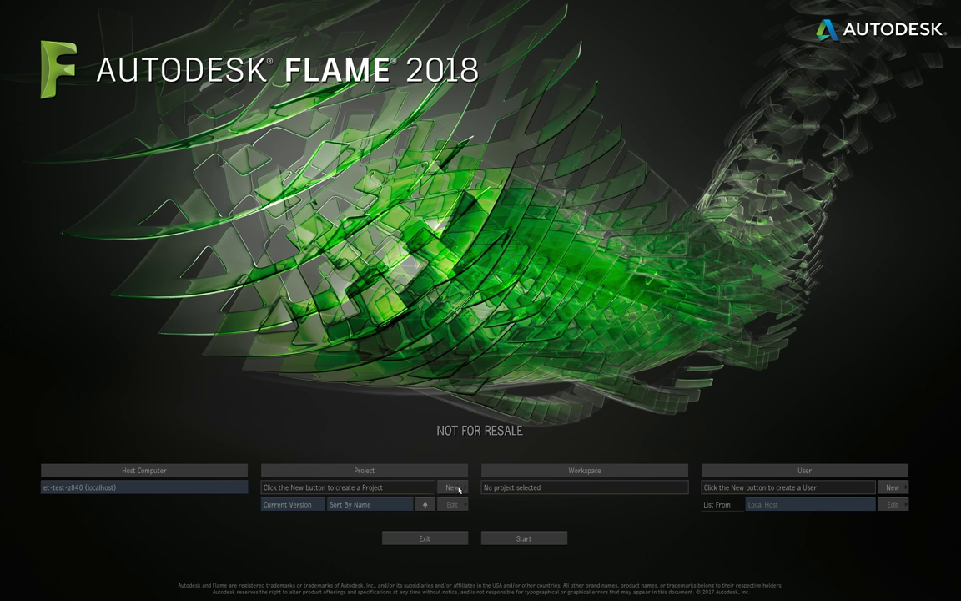
Start a new project and name it flame_intro
click(452, 488)
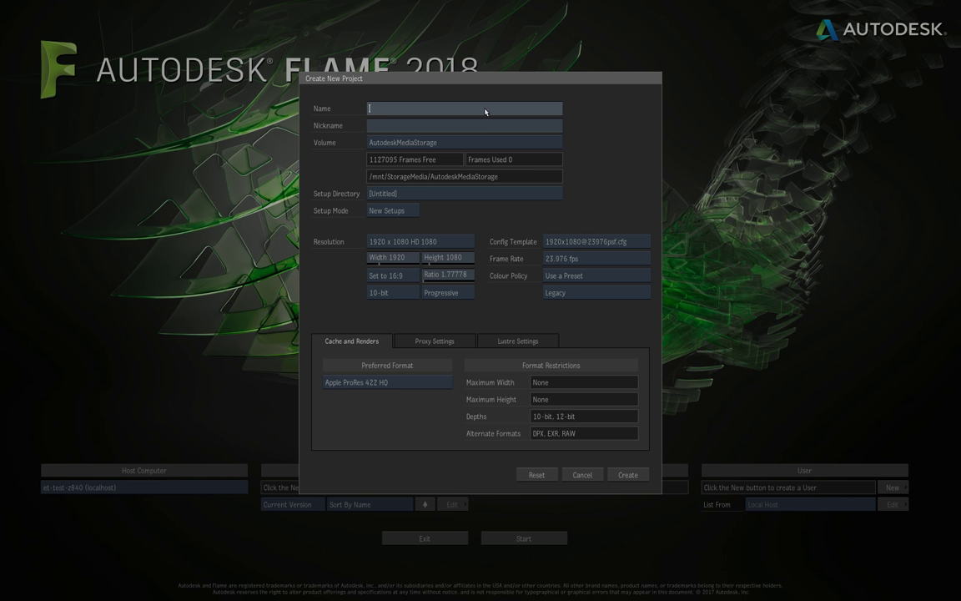
text(flame_intro)
key(Return)
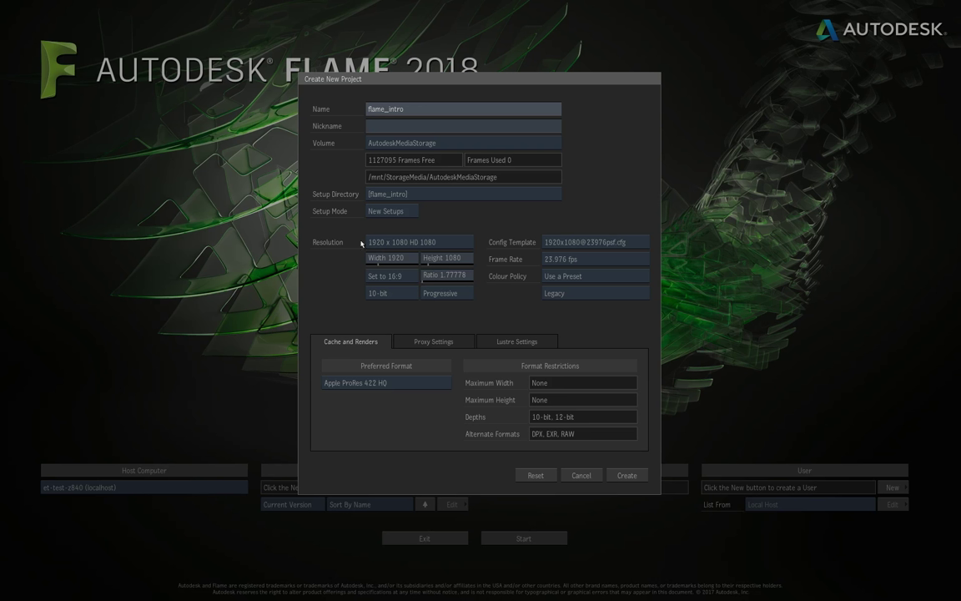
Try the 2048 x 1024 Red 2K resolution preset for the project
click(421, 242)
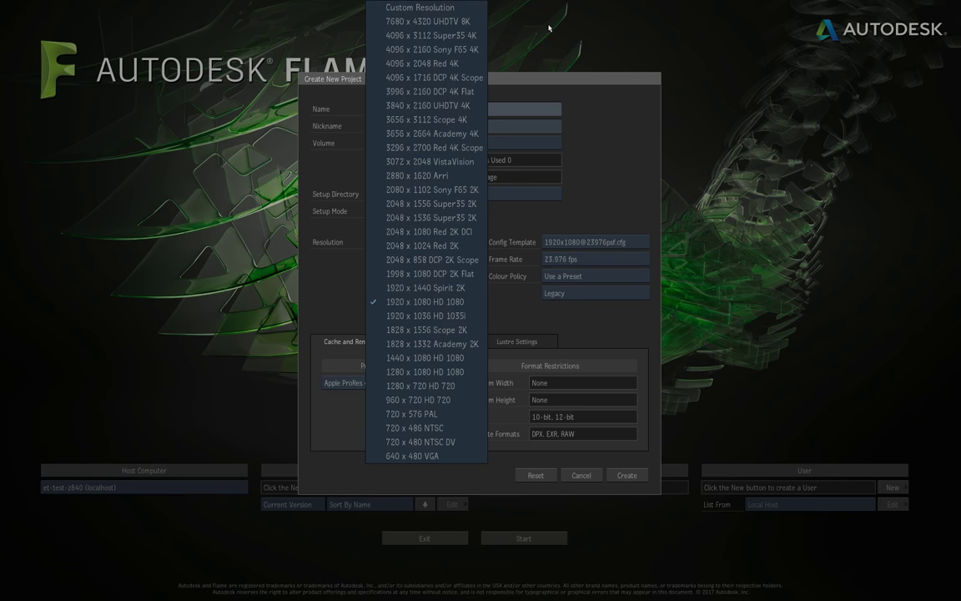
click(494, 26)
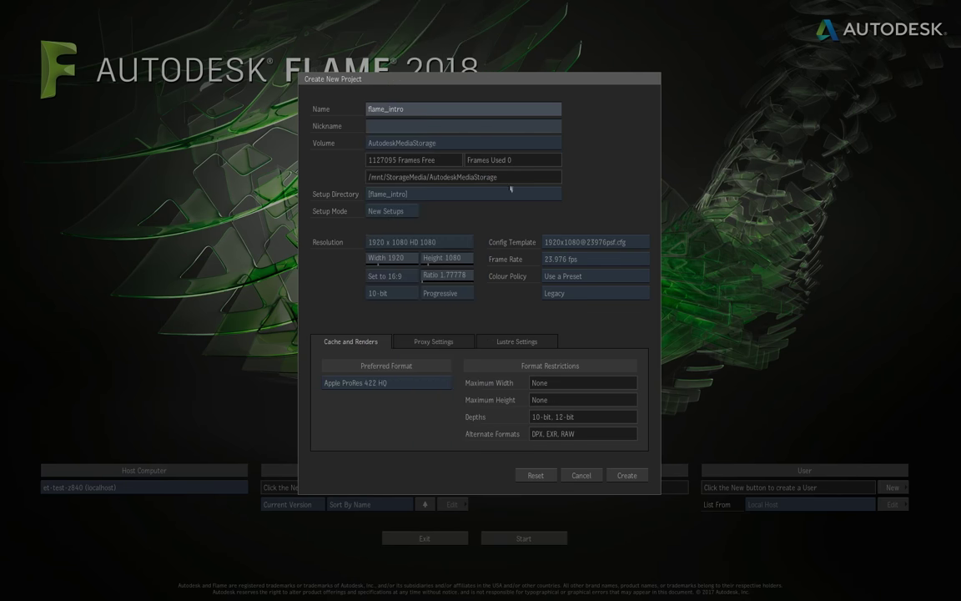
click(459, 244)
click(461, 246)
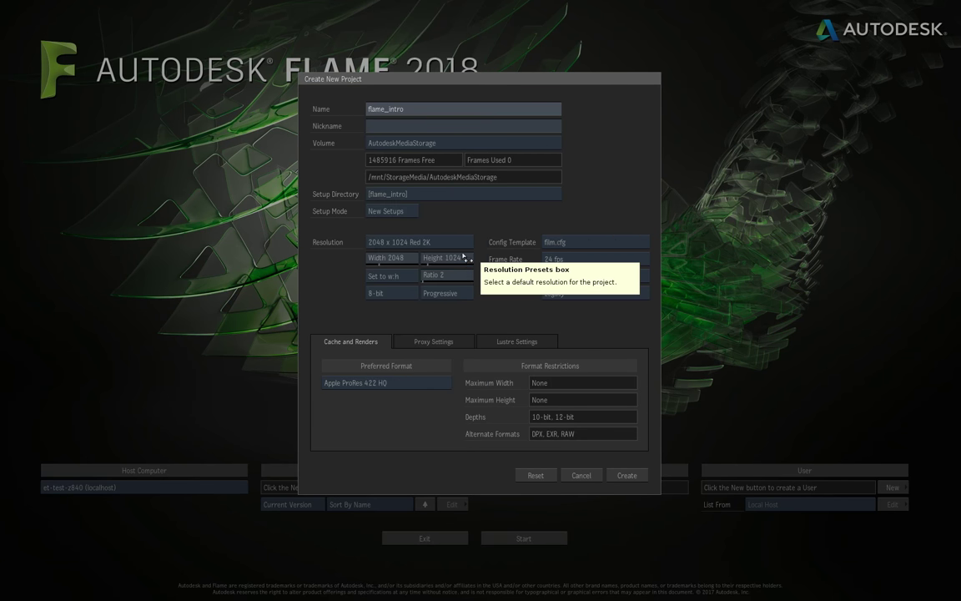
click(407, 257)
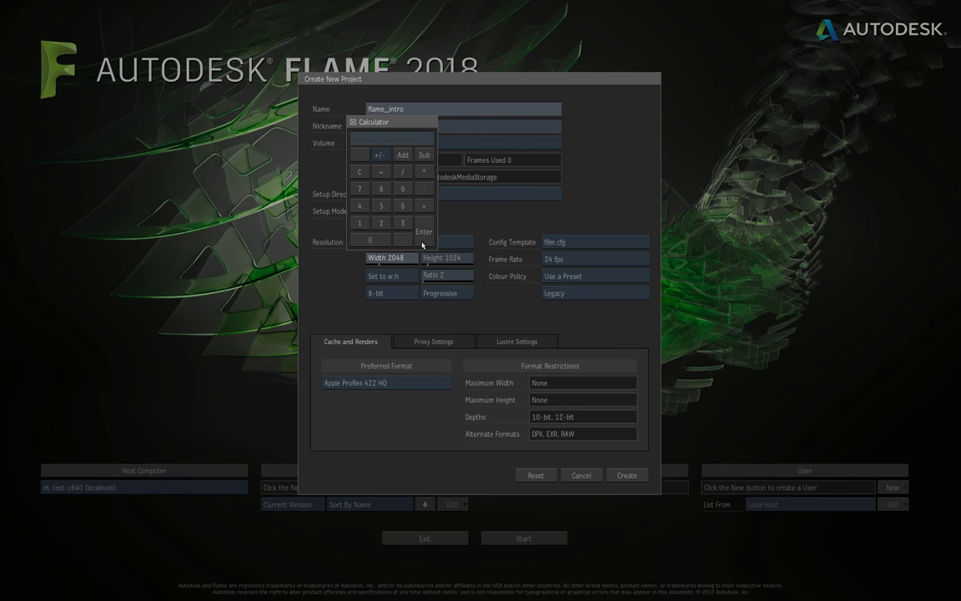
click(424, 241)
Set the project to the 1920 x 1080 HD 1080 resolution, 10-bit depth and Progressive scan mode
click(424, 241)
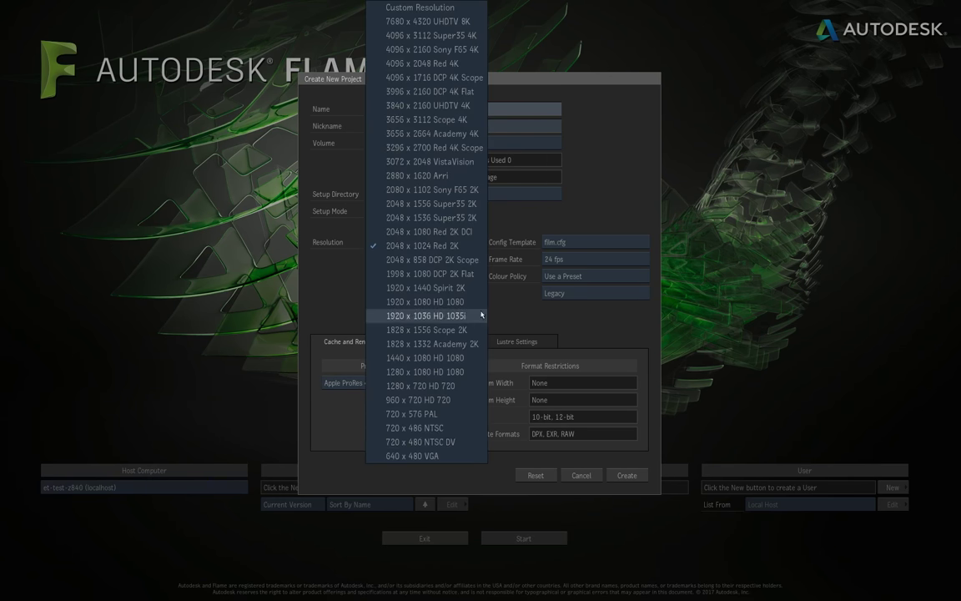
click(478, 304)
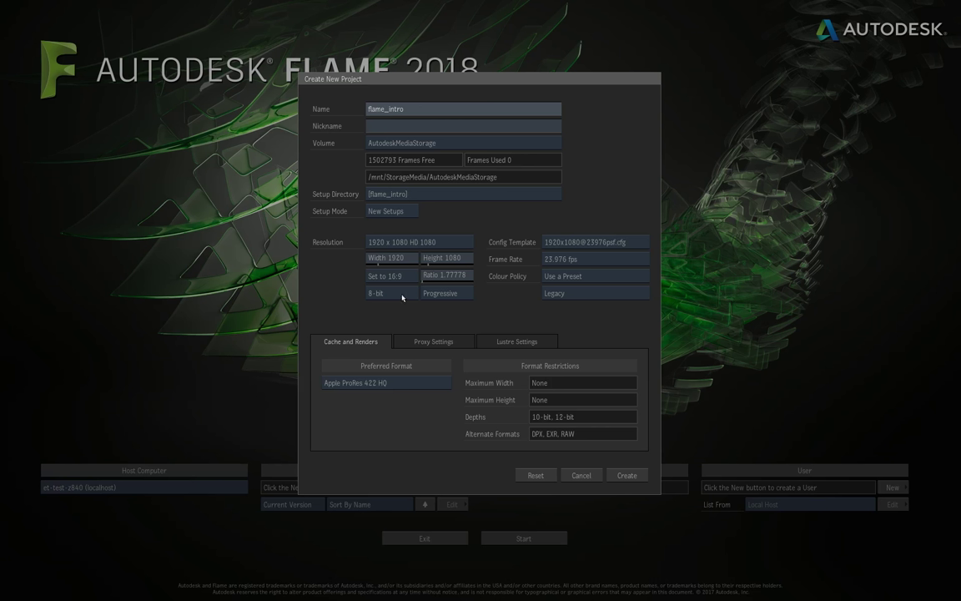
click(406, 294)
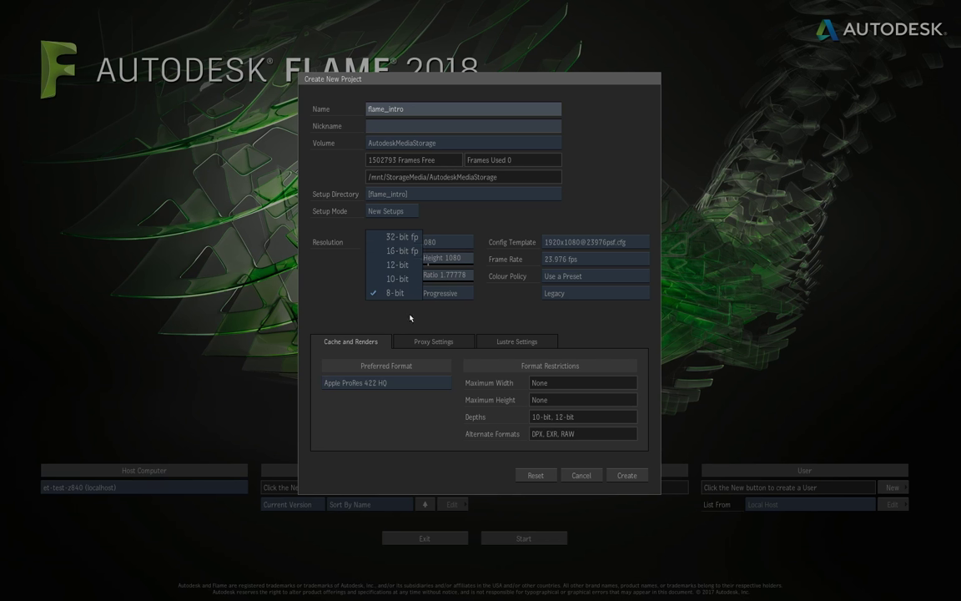
click(397, 279)
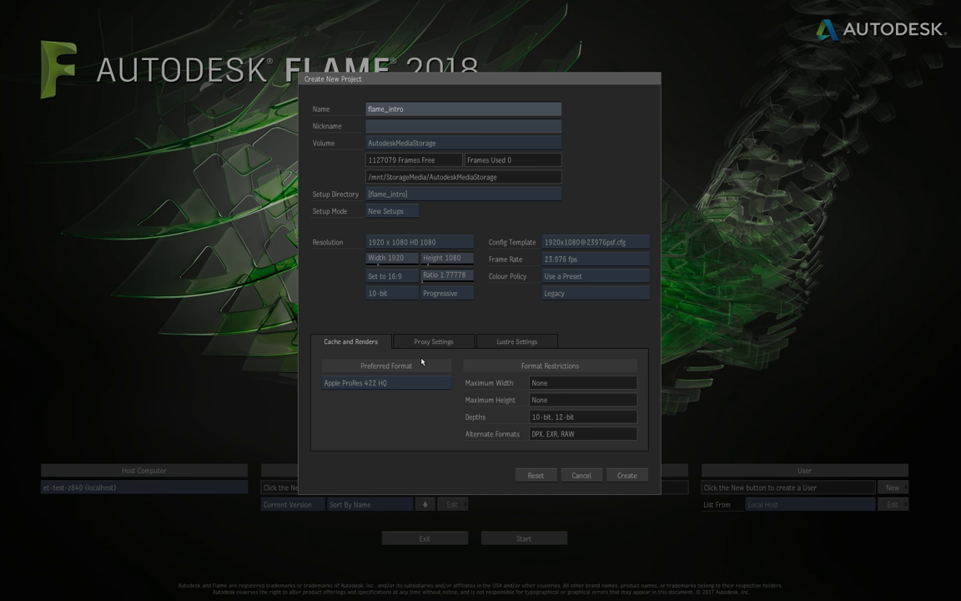
click(465, 297)
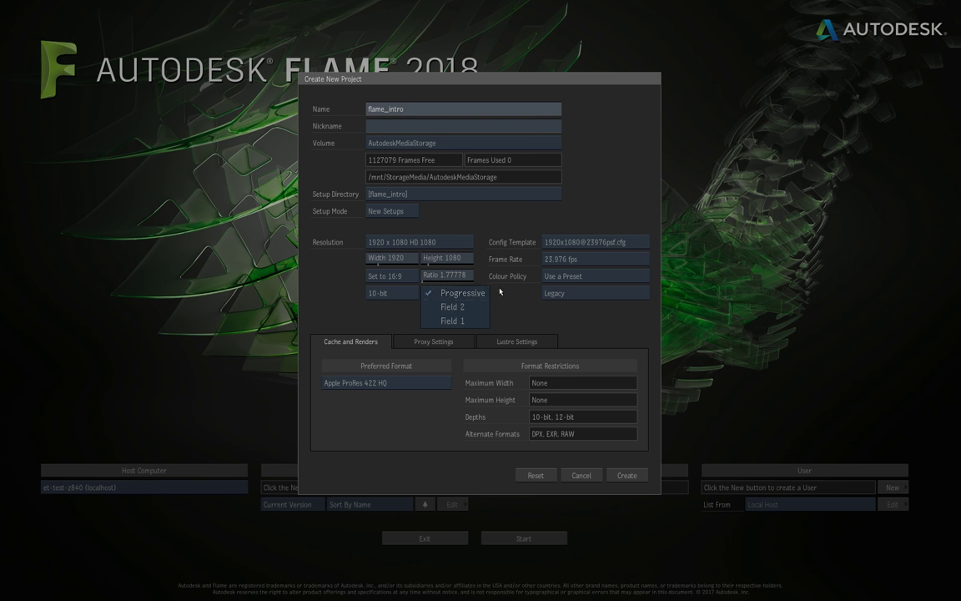
click(503, 301)
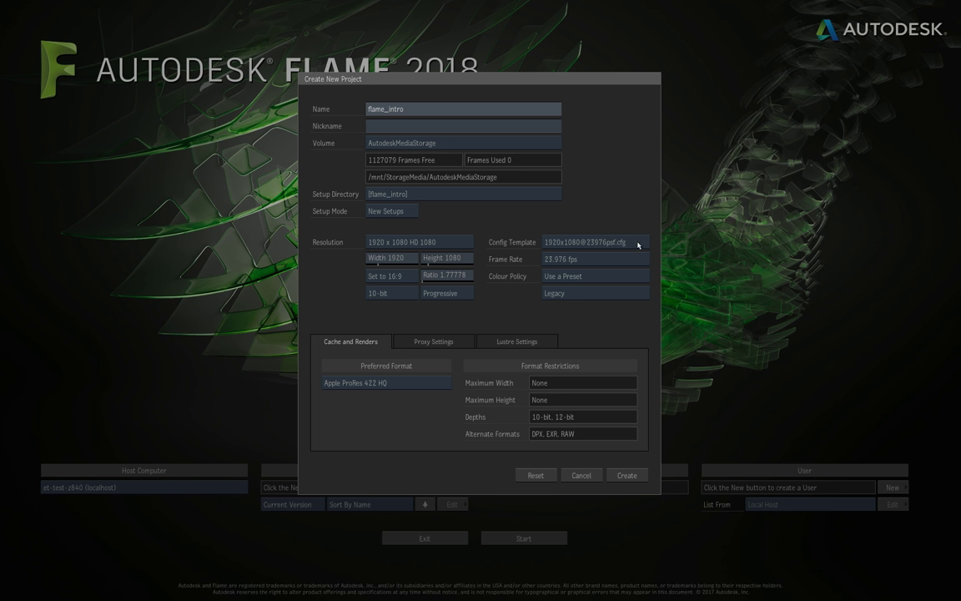
click(637, 242)
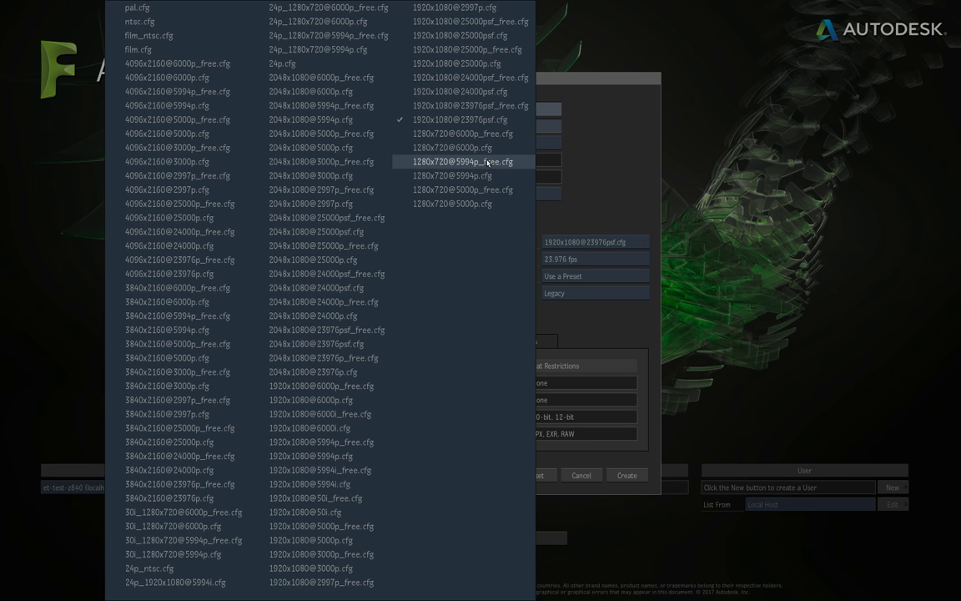
click(505, 26)
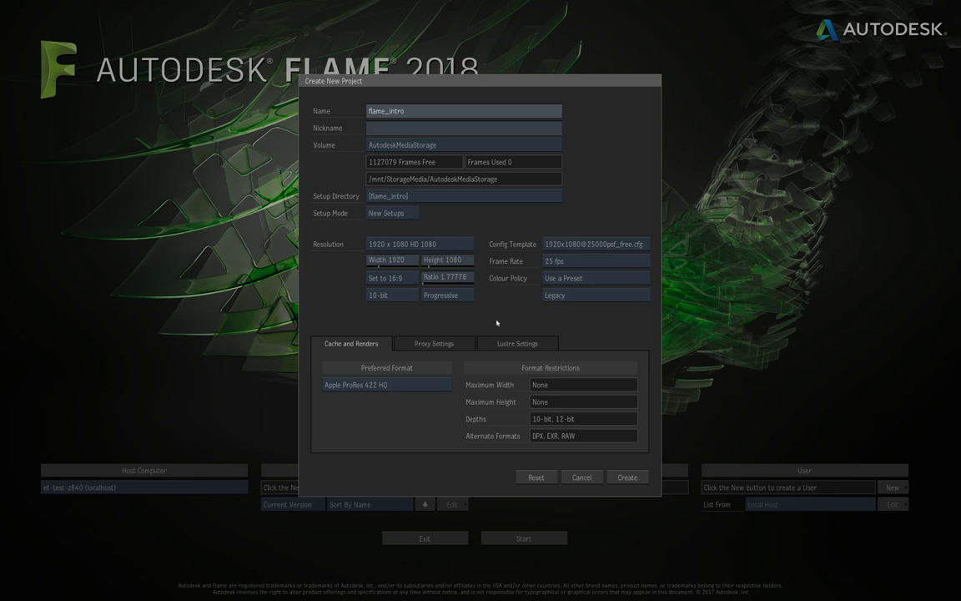
click(606, 295)
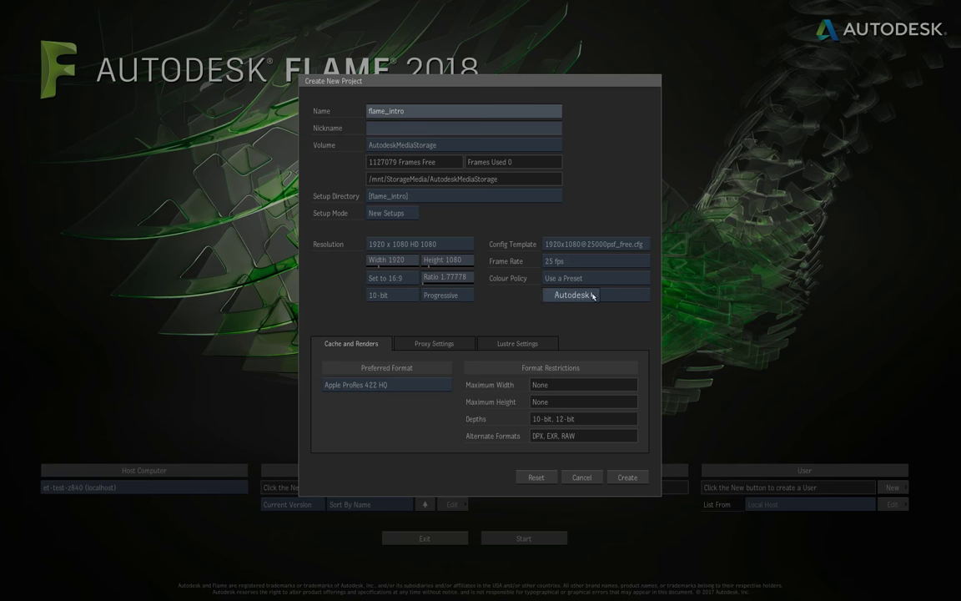
mouse_move(584, 296)
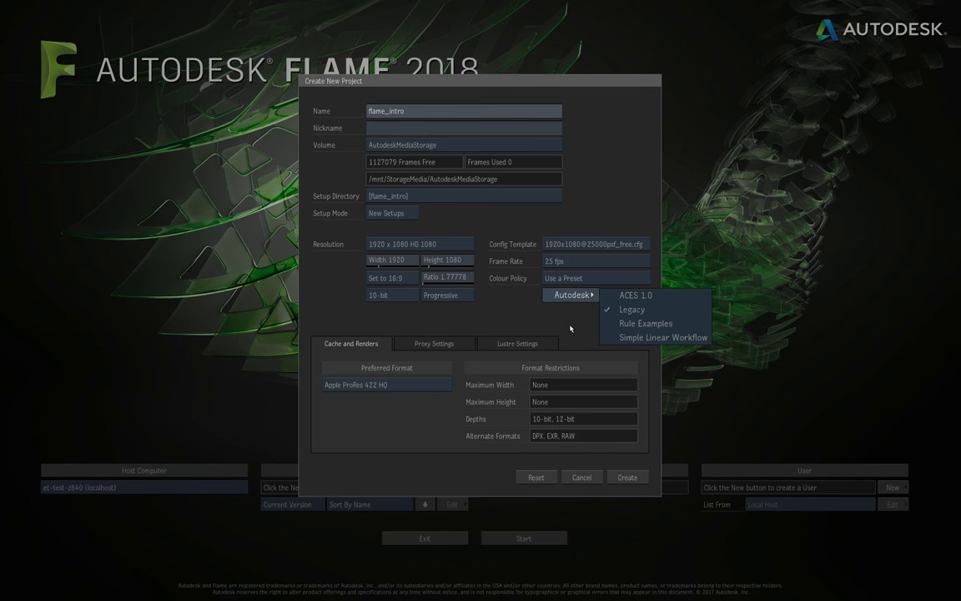
click(622, 309)
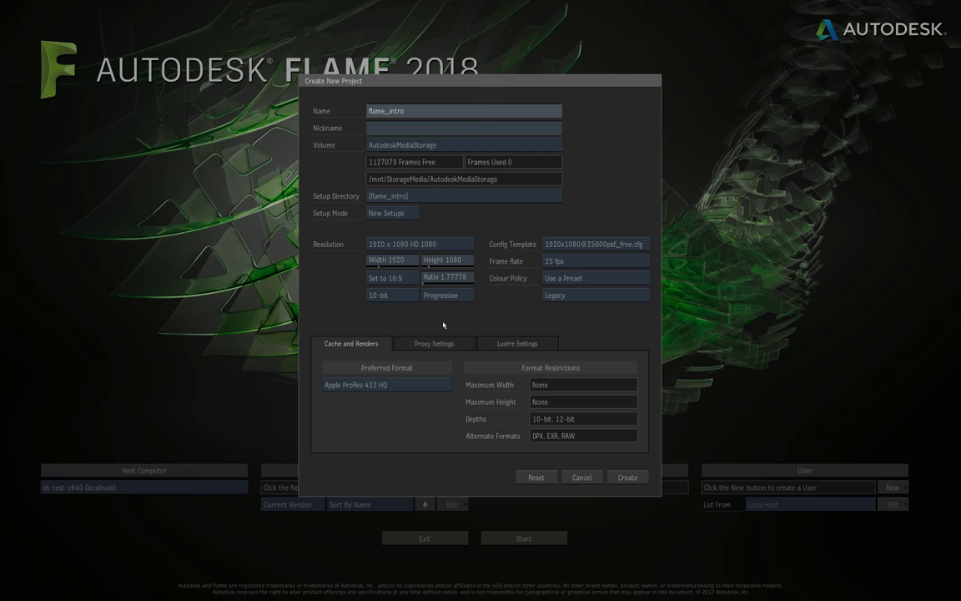
Try Legacy Configuration as the preferred cache and render format and review the other available formats
click(447, 384)
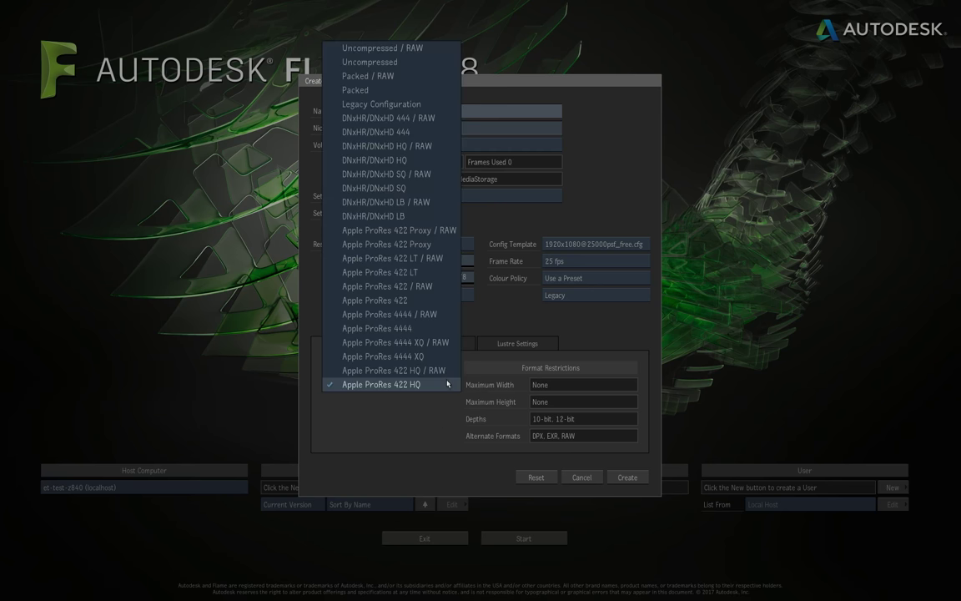
click(435, 105)
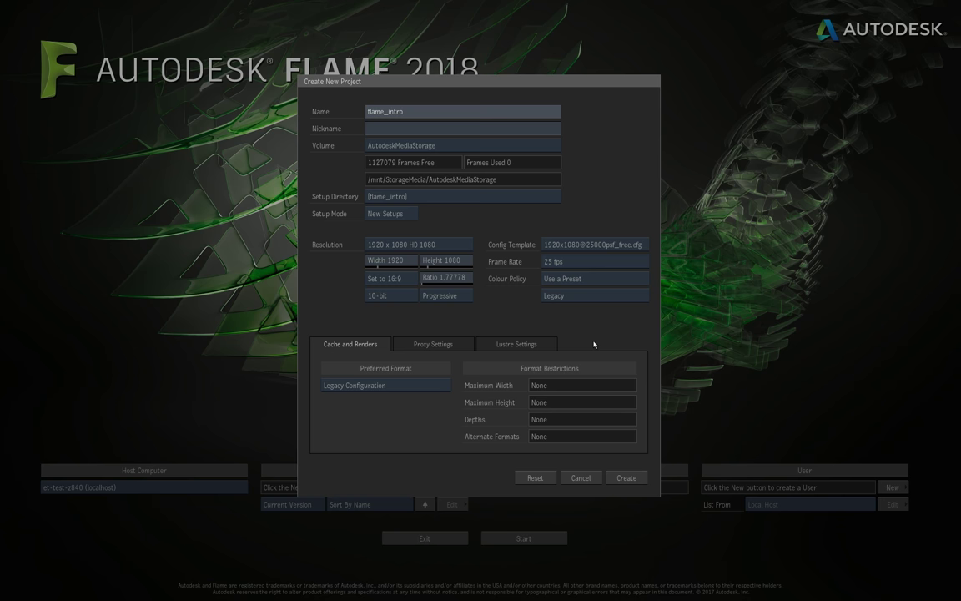
click(434, 385)
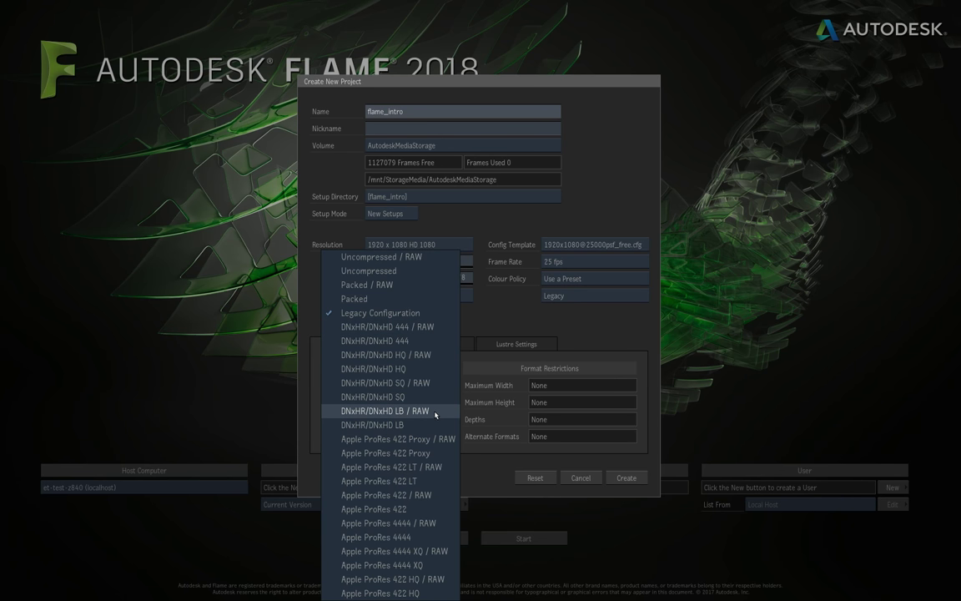
click(488, 483)
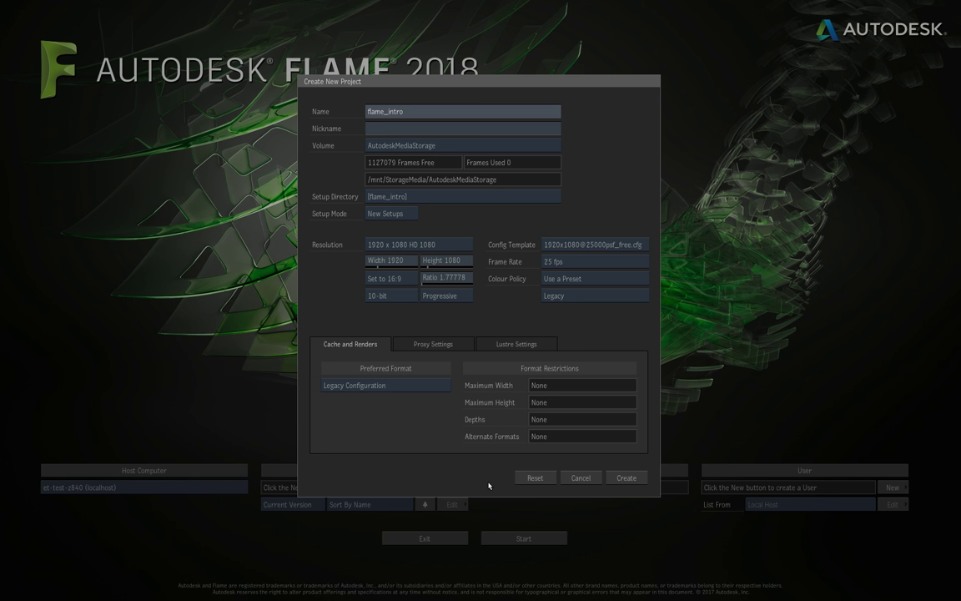
Set the preferred cache and render format to Apple ProRes 422 HQ and create the project
drag(566, 83, 552, 31)
click(416, 336)
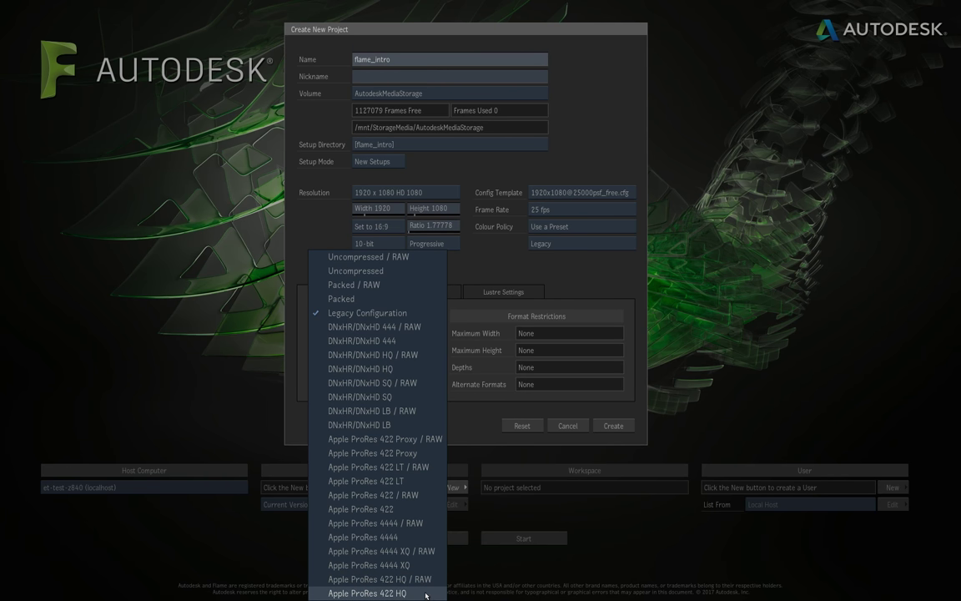
click(427, 594)
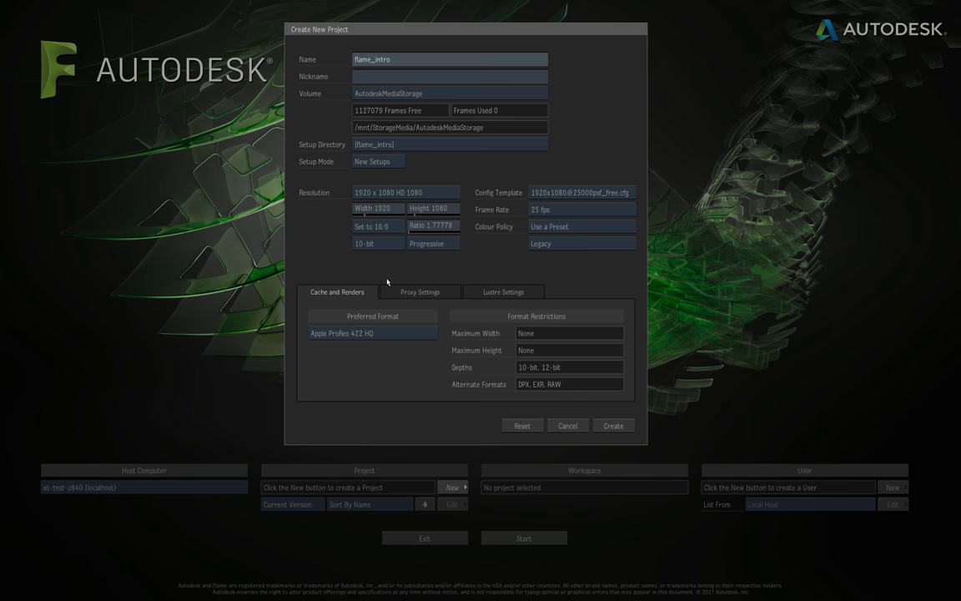
click(412, 332)
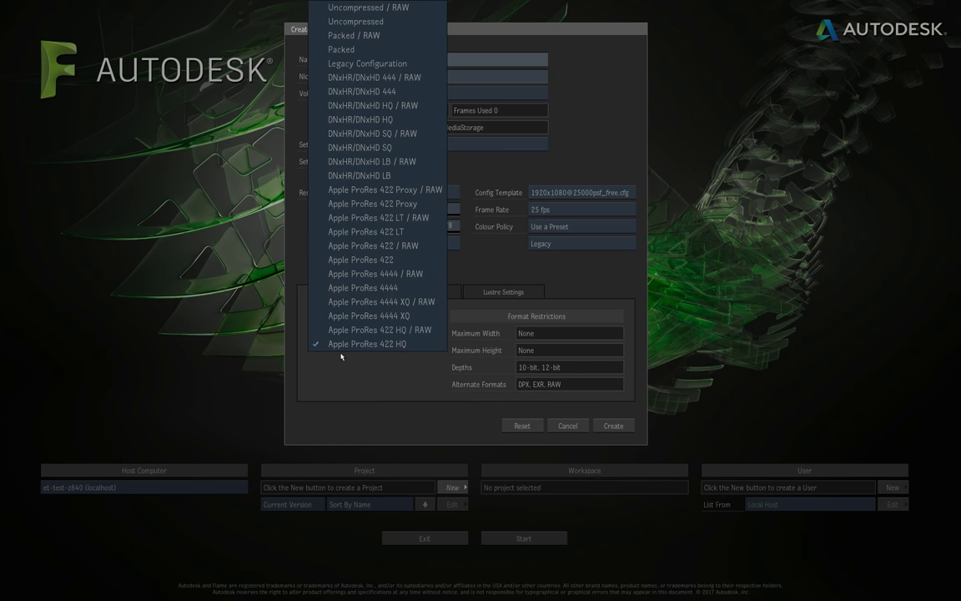
click(423, 349)
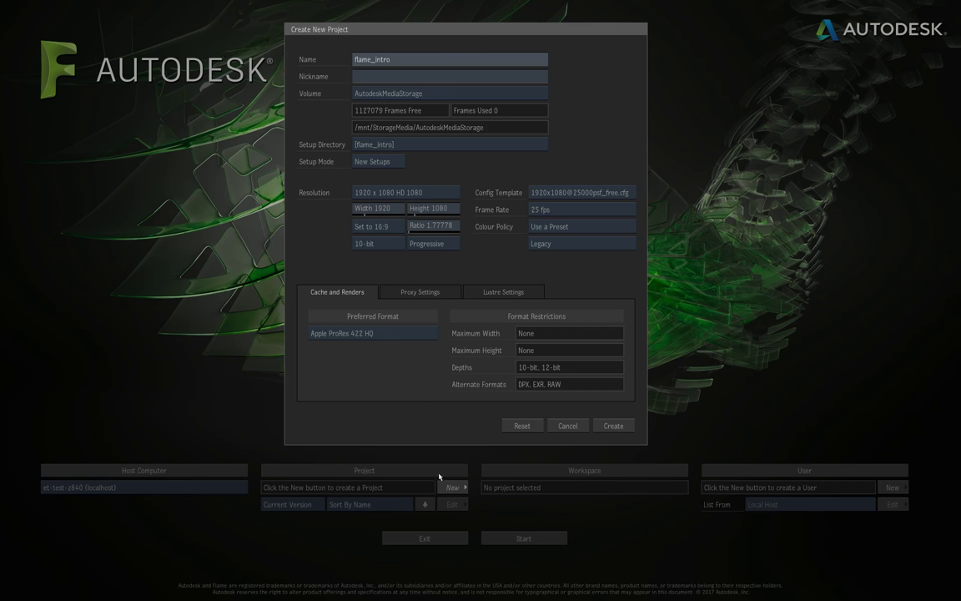
click(624, 425)
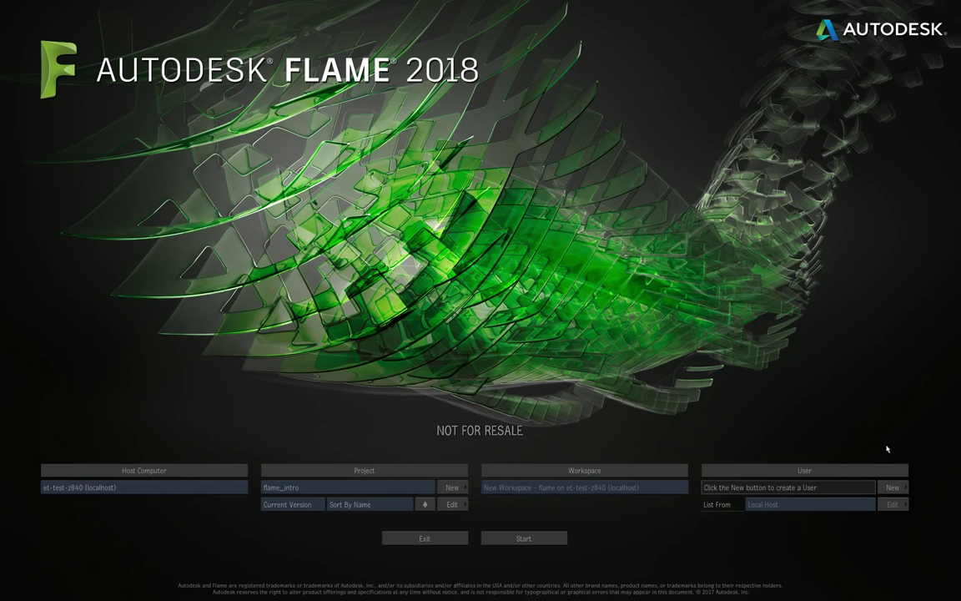
Create a new user profile with the user's name and the Flame profile, and start the flame_intro project
click(893, 488)
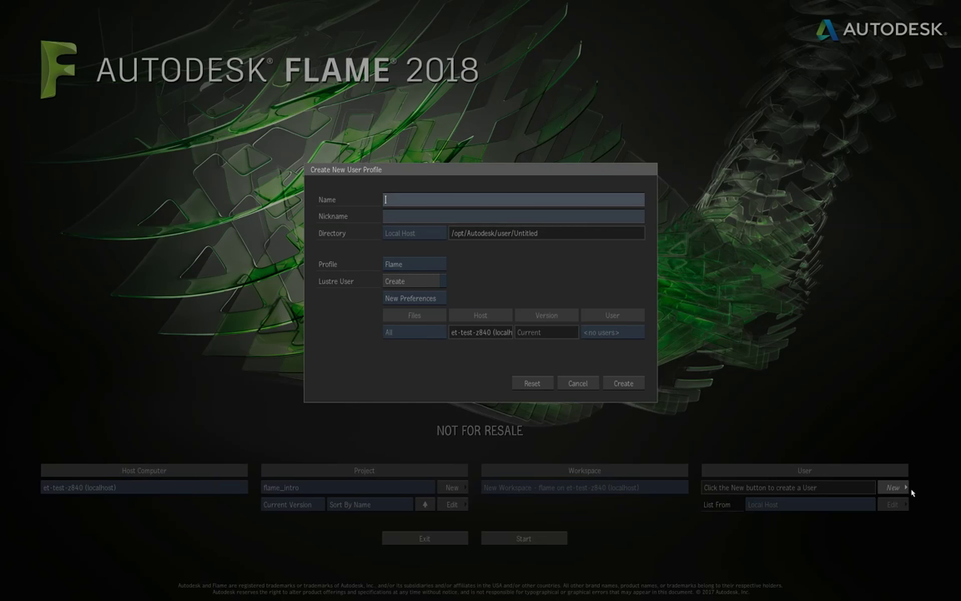
text(stuy)
key(Return)
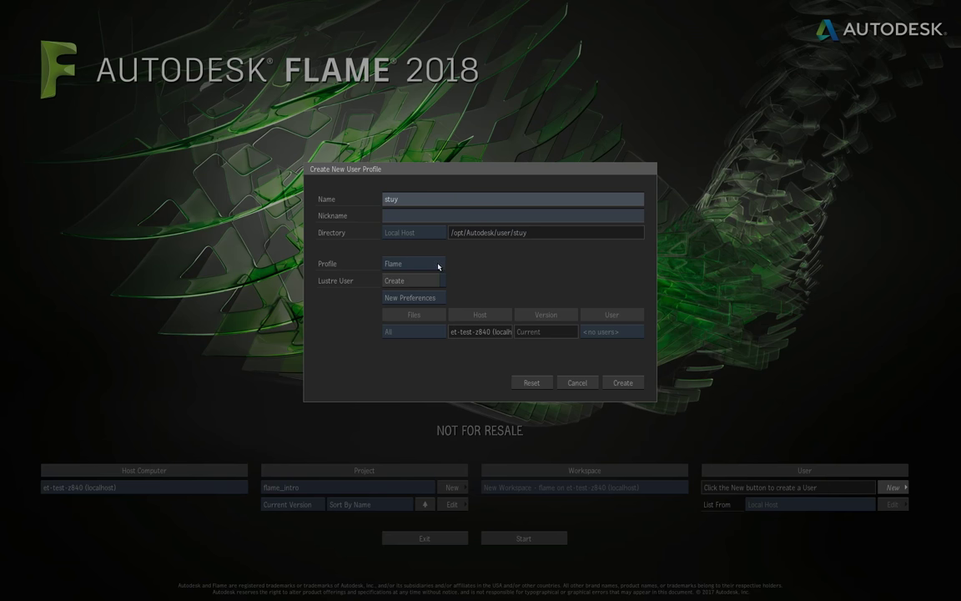
click(438, 266)
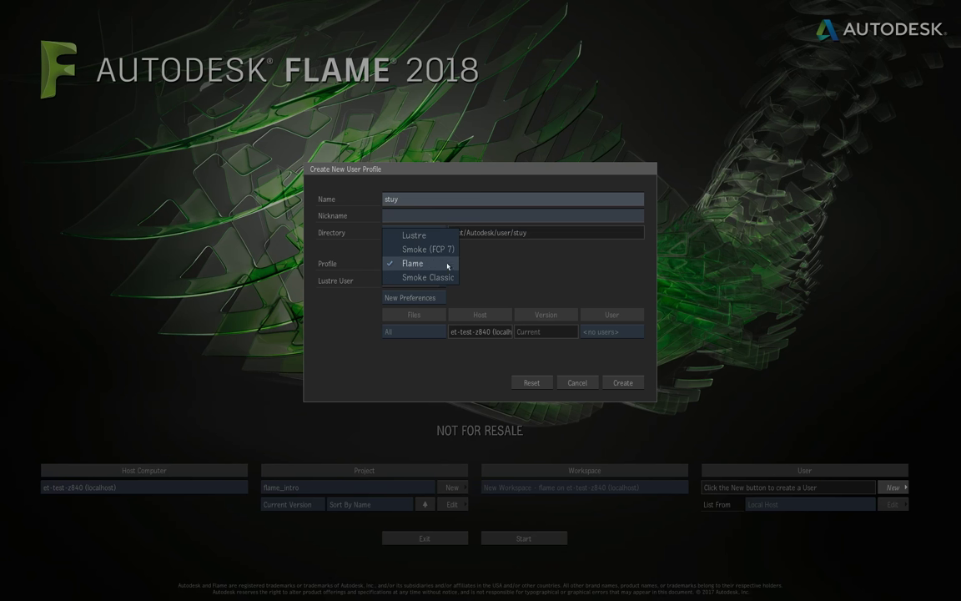
click(447, 265)
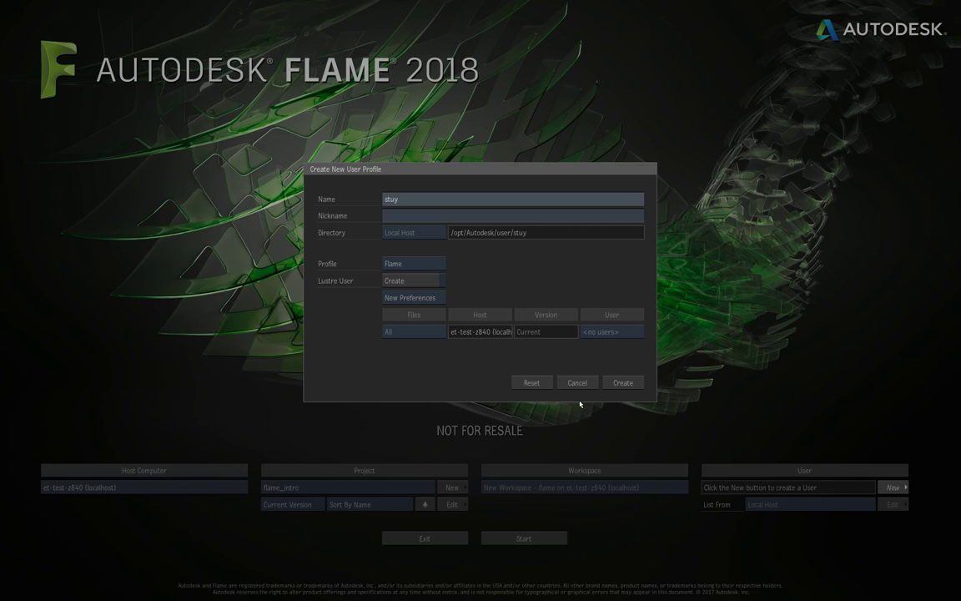
click(623, 382)
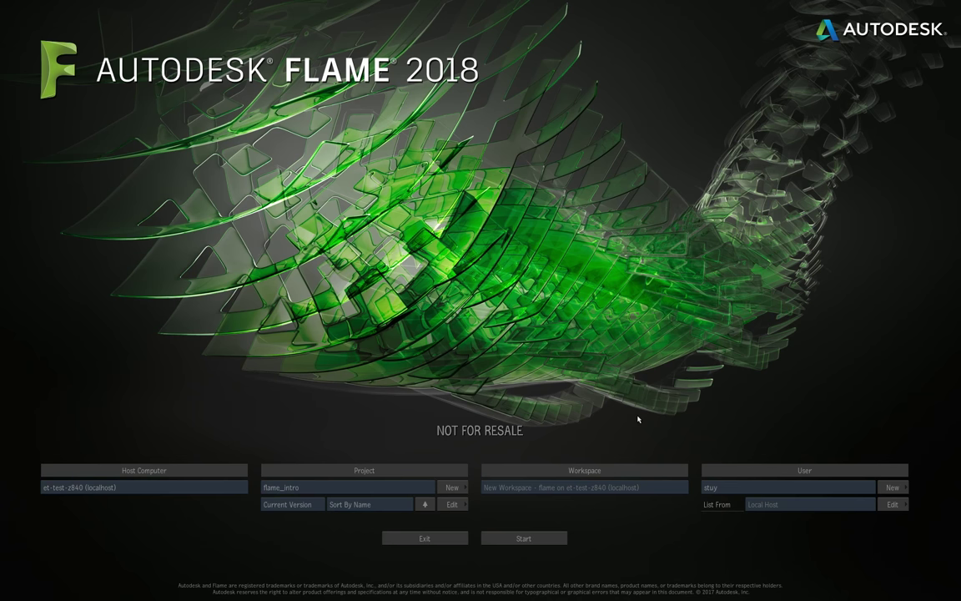
click(555, 538)
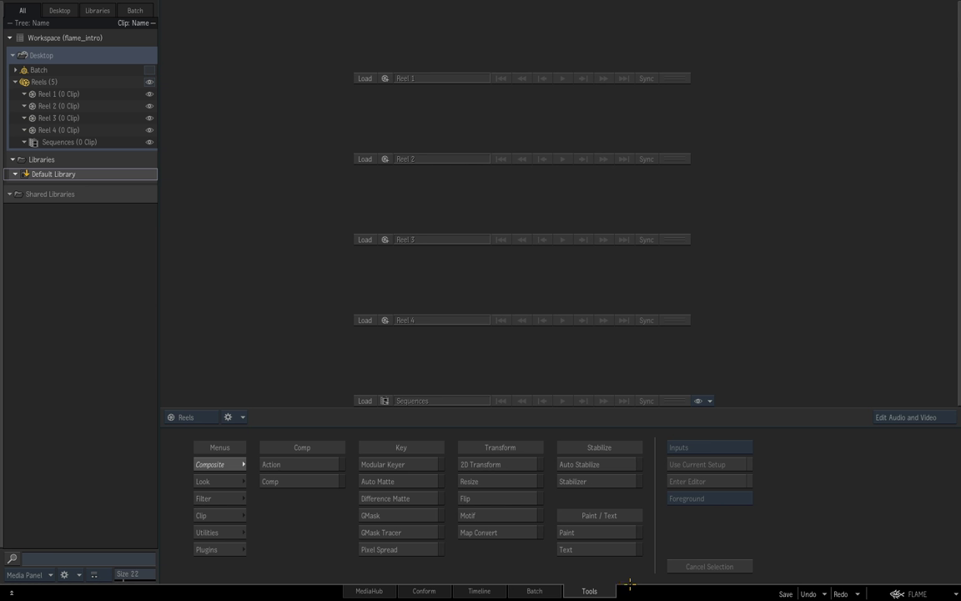
Look through the Batch, Timeline and Conform workspaces and finish in the MediaHub
click(553, 590)
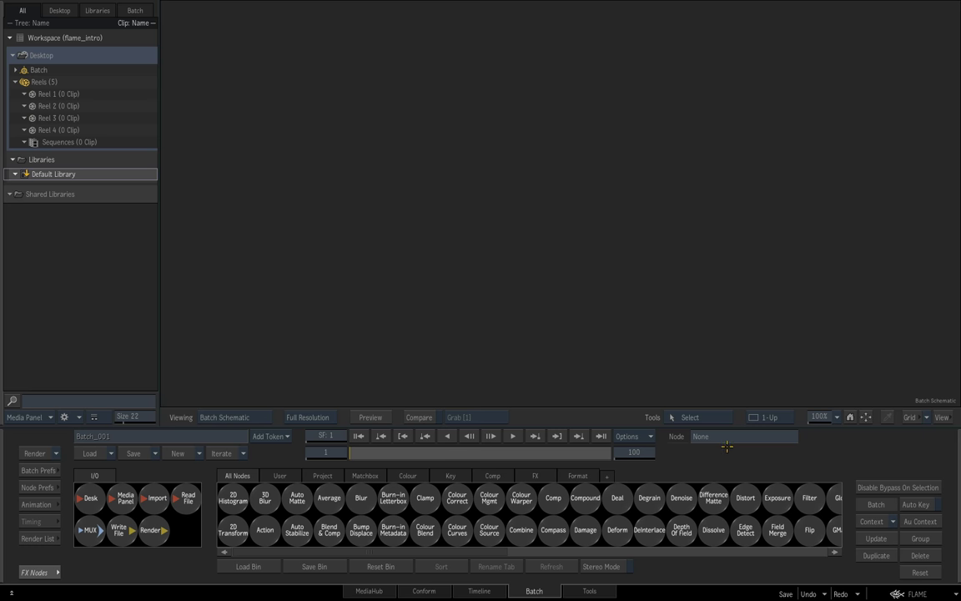
click(503, 594)
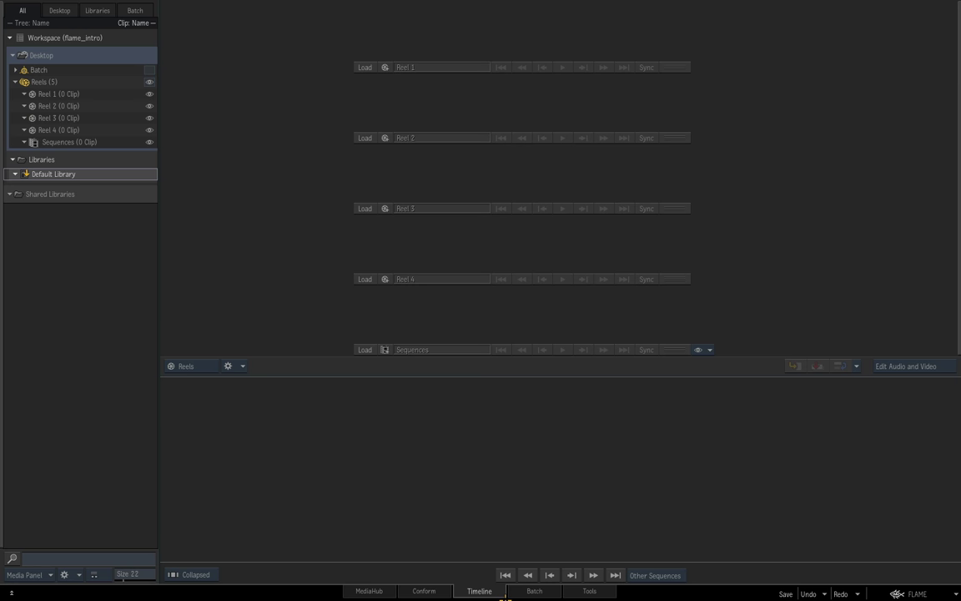
click(429, 590)
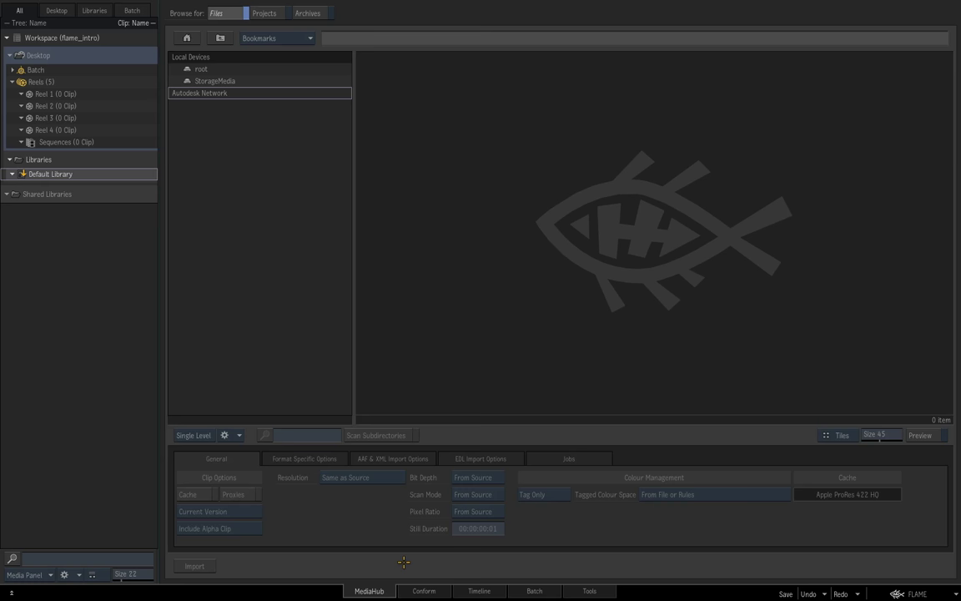
Switch to the Timeline workspace and look through the Flame menu's preference categories and a reel's contextual options
key(ctrl+3)
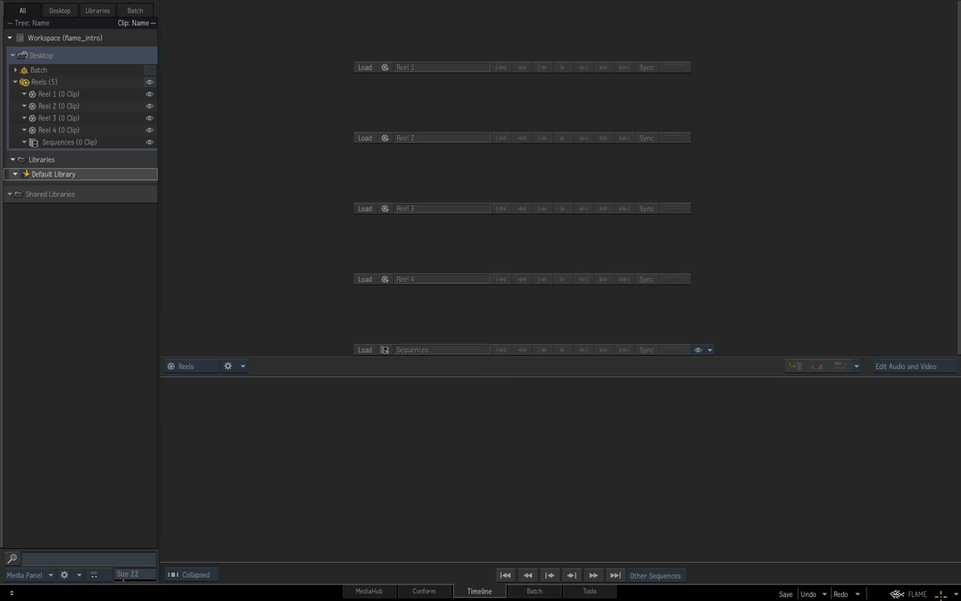
click(939, 596)
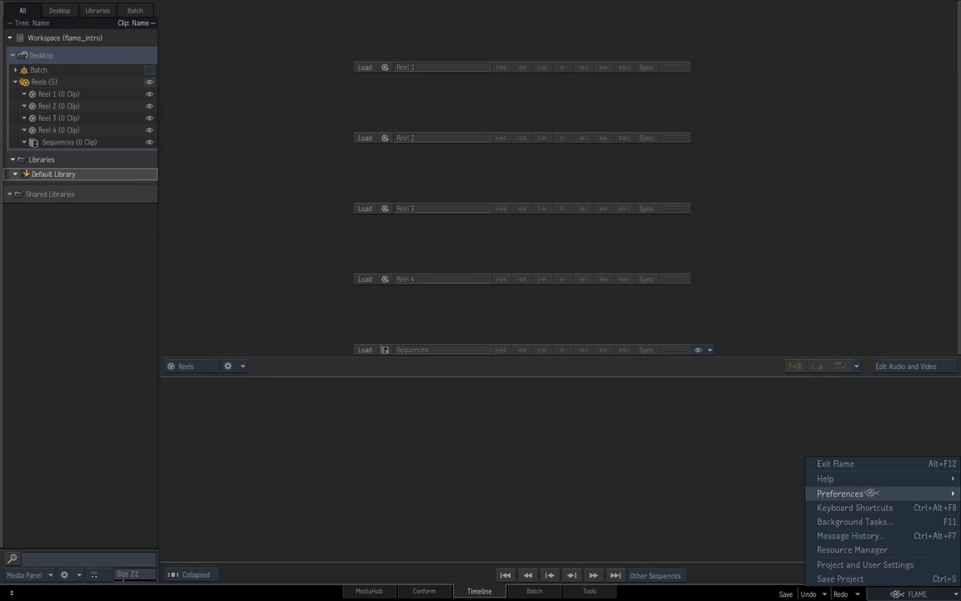
mouse_move(864, 495)
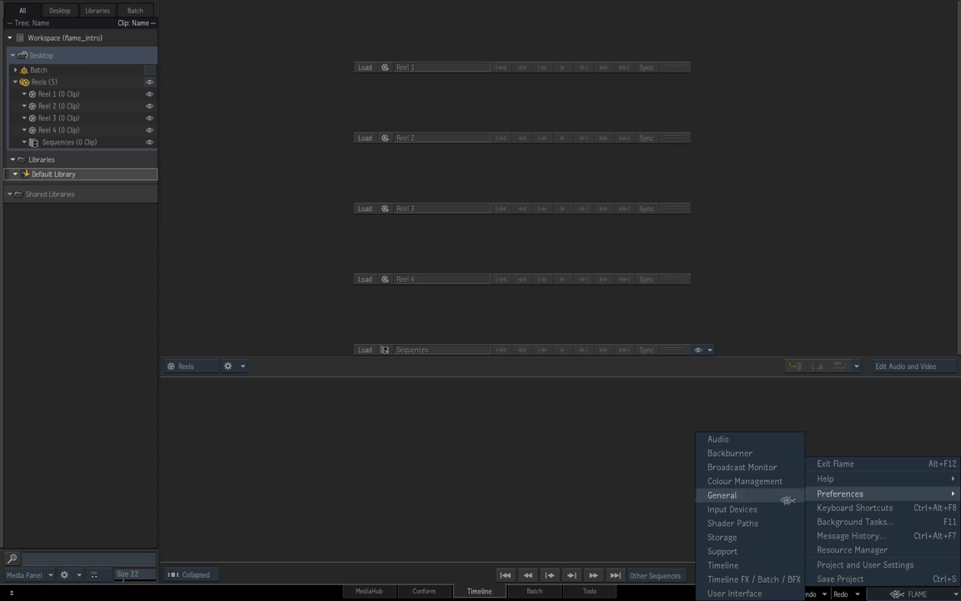
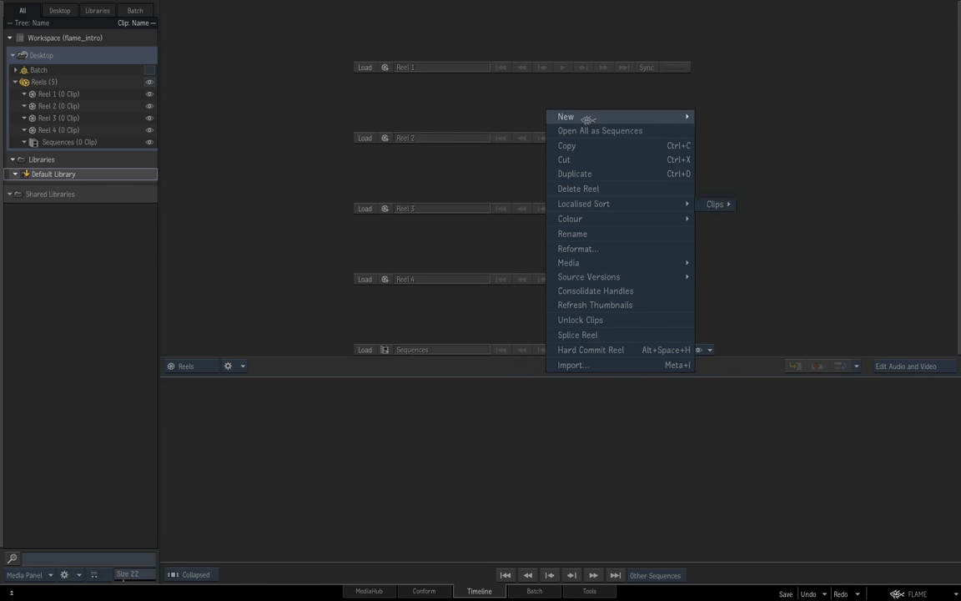
mouse_move(588, 119)
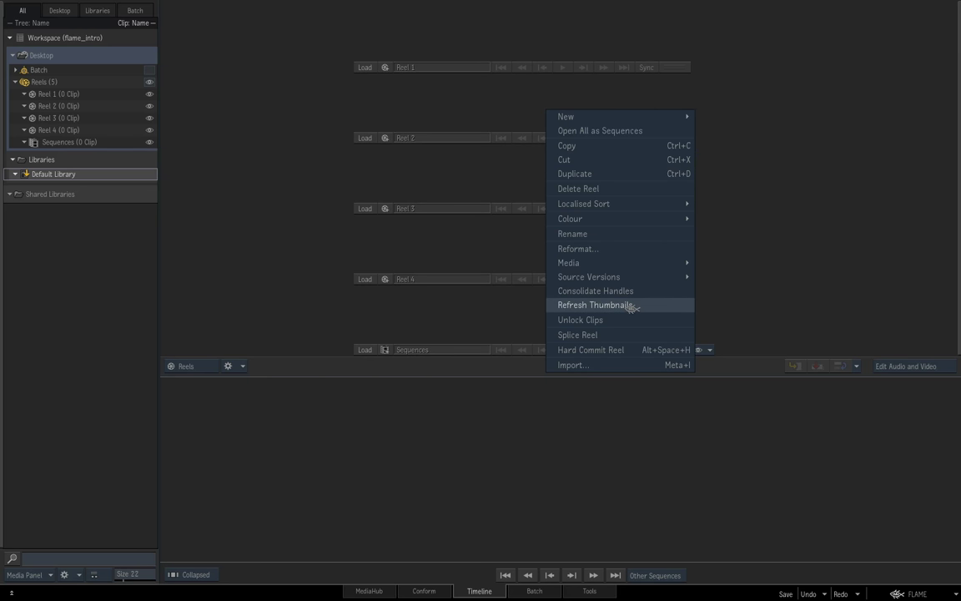
click(743, 104)
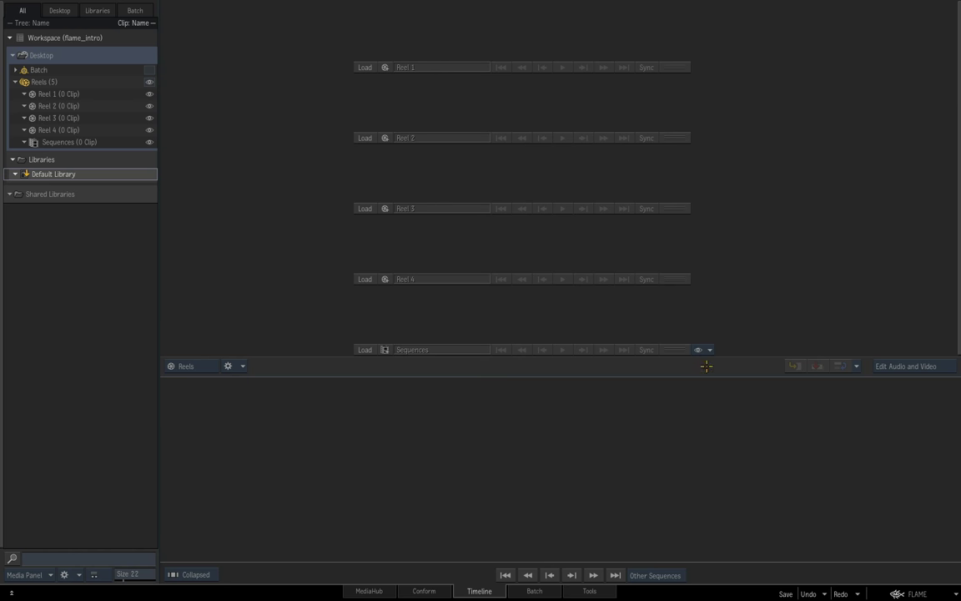
Set the default number of reels in a reel group to 3 in the user interface preferences and clear the desktop
click(918, 594)
mouse_move(889, 495)
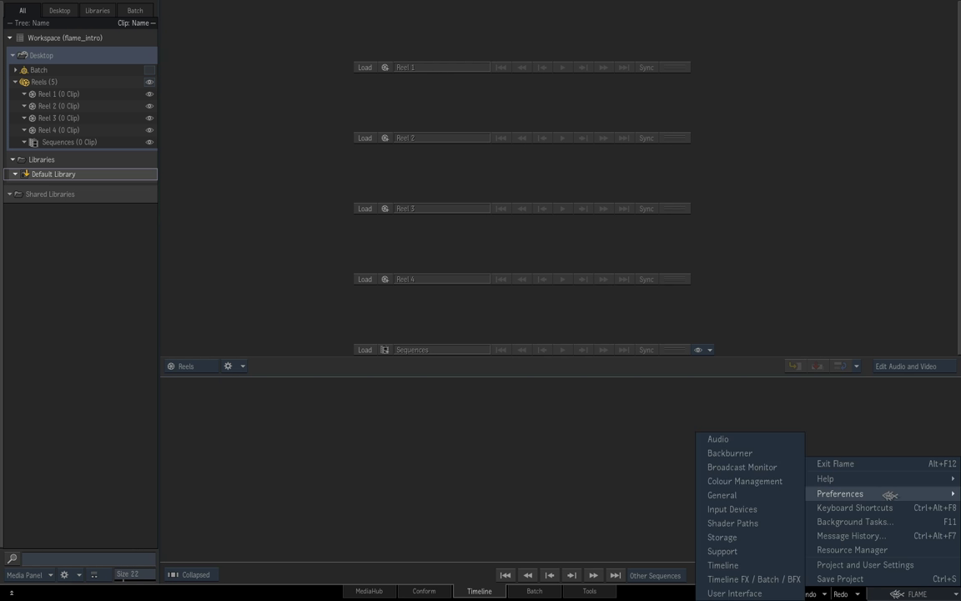
click(723, 494)
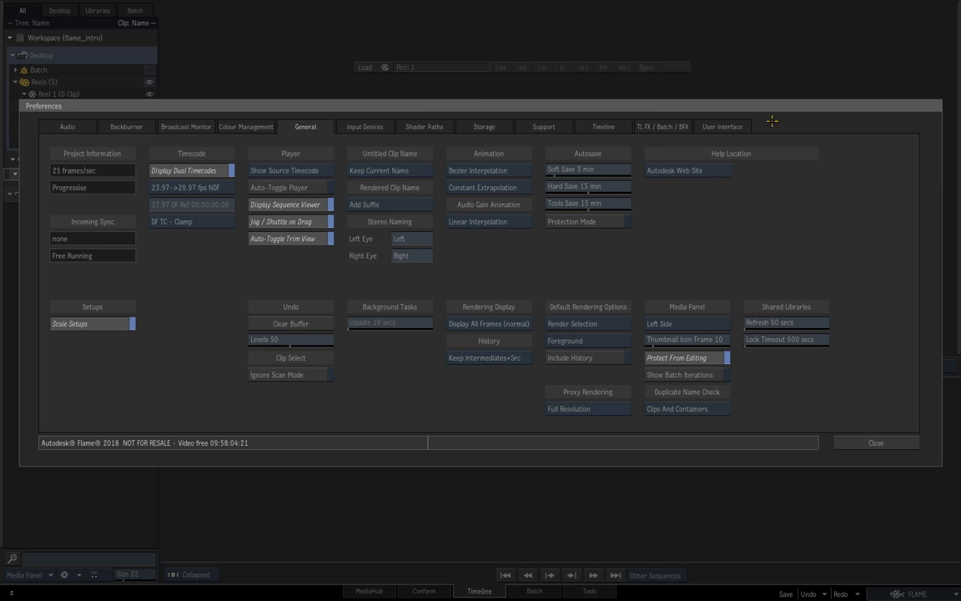
click(747, 127)
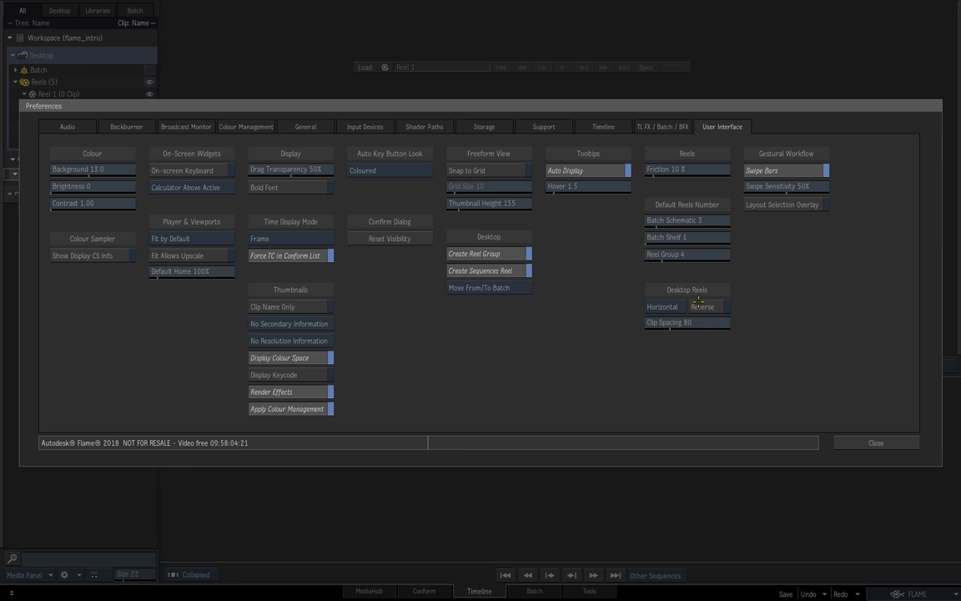
click(717, 256)
text(3)
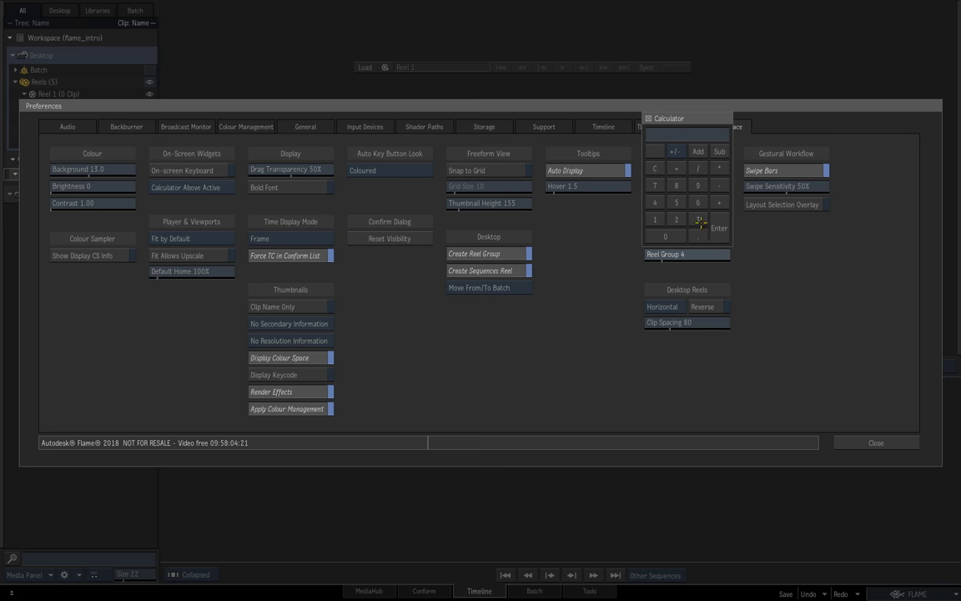
click(716, 228)
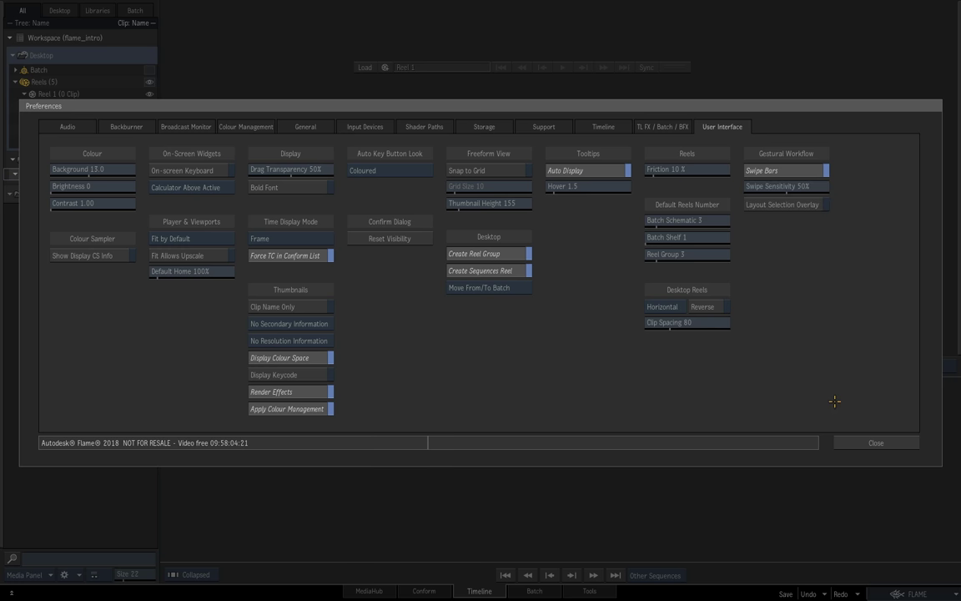
click(875, 443)
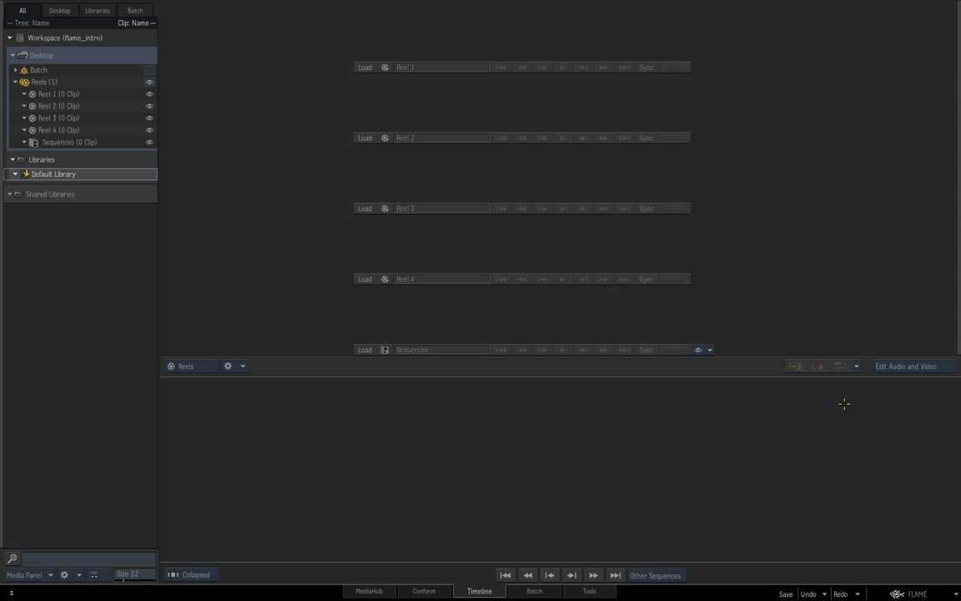
right_click(87, 56)
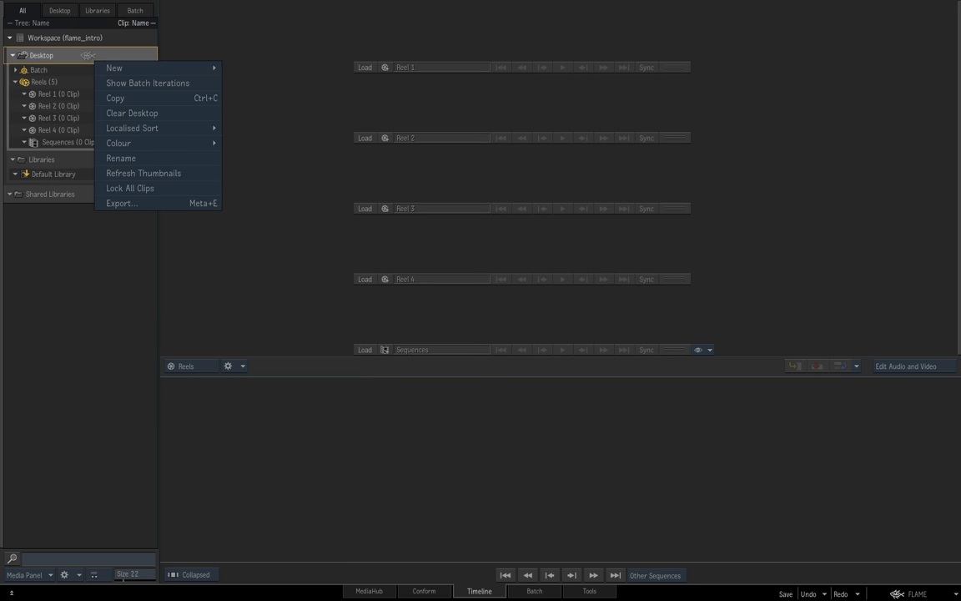
click(173, 116)
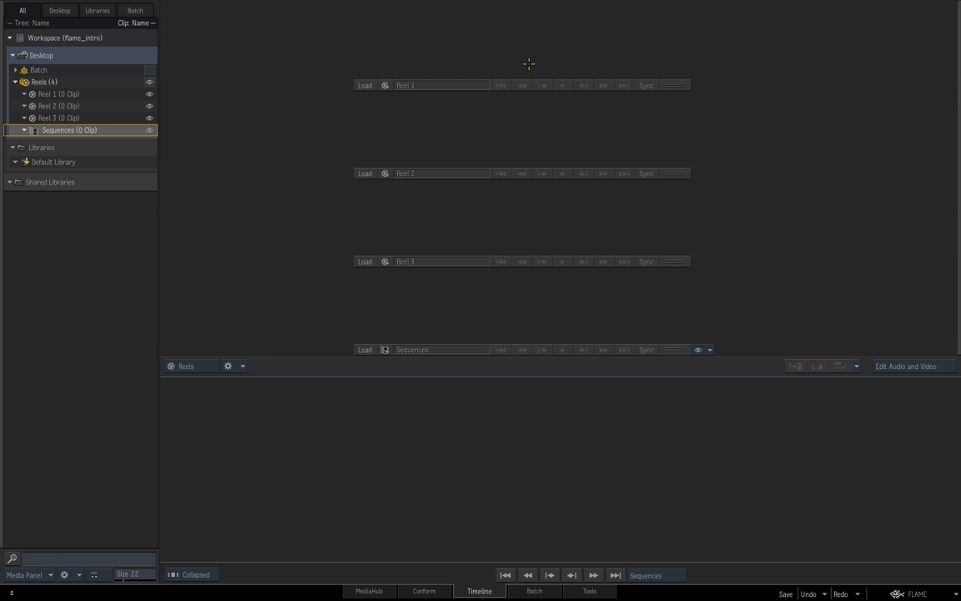
Create an SMPTE colour bars clip in Reel 2 at 1920 x 1080 HD 1080 with a duration of 100 frames
right_click(523, 131)
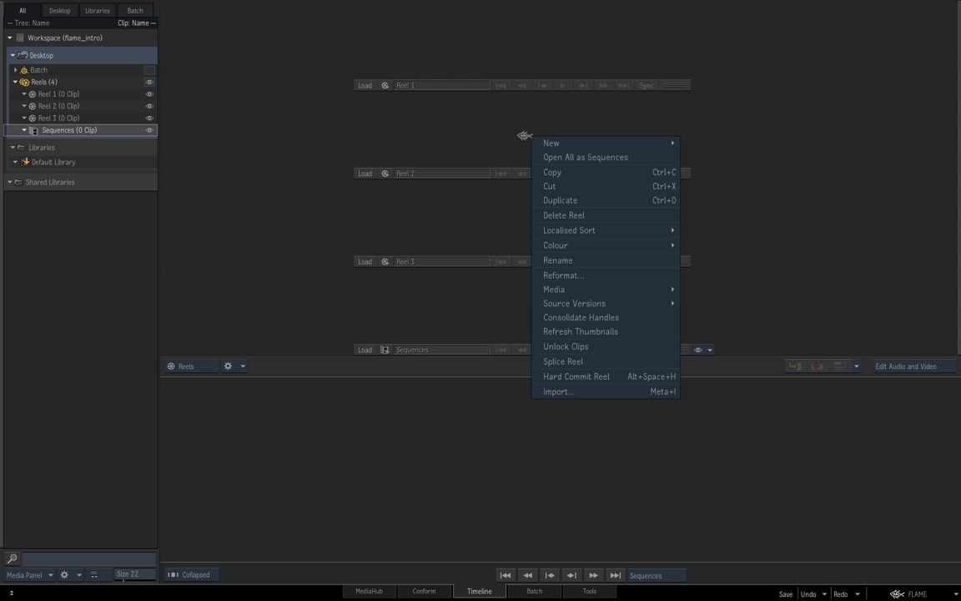
mouse_move(607, 143)
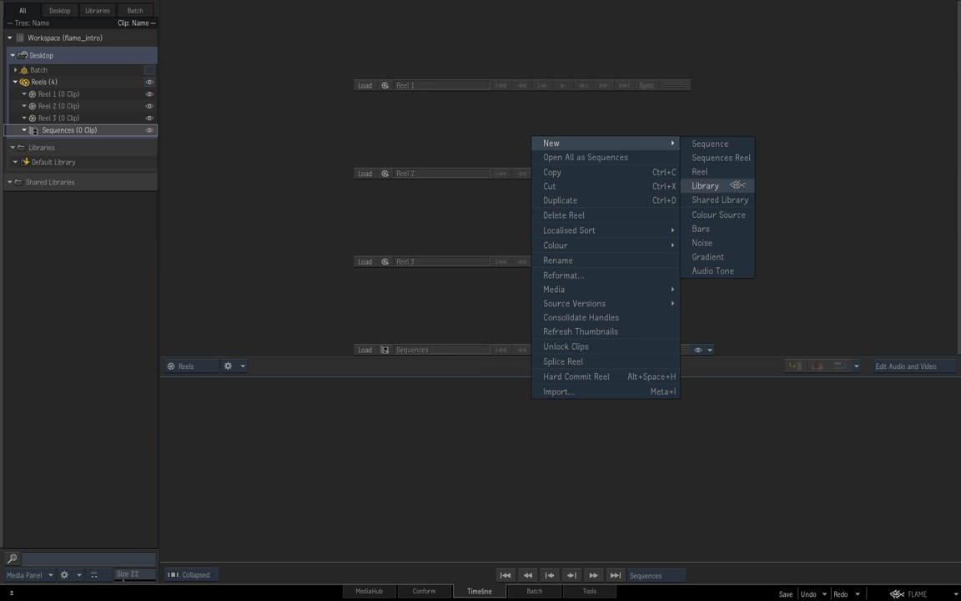
click(745, 232)
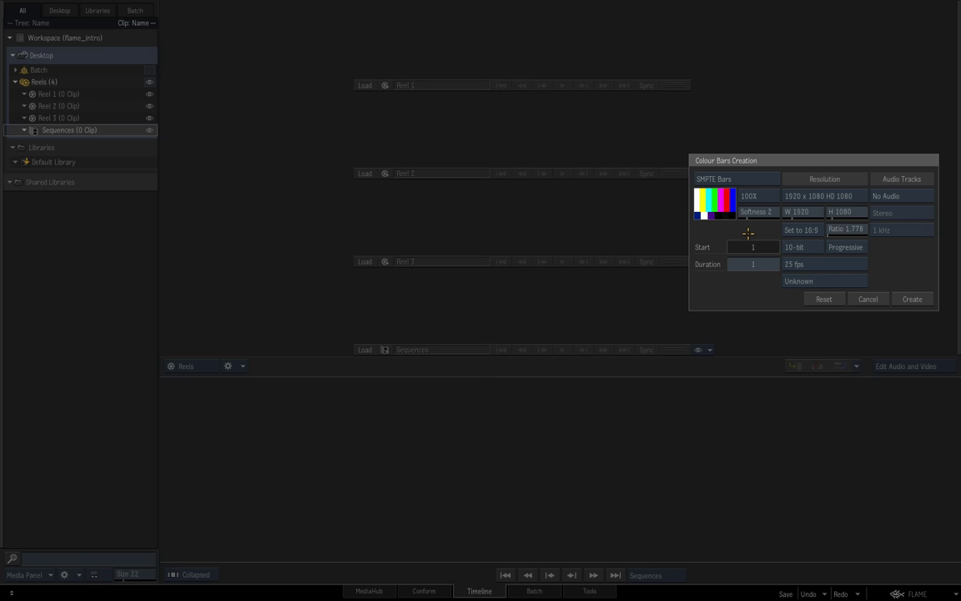
drag(804, 159, 531, 111)
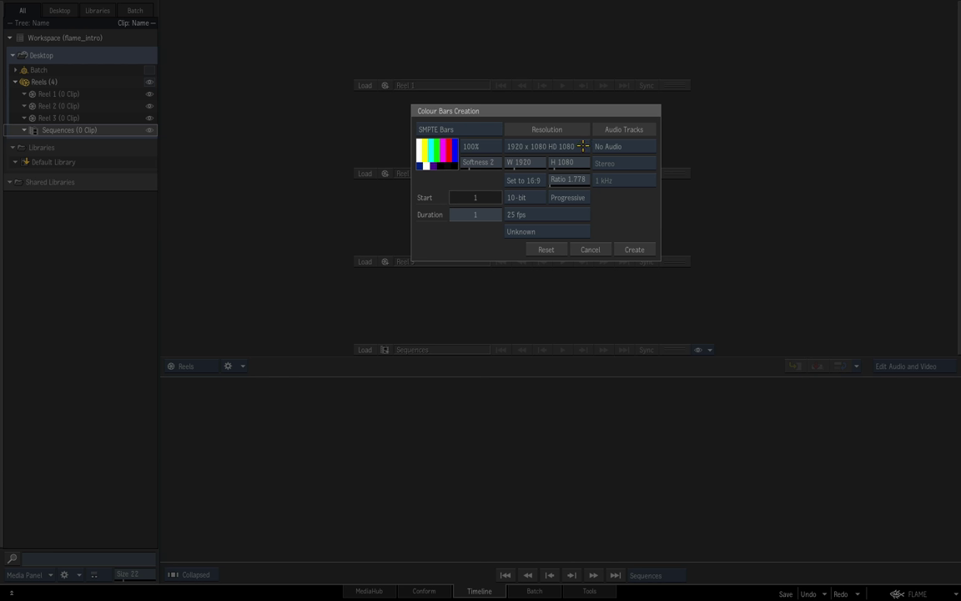
click(533, 145)
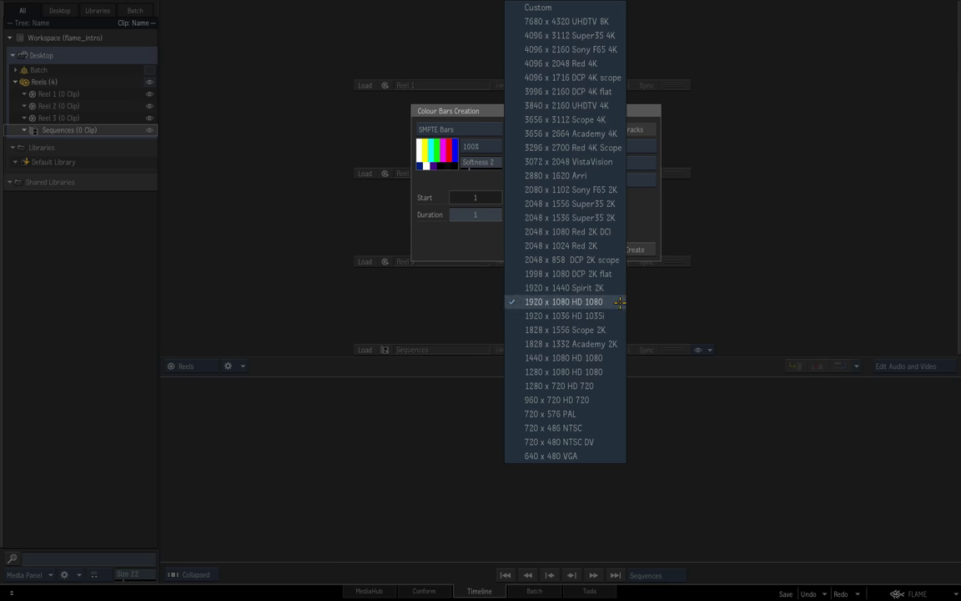
click(618, 302)
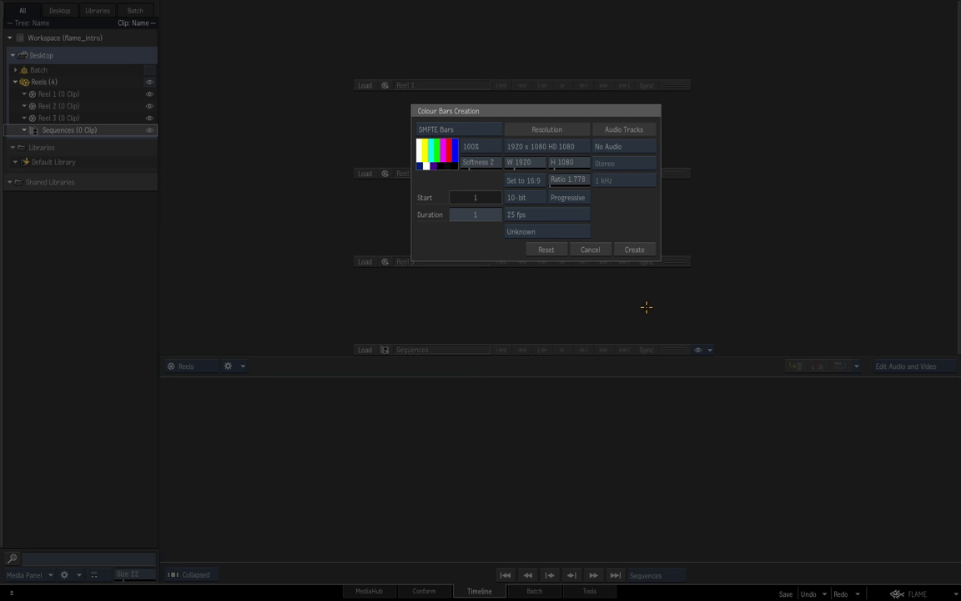
mouse_move(563, 109)
mouse_down()
mouse_move(553, 132)
mouse_move(551, 100)
mouse_up()
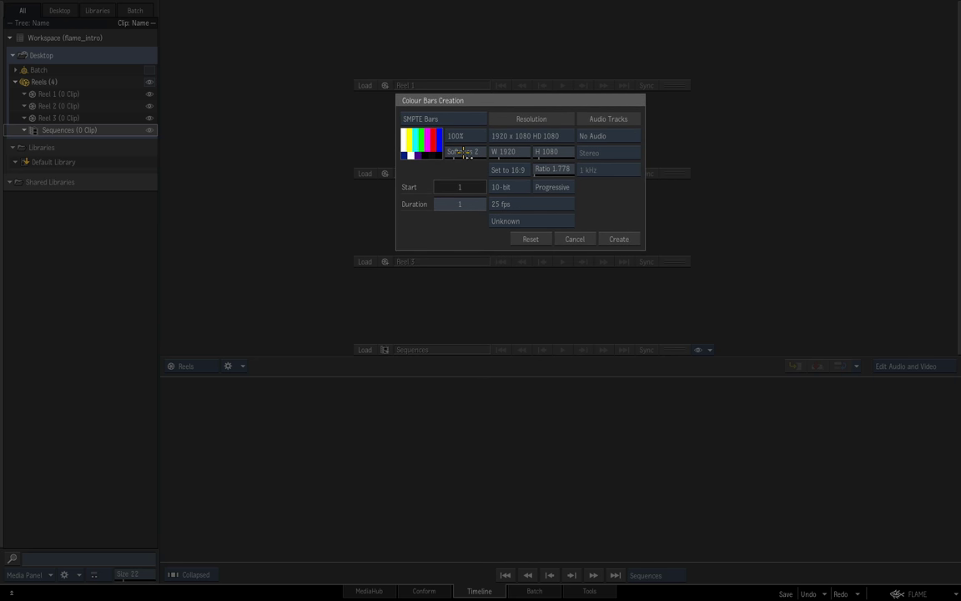
click(473, 209)
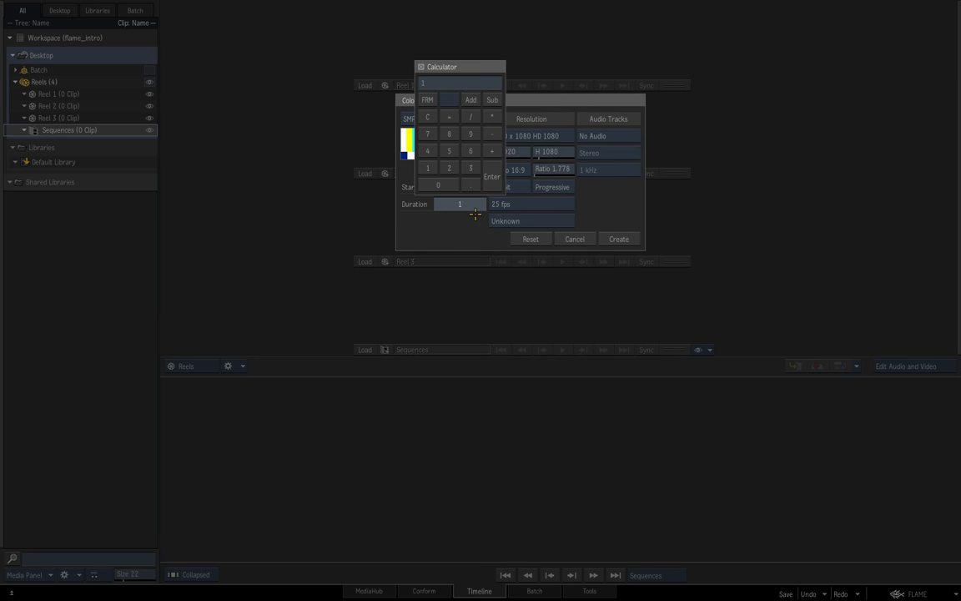
click(437, 182)
click(436, 182)
click(492, 177)
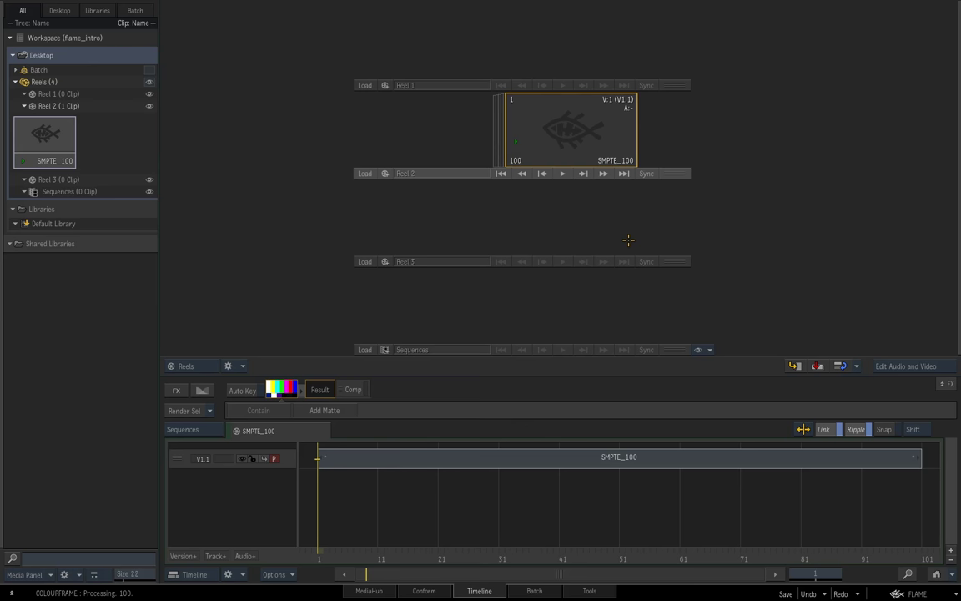
click(627, 238)
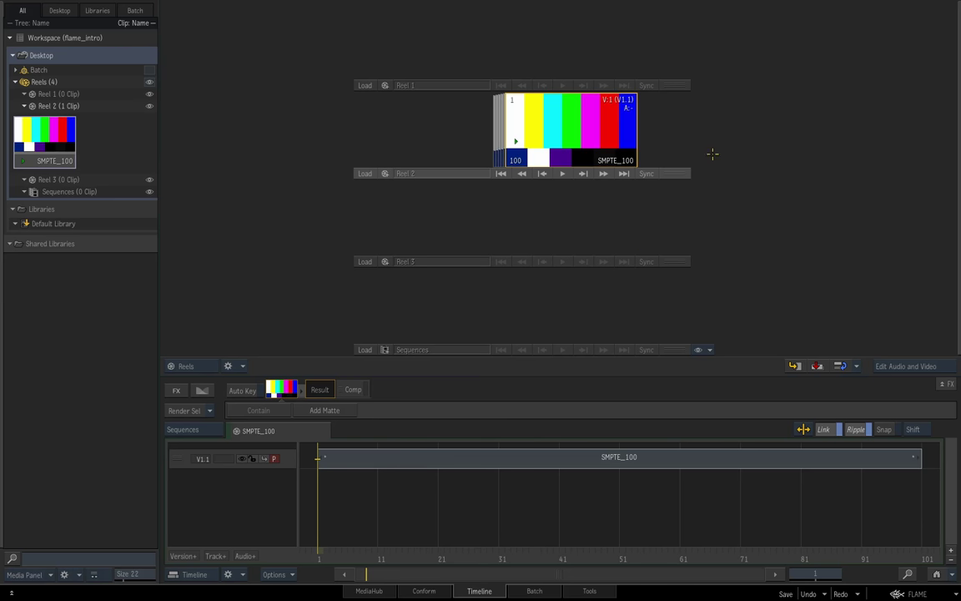
Create a blue colour source clip beside the colour bars in Reel 2
drag(580, 135, 557, 139)
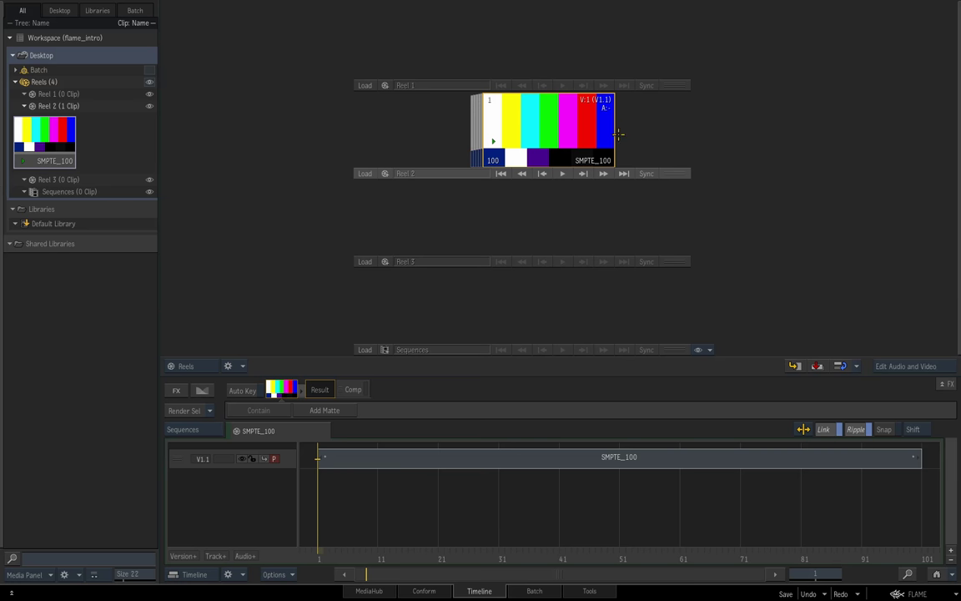
right_click(679, 134)
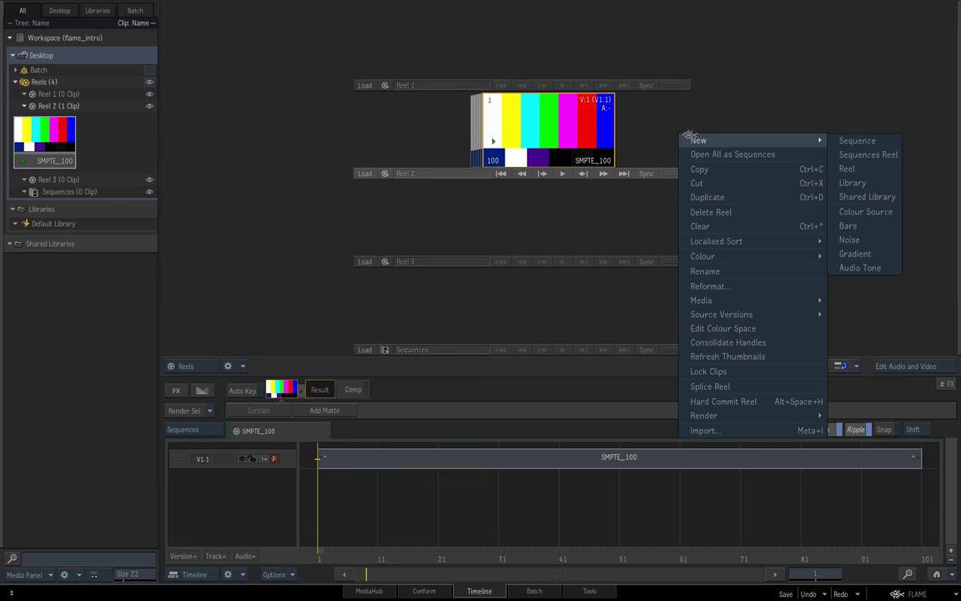
click(865, 211)
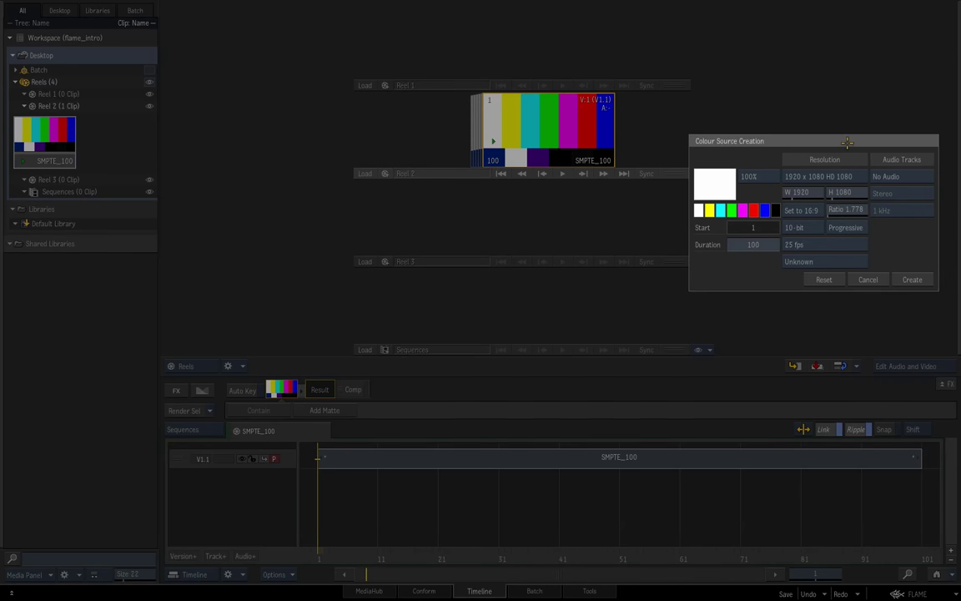
drag(846, 142, 715, 205)
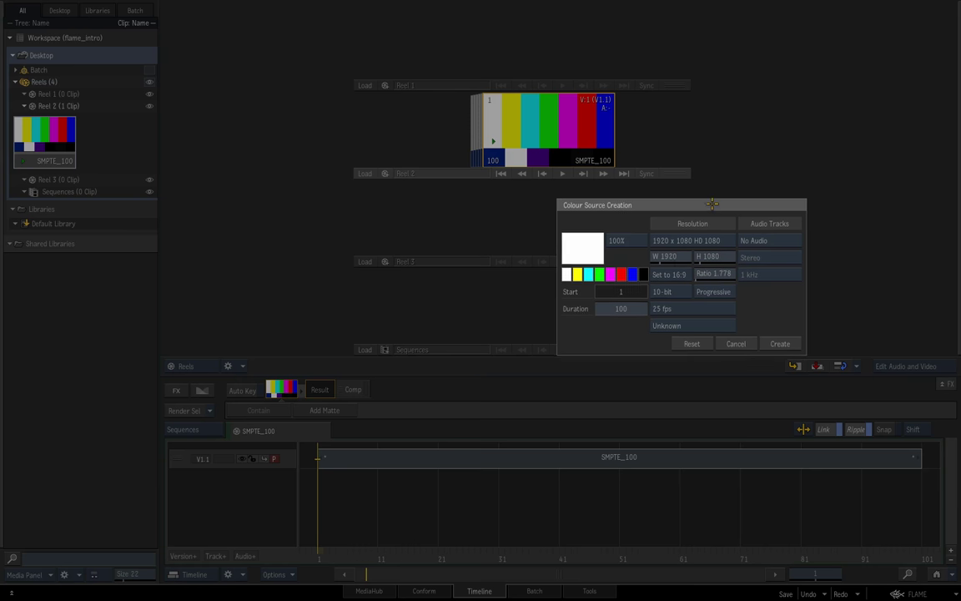
click(632, 274)
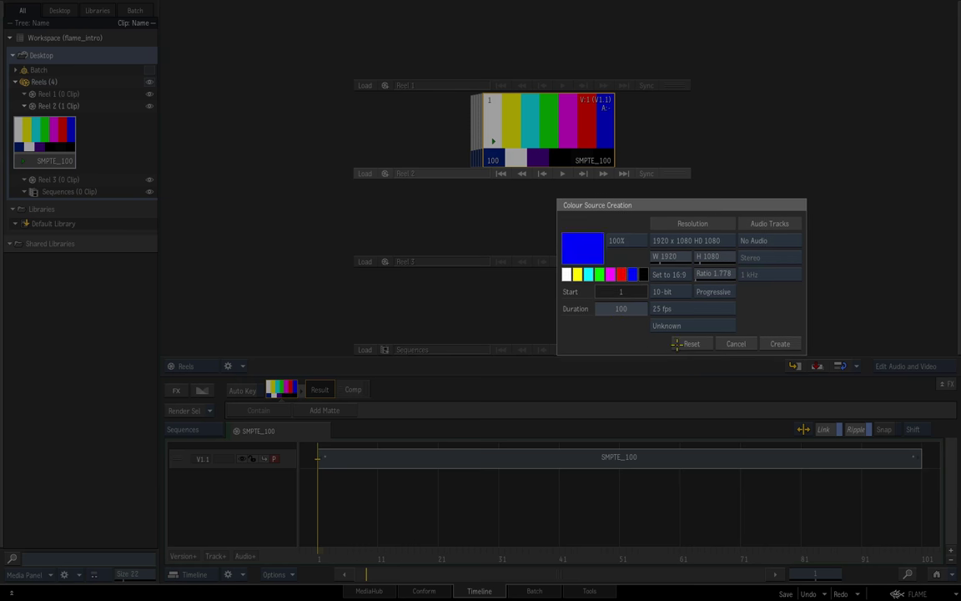
click(780, 343)
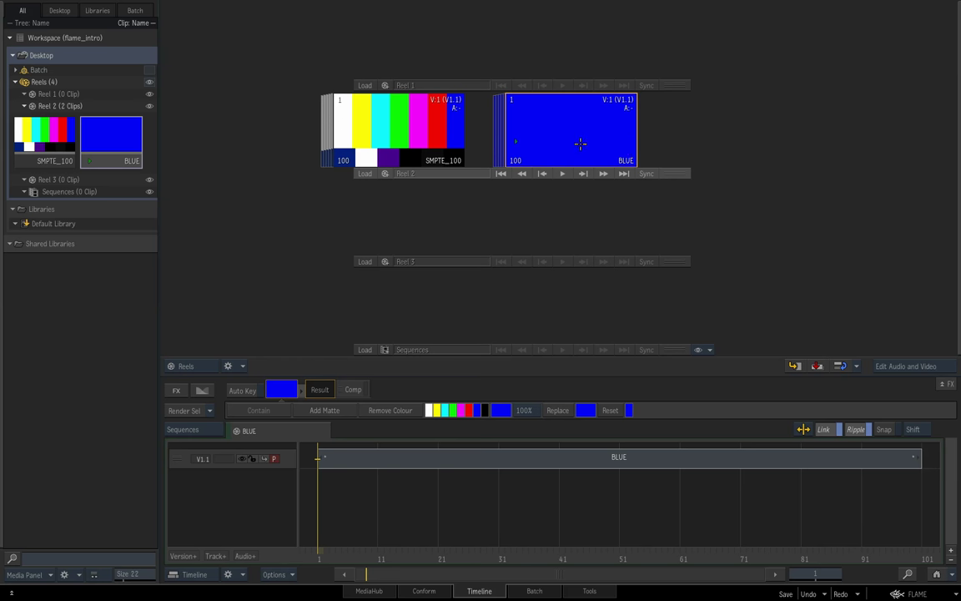
Slide Reel 2 back and forth to view the colour bars and blue clips in turn, finishing on the blue clip
scroll(575, 145, right, 1)
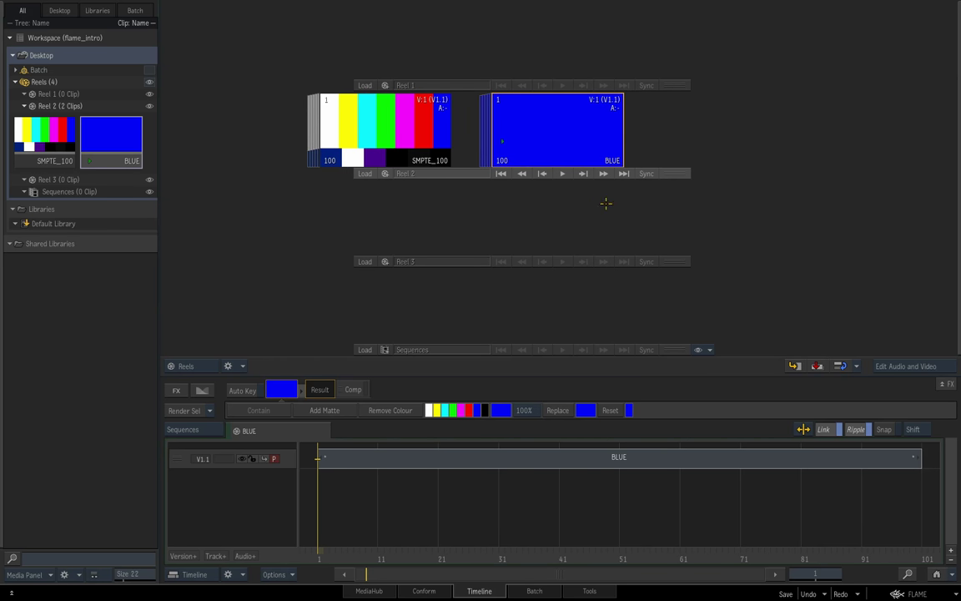
scroll(568, 144, up, 1)
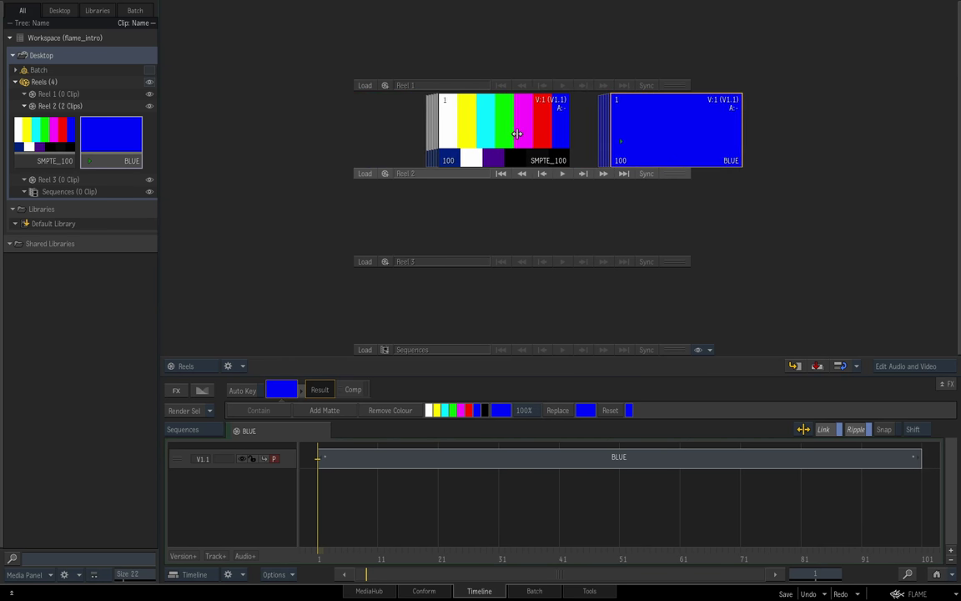
scroll(498, 132, up, 1)
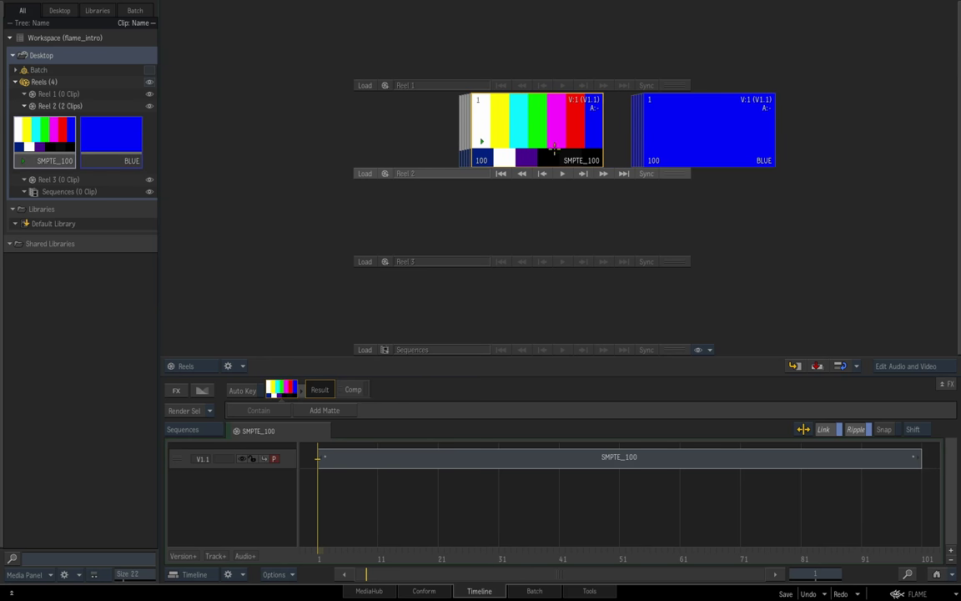
drag(745, 139, 584, 140)
drag(570, 144, 697, 147)
drag(524, 137, 593, 141)
click(609, 142)
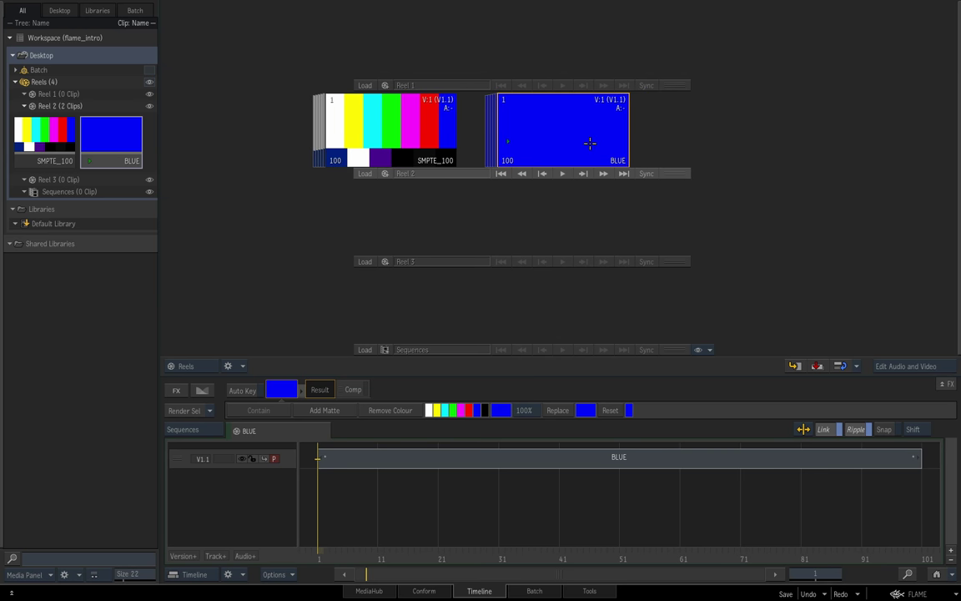
mouse_move(573, 138)
mouse_down()
mouse_move(755, 139)
mouse_move(562, 132)
mouse_up()
drag(534, 100, 564, 137)
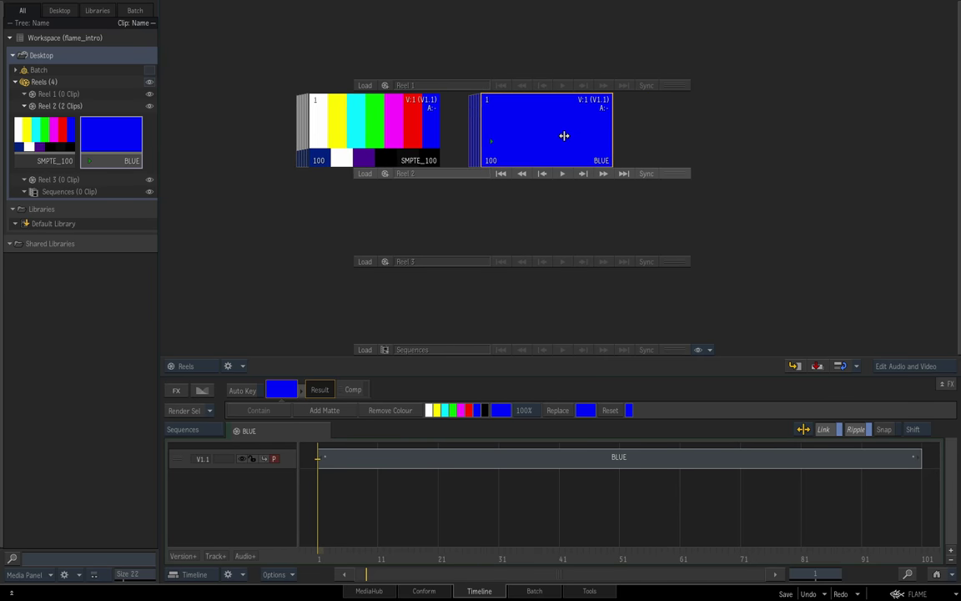
Raise the reels' friction in the user interface preferences and try it by sliding Reel 2 slightly
click(889, 587)
mouse_move(880, 493)
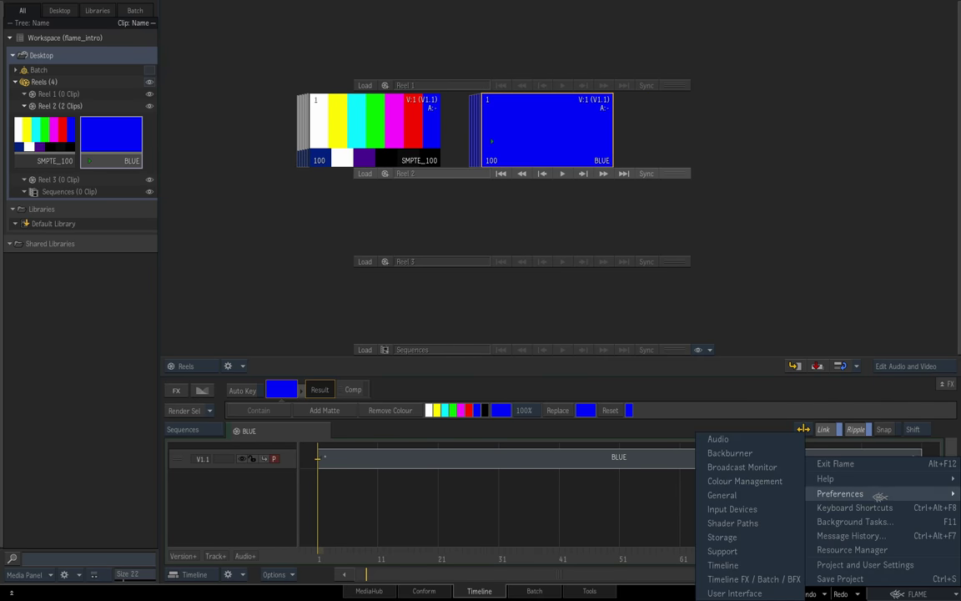
click(734, 593)
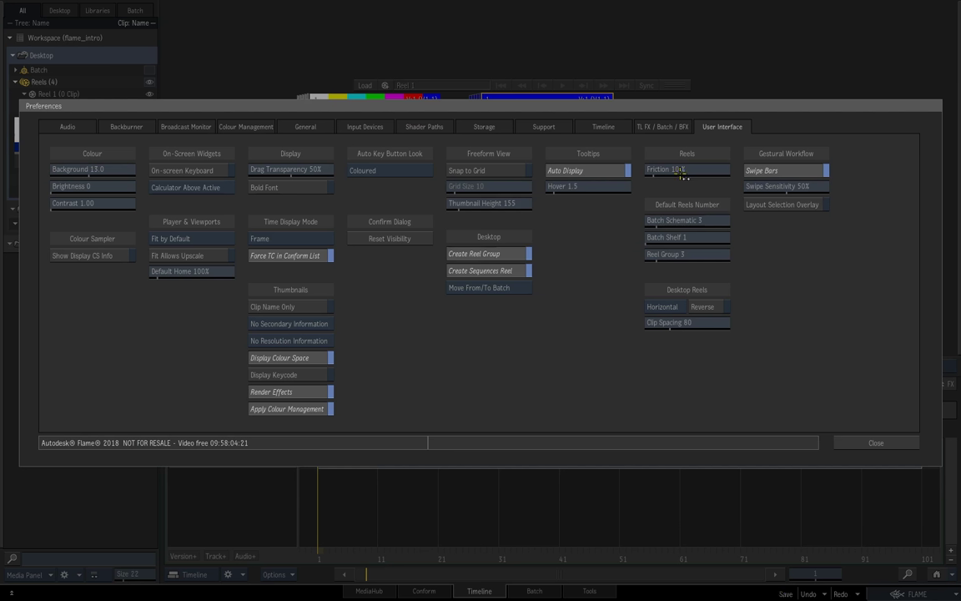
drag(667, 172, 833, 175)
click(875, 442)
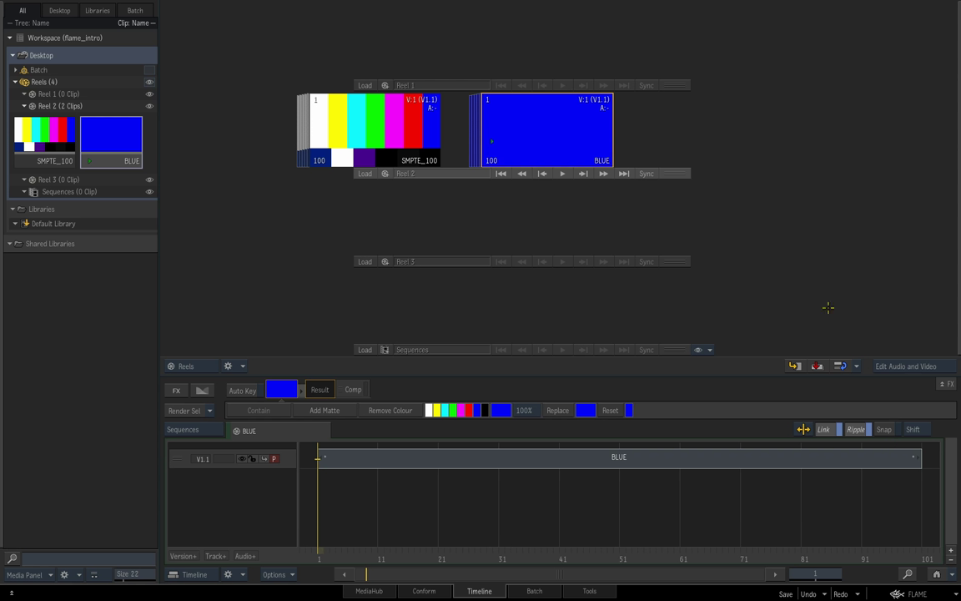
drag(554, 135, 528, 157)
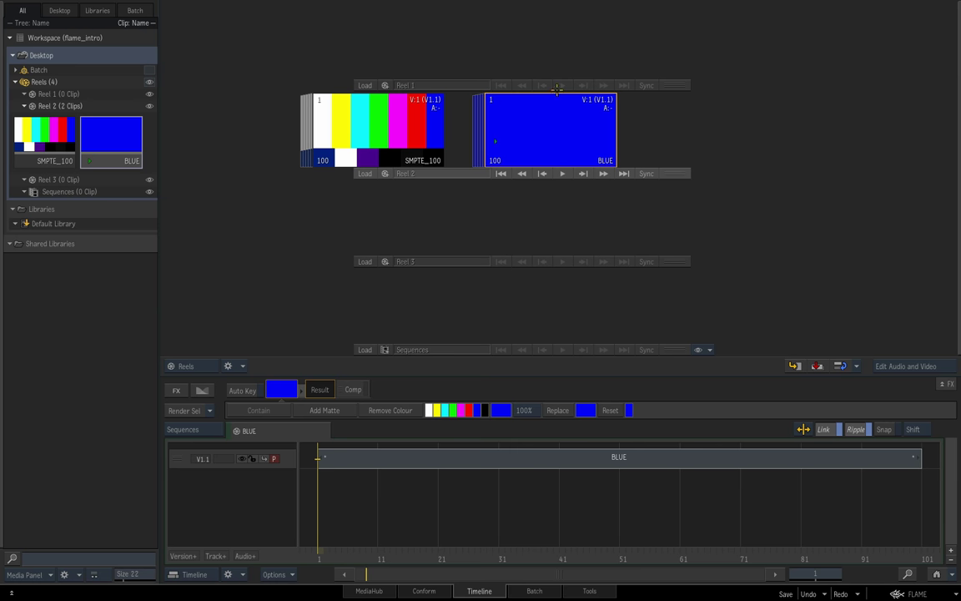
Scrub the blue clip to frame 28 in the timeline, and scrub the colour bars clip back to its first frame
drag(340, 554, 480, 554)
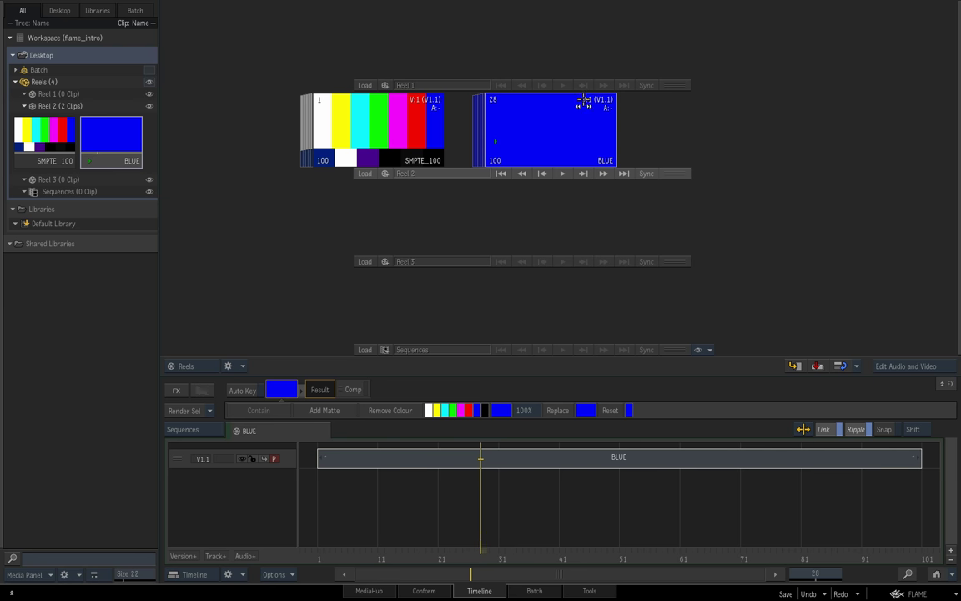
click(387, 129)
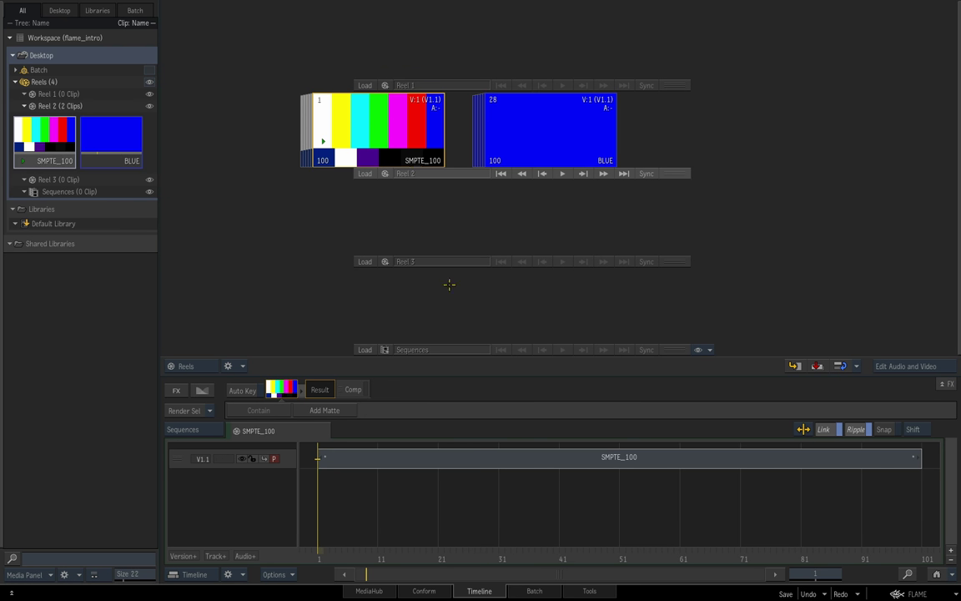
drag(362, 551, 313, 555)
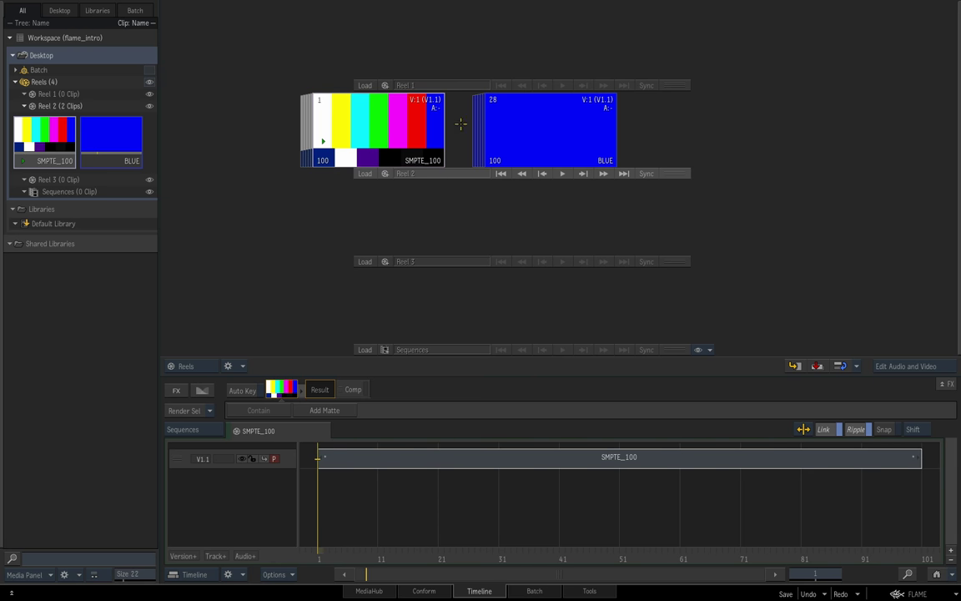
Scrub the blue clip directly on its reel thumbnail, and scrub its Media Panel thumbnail to frame 41
click(532, 161)
drag(532, 161, 582, 160)
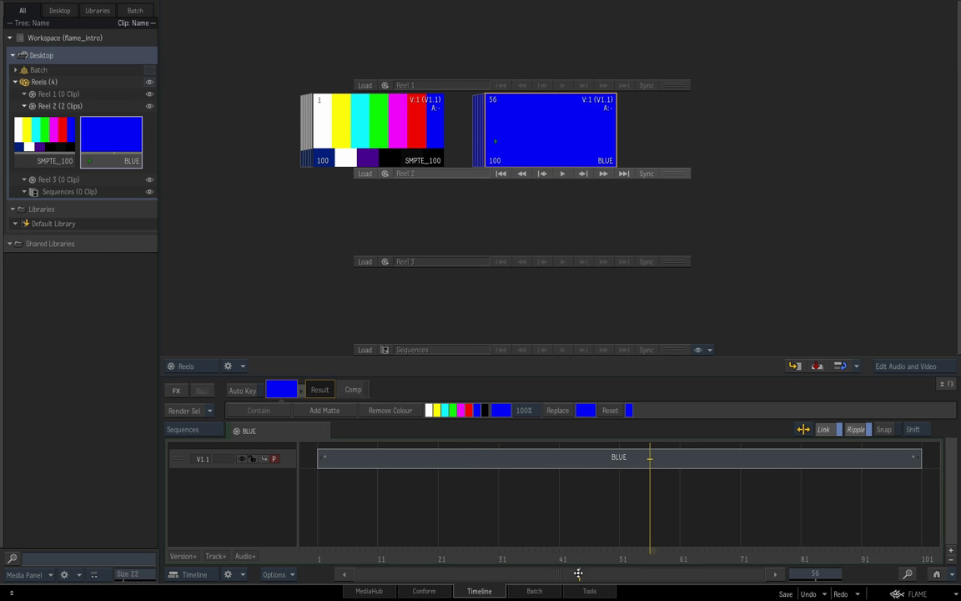
mouse_move(556, 161)
mouse_down()
mouse_move(568, 165)
mouse_move(545, 165)
mouse_up()
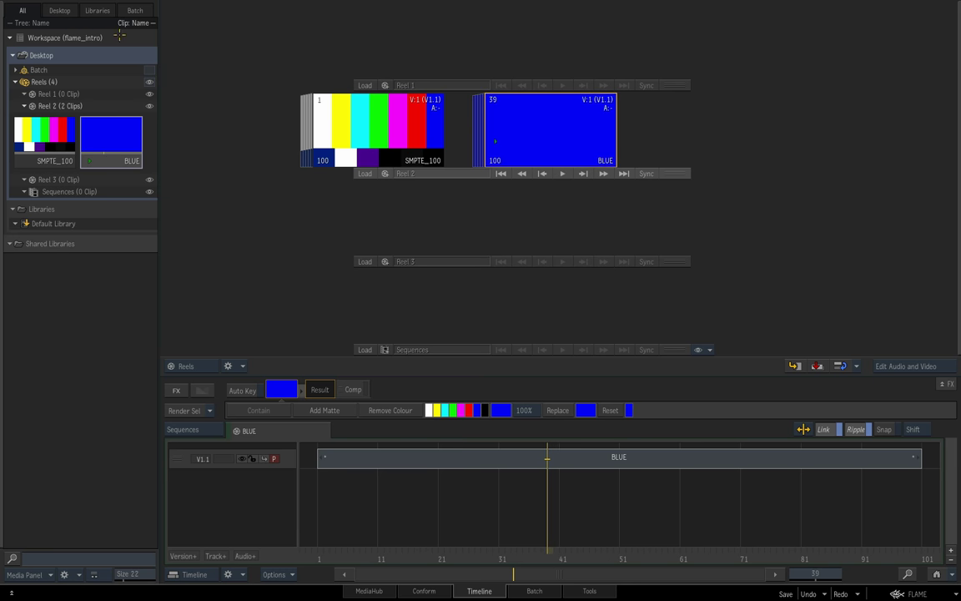
click(113, 154)
drag(113, 154, 107, 152)
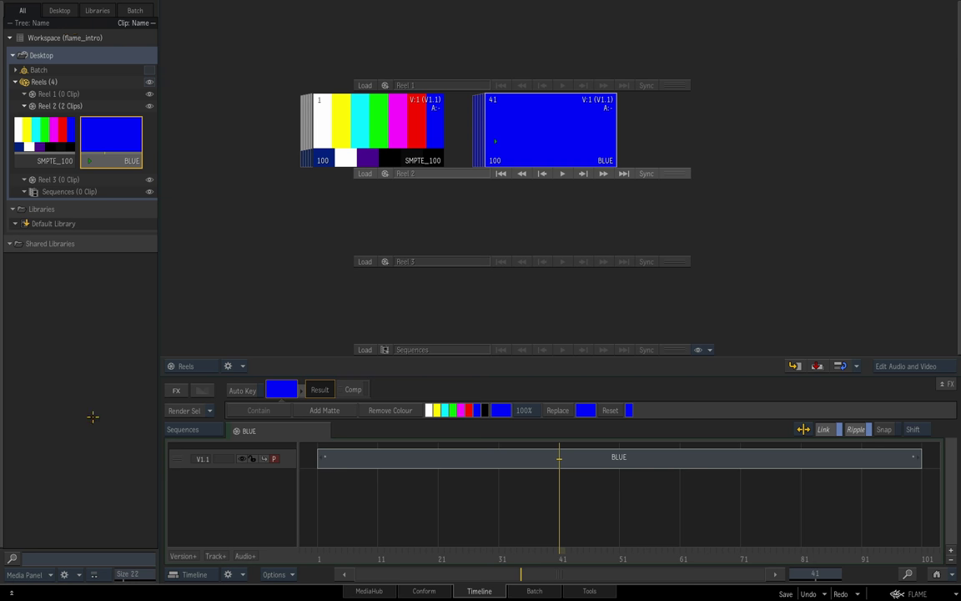
Move the two clips between the desktop reels, ending with the colour bars in Reel 1 and the blue clip in Reel 2
click(554, 136)
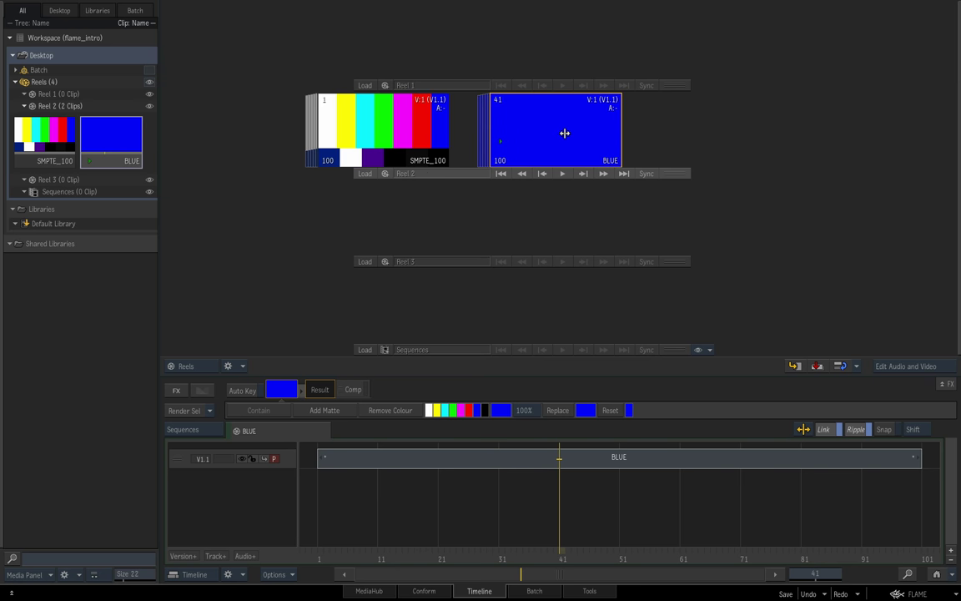
click(566, 137)
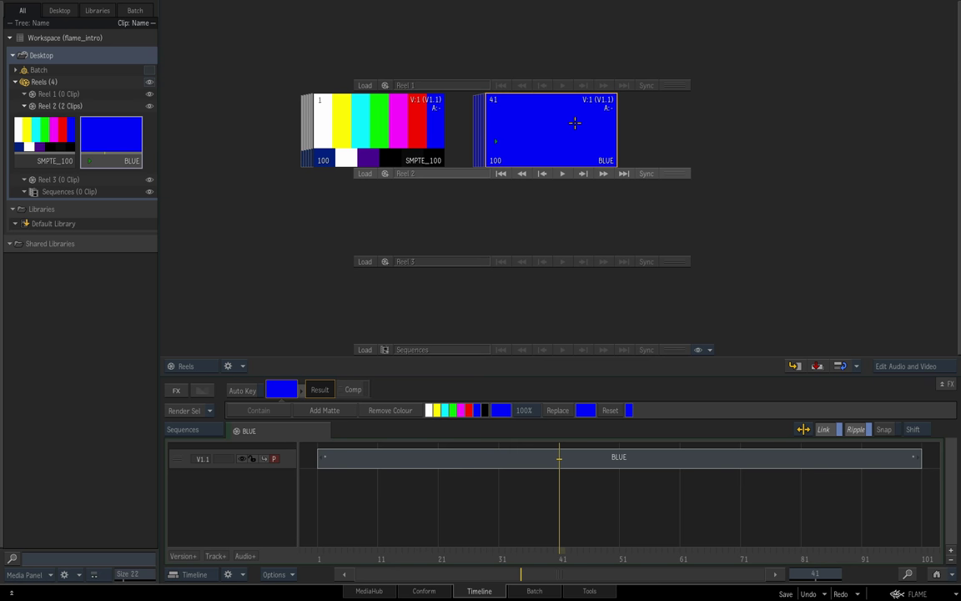
drag(393, 132, 540, 56)
drag(551, 135, 544, 214)
drag(491, 52, 483, 118)
drag(537, 136, 543, 60)
drag(542, 227, 552, 134)
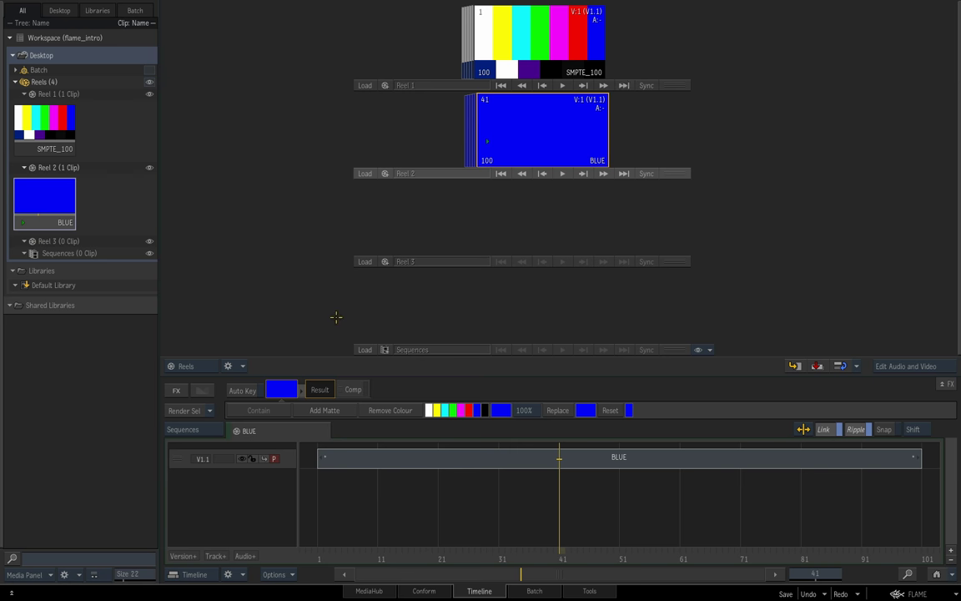
Switch to the Freeform view, return the blue clip to its first frame and reposition it left of centre
click(189, 366)
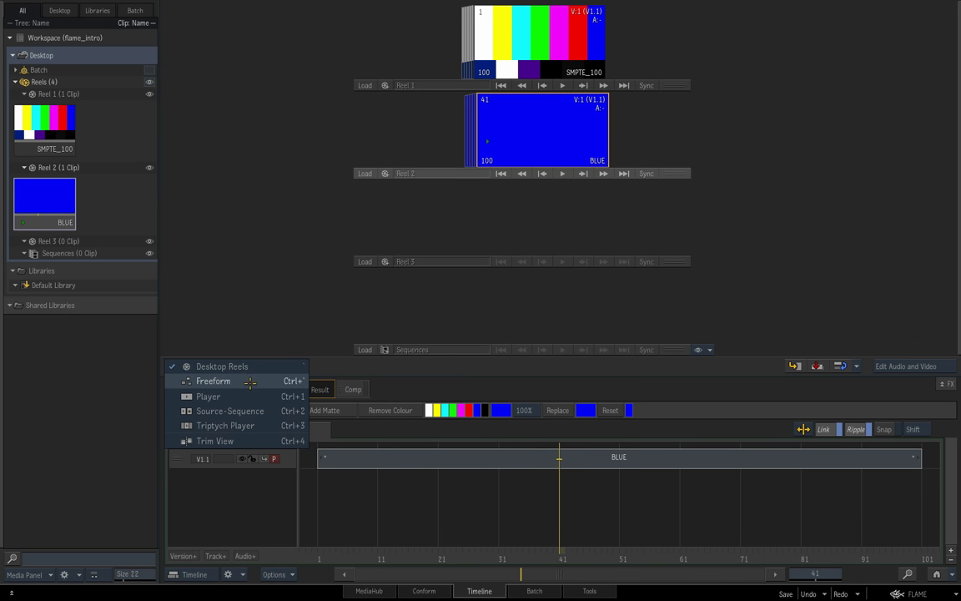
click(250, 381)
drag(268, 223, 456, 95)
key(Home)
drag(413, 125, 345, 178)
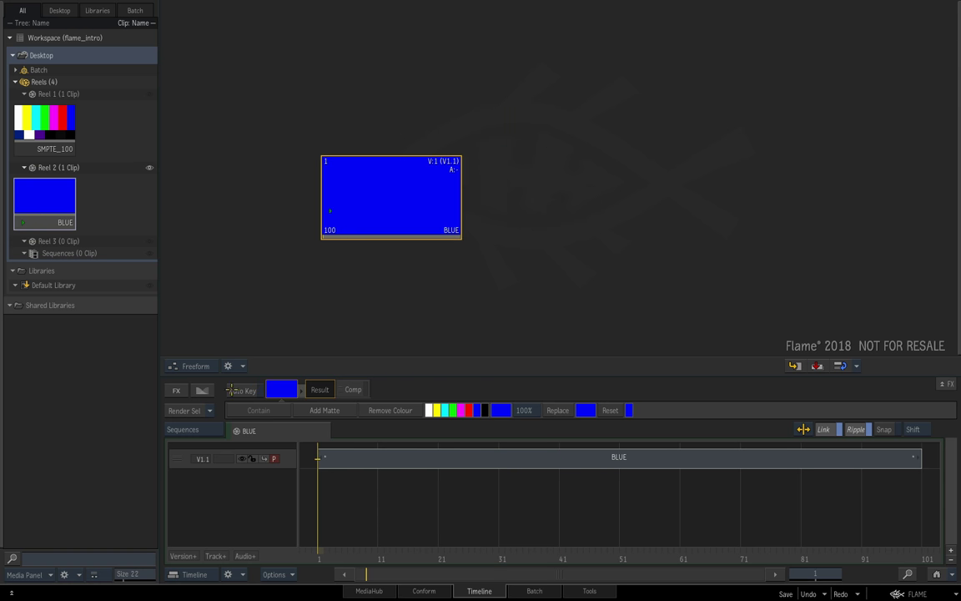
Return to the Desktop Reels view and move the colour bars clip from Reel 1 back into Reel 2
click(198, 366)
click(211, 353)
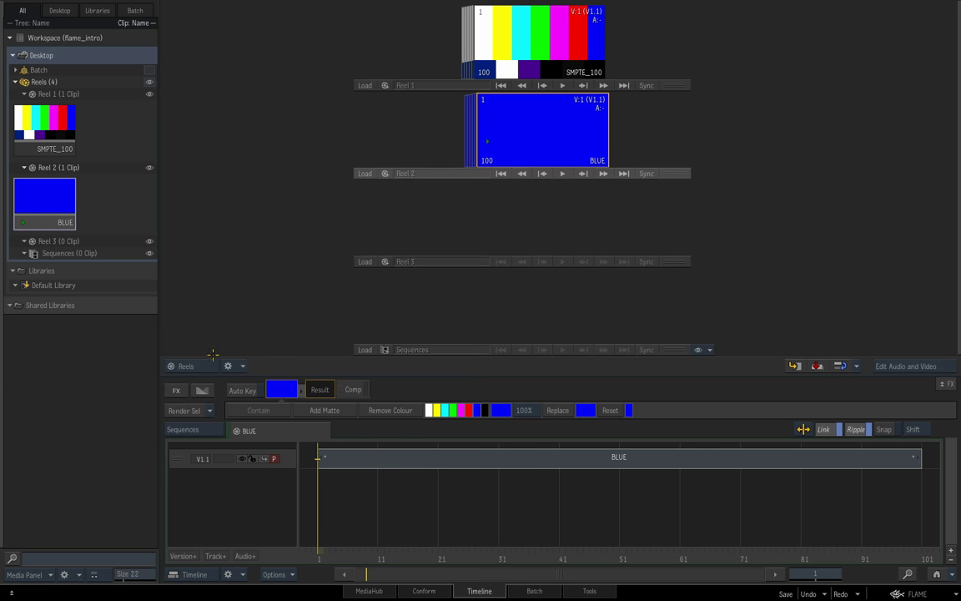
drag(492, 33, 390, 125)
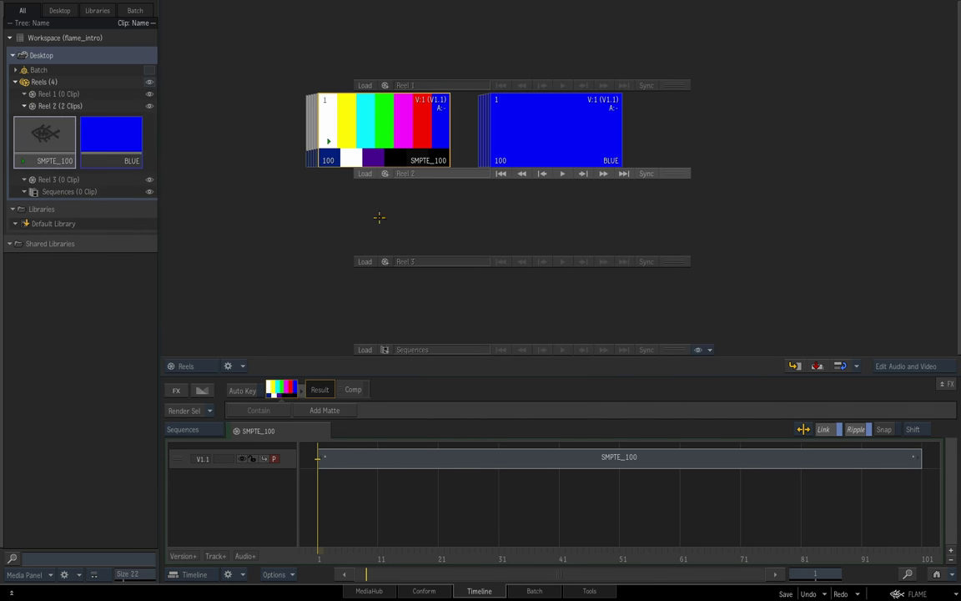
In the Freeform view, move the blue clip up and place the colour bars clip beside it on its right
click(199, 365)
click(204, 379)
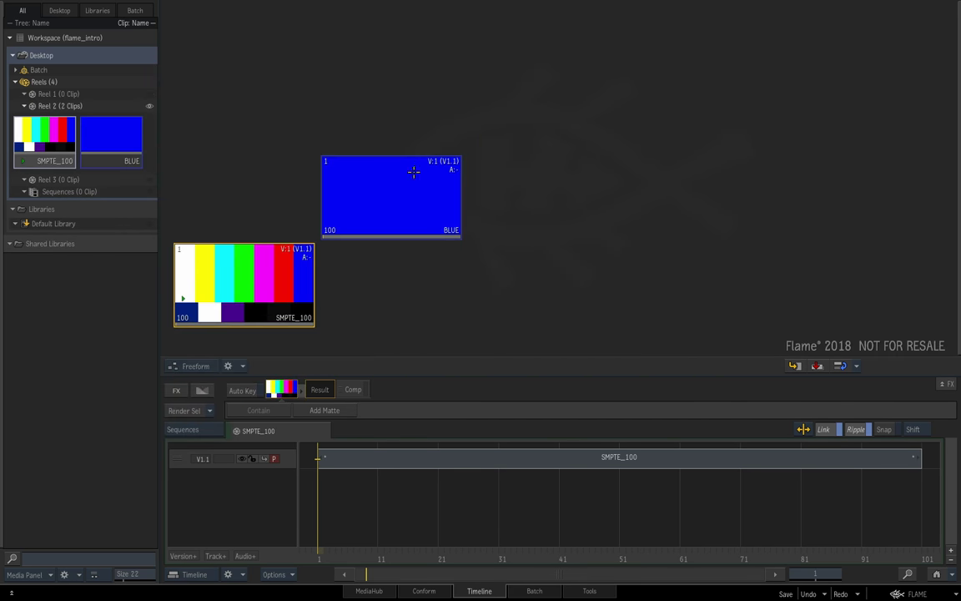
drag(414, 169, 412, 75)
drag(250, 252, 621, 128)
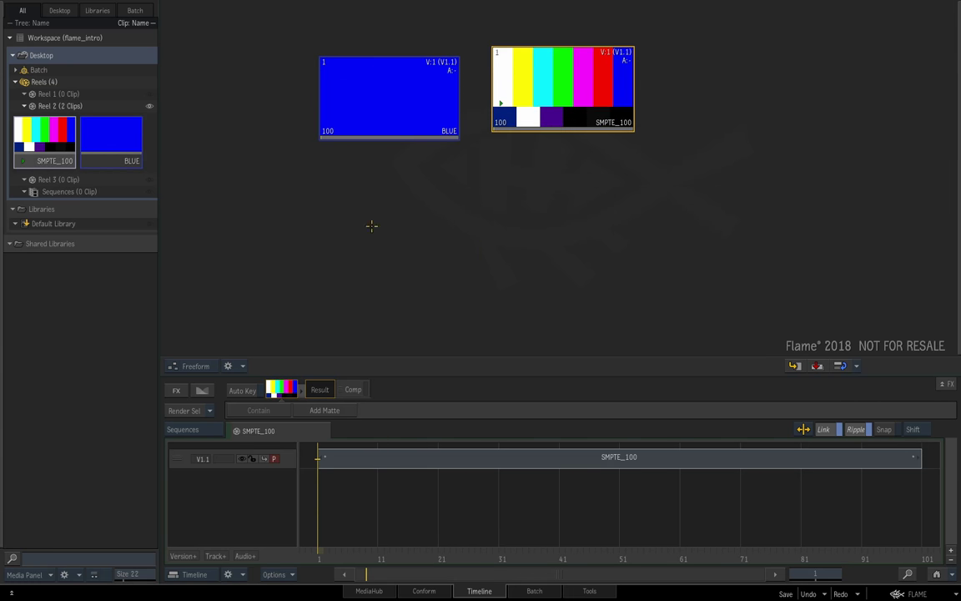
Go back to the Desktop Reels view, select the blue clip in Reel 2 and show it in the Player
click(207, 367)
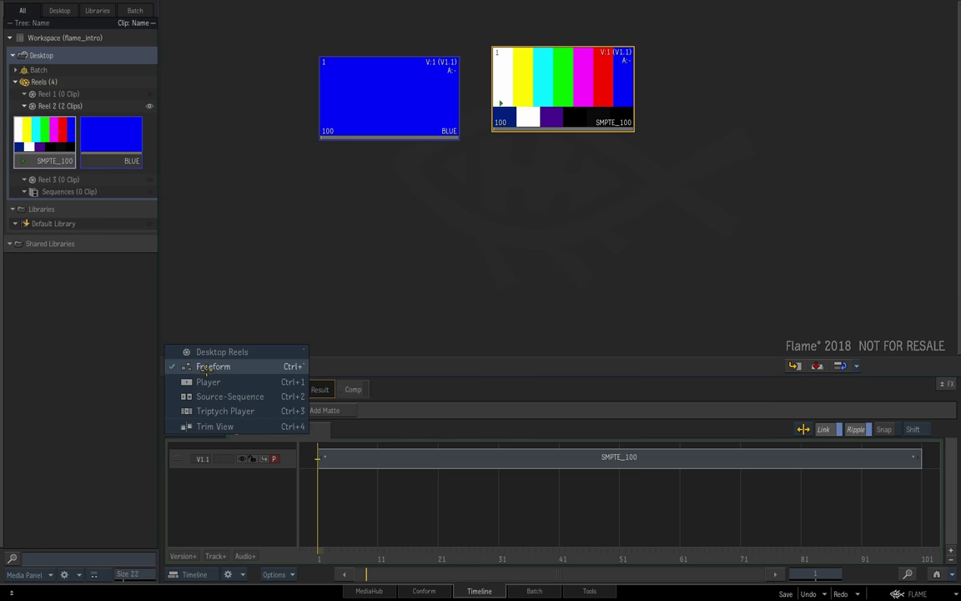
click(215, 353)
click(511, 126)
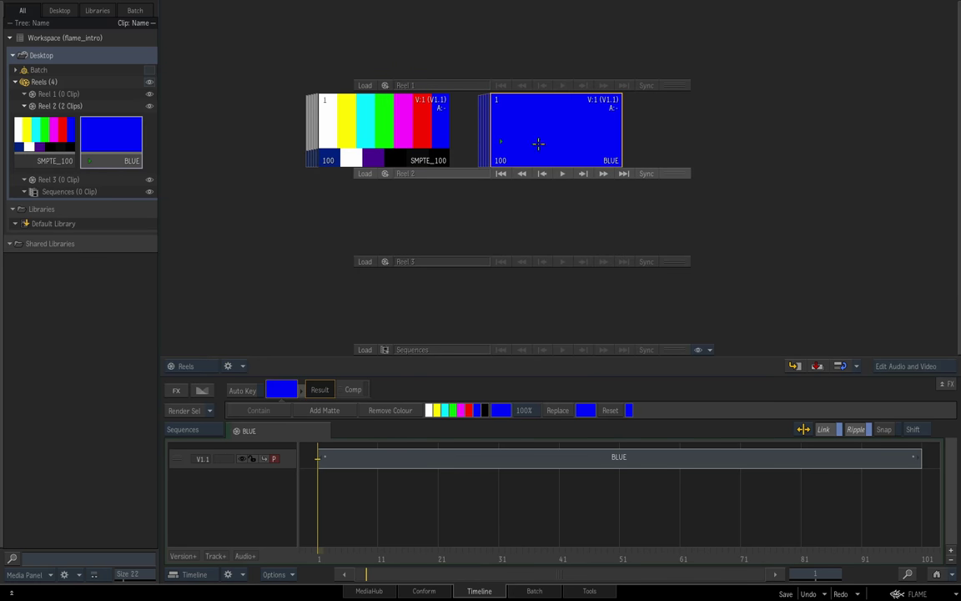
click(204, 367)
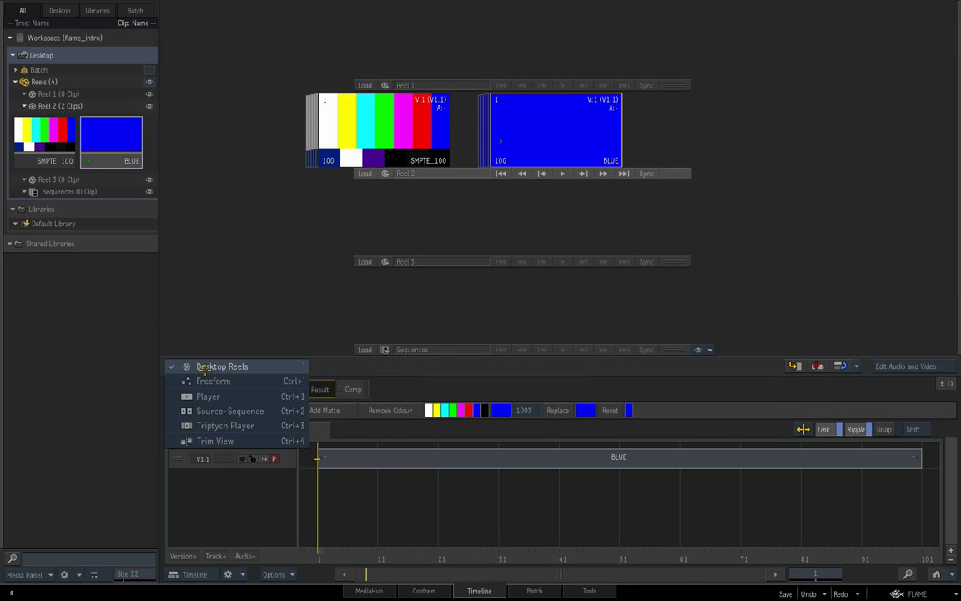
click(243, 398)
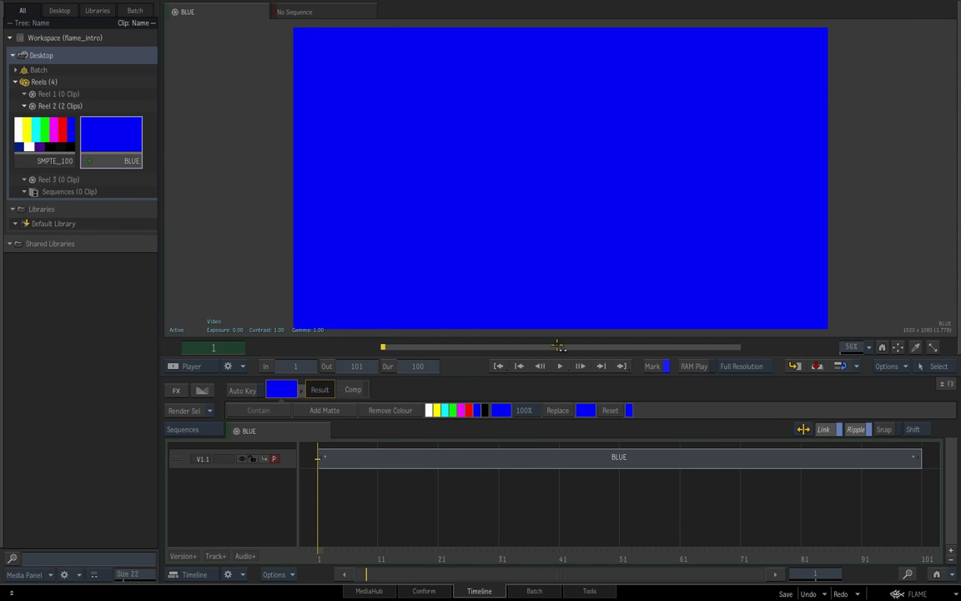
Scrub back and forth through the blue clip and play it in the Player
drag(471, 349, 382, 347)
key(space)
drag(569, 317, 322, 317)
Toggle repeatedly between the Player and the Desktop Reels view, finishing on the Desktop Reels
key(grave)
key(grave)
key(grave)
key(grave)
key(grave)
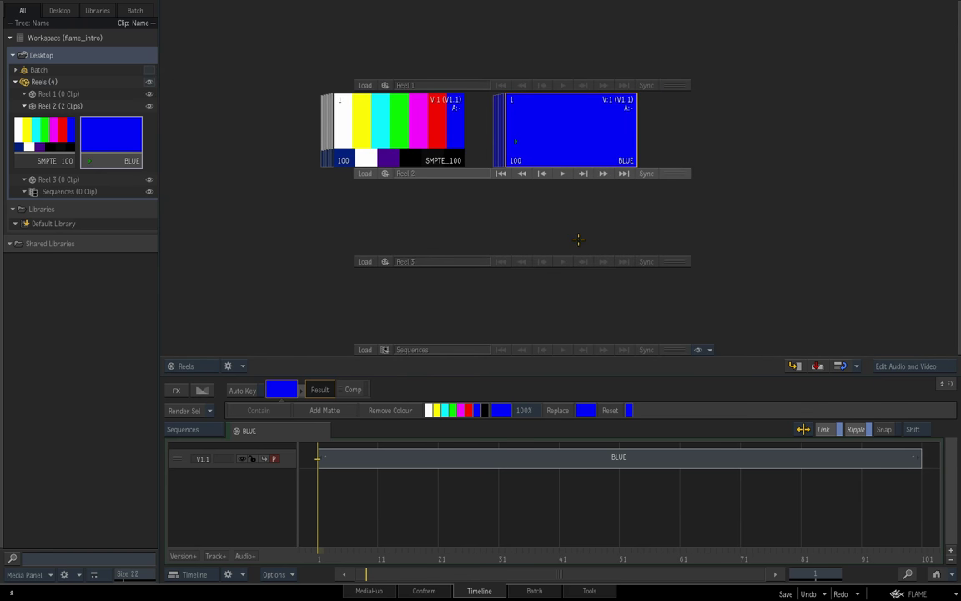
key(grave)
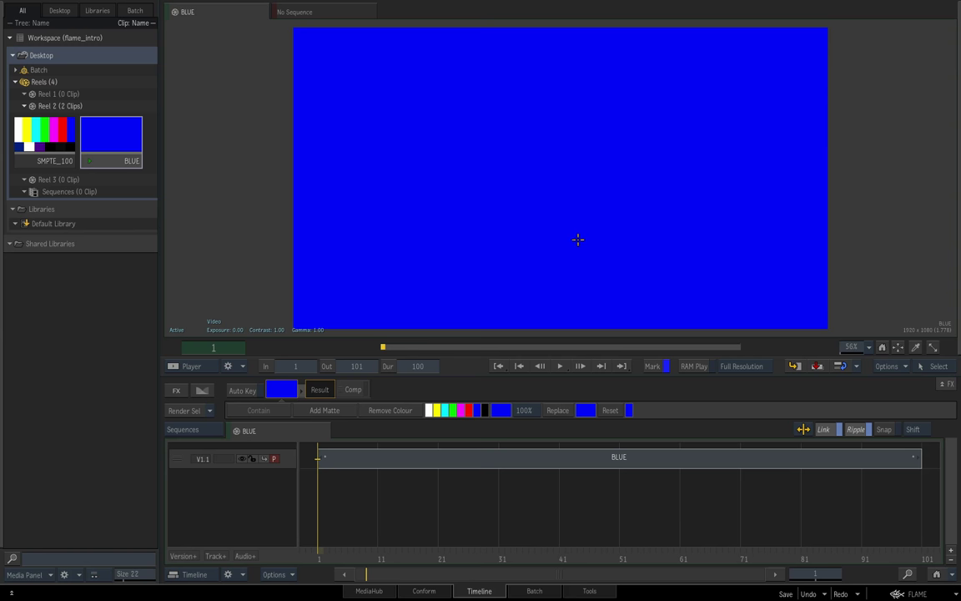
key(grave)
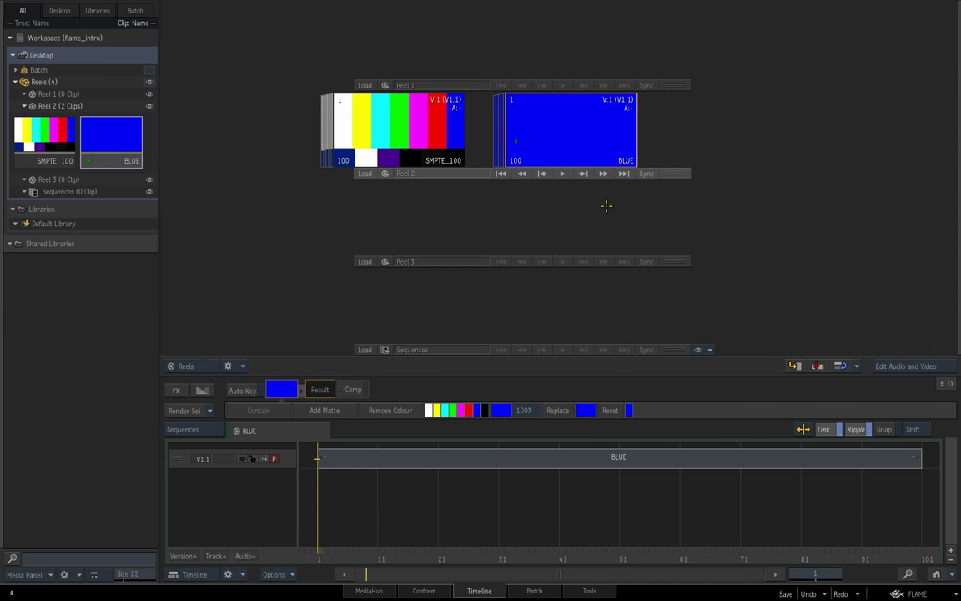
key(grave)
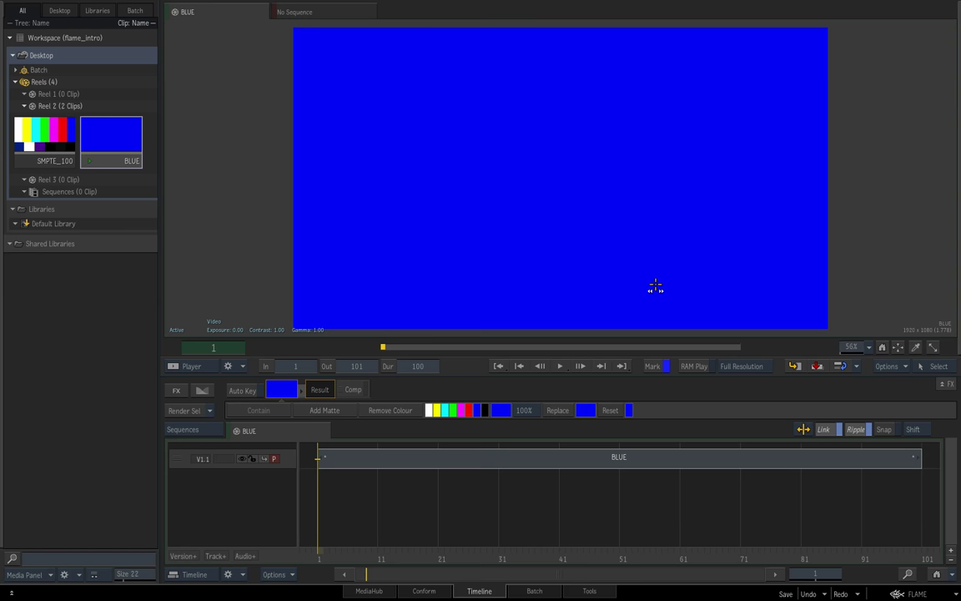
key(alt+2)
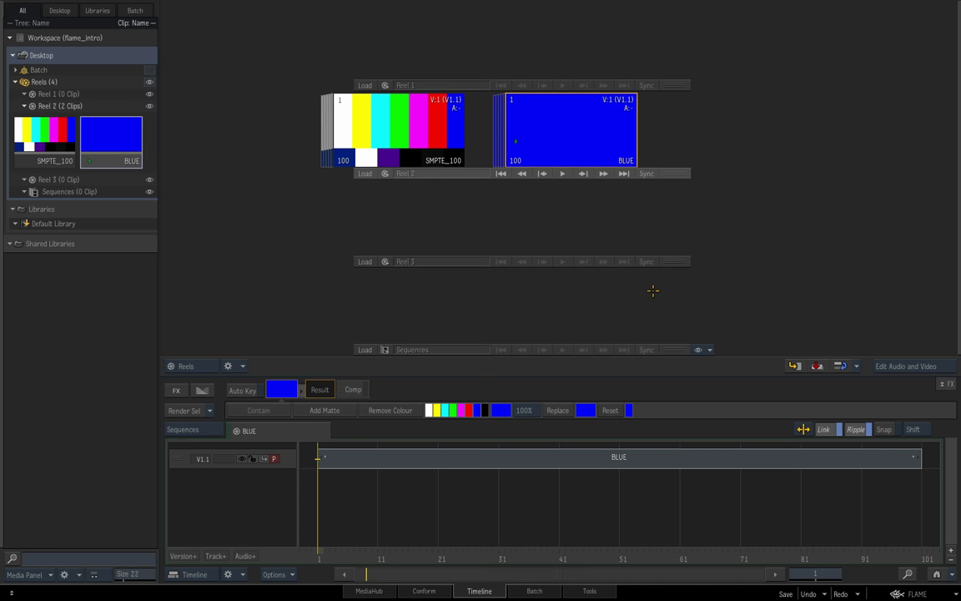
Move the colour bars clip below and to the right of the blue clip in the Freeform view, and return to the Desktop Reels
click(188, 366)
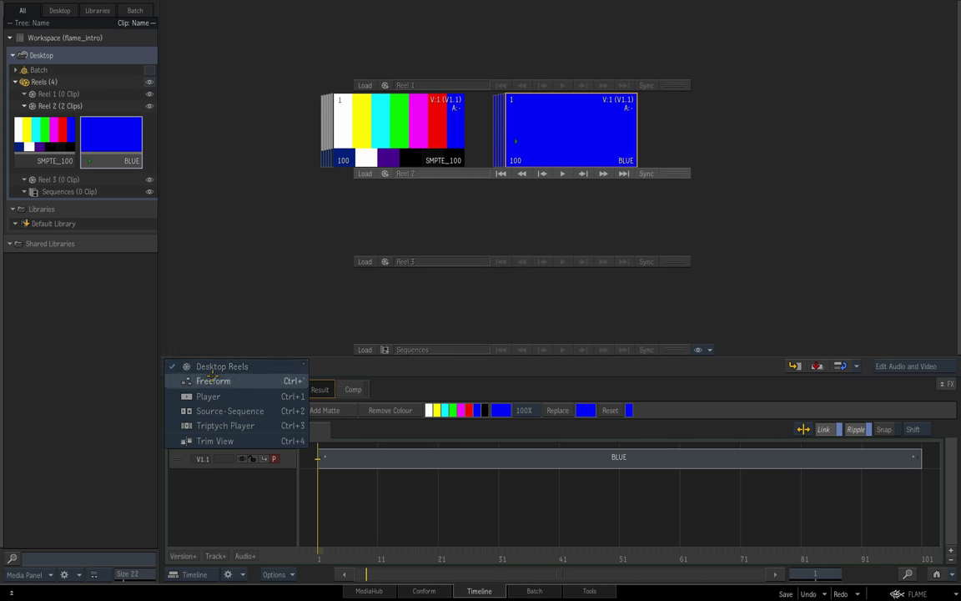
click(198, 380)
drag(592, 83, 638, 206)
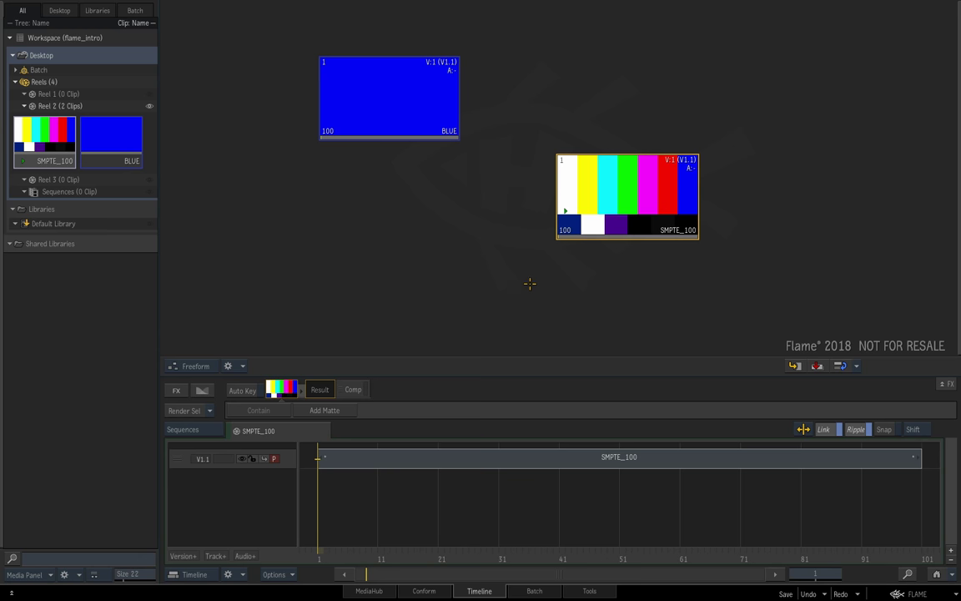
key(ctrl+z)
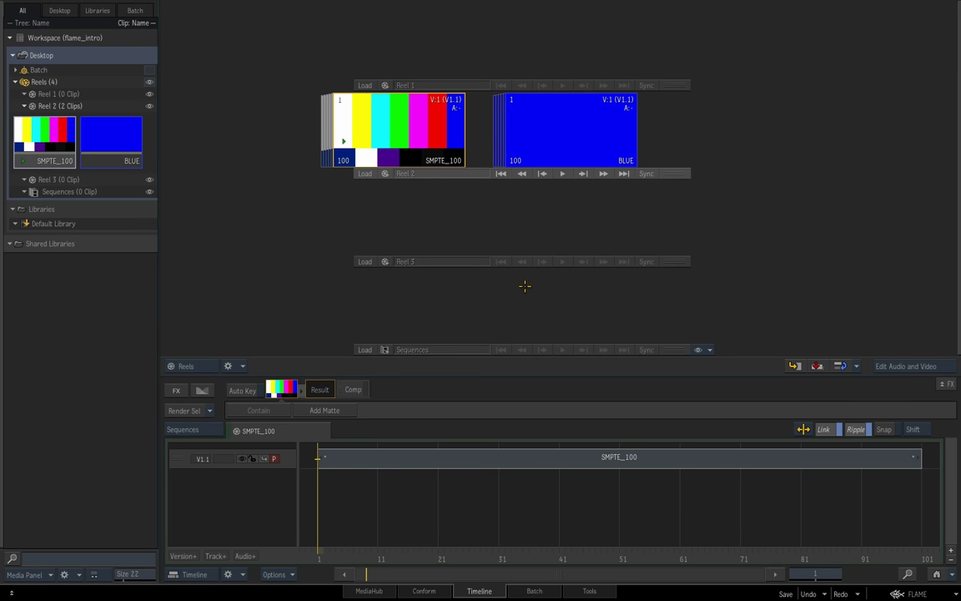
Open the blue clip from Reel 2 in the Player, and switch the Player to the colour bars clip
double_click(558, 143)
key(Escape)
double_click(558, 144)
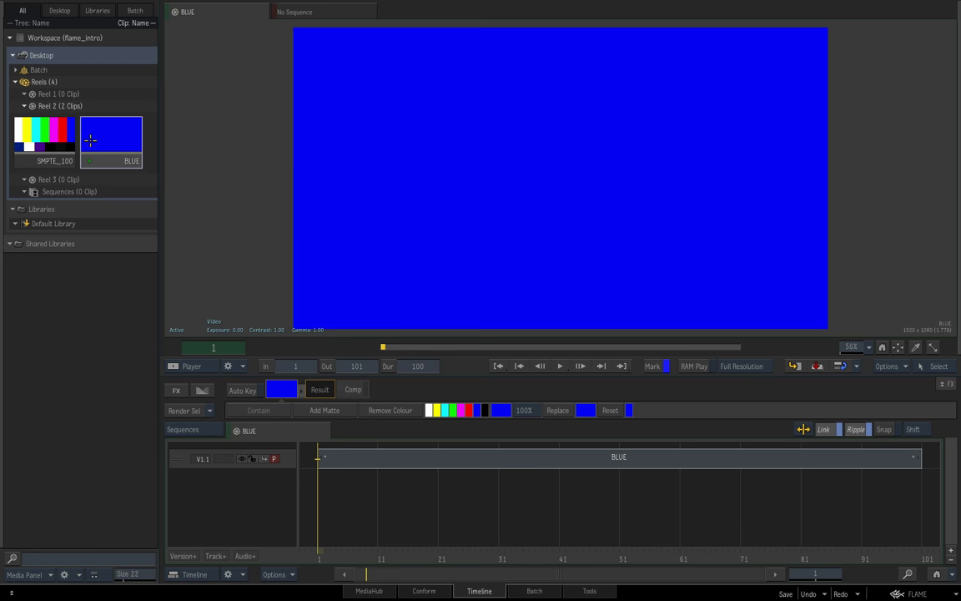
click(40, 136)
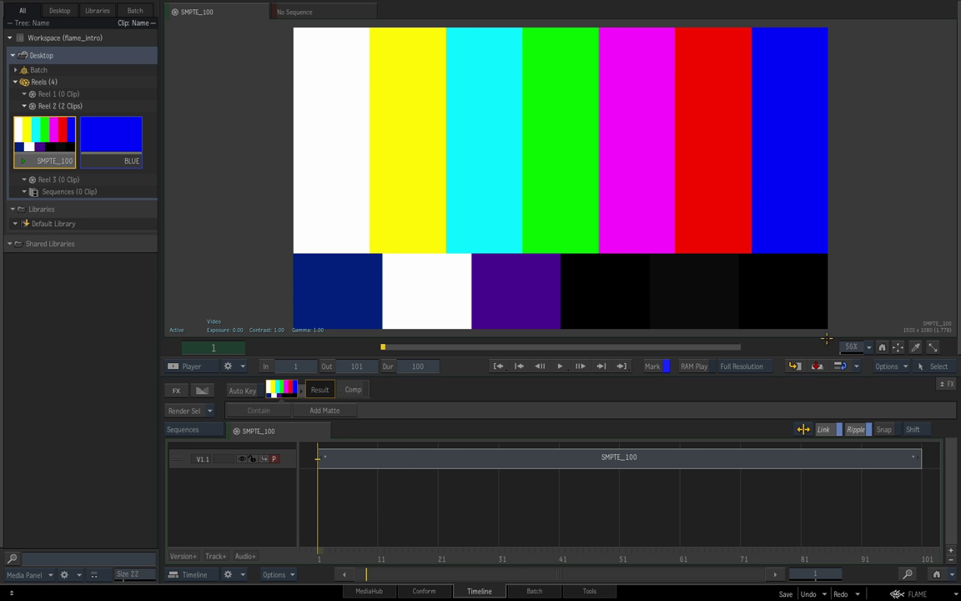
Hide the Media Panel and show it again
key(ctrl+s)
click(50, 575)
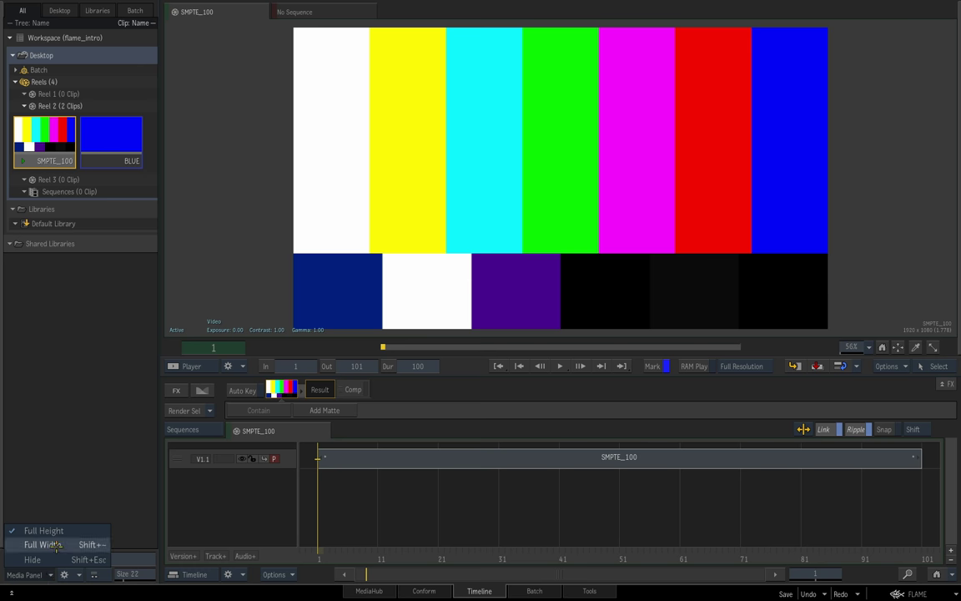
click(42, 559)
click(38, 574)
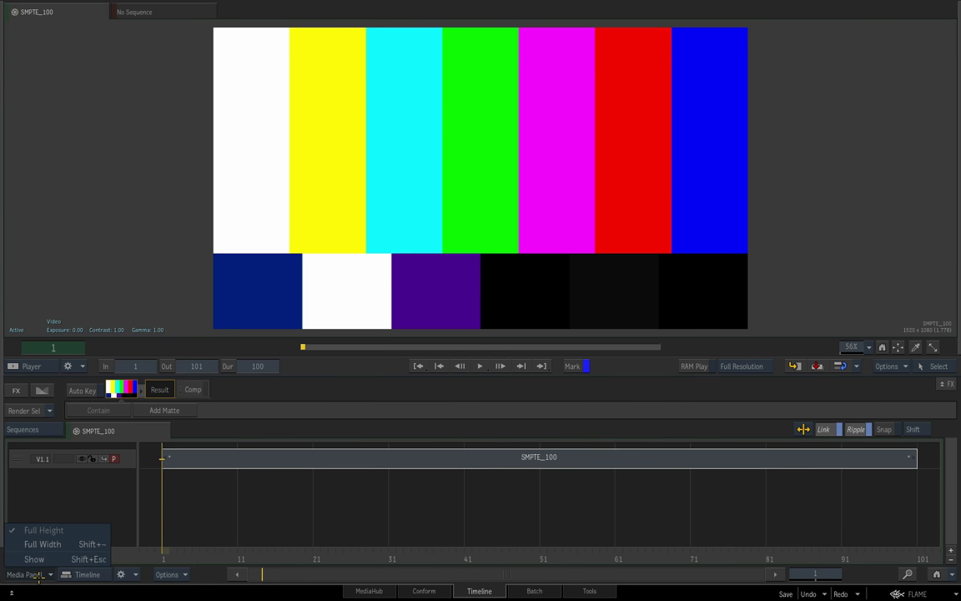
click(46, 559)
Turn off the Media Panel's Full Height display and restore it
click(42, 574)
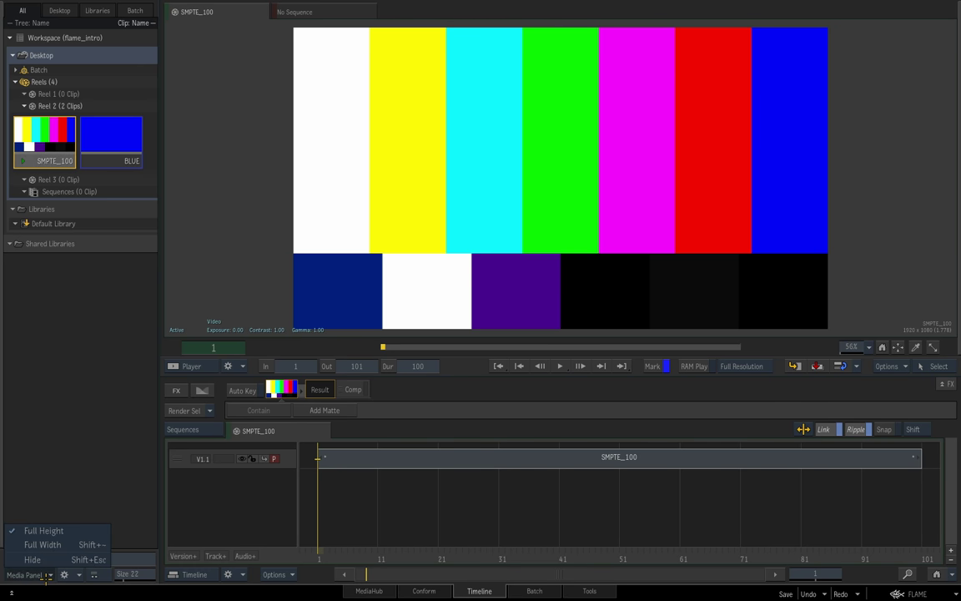
click(51, 531)
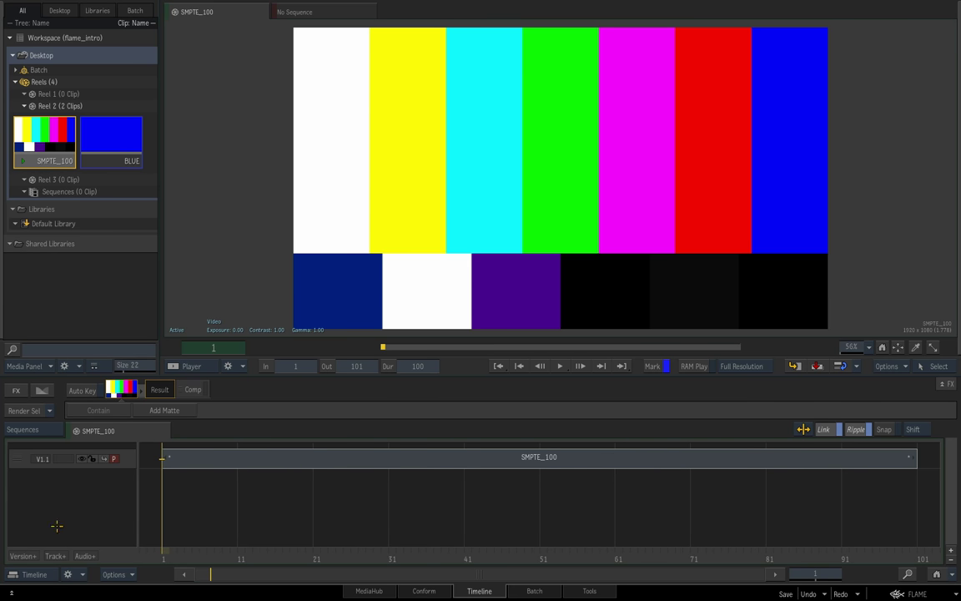
click(47, 366)
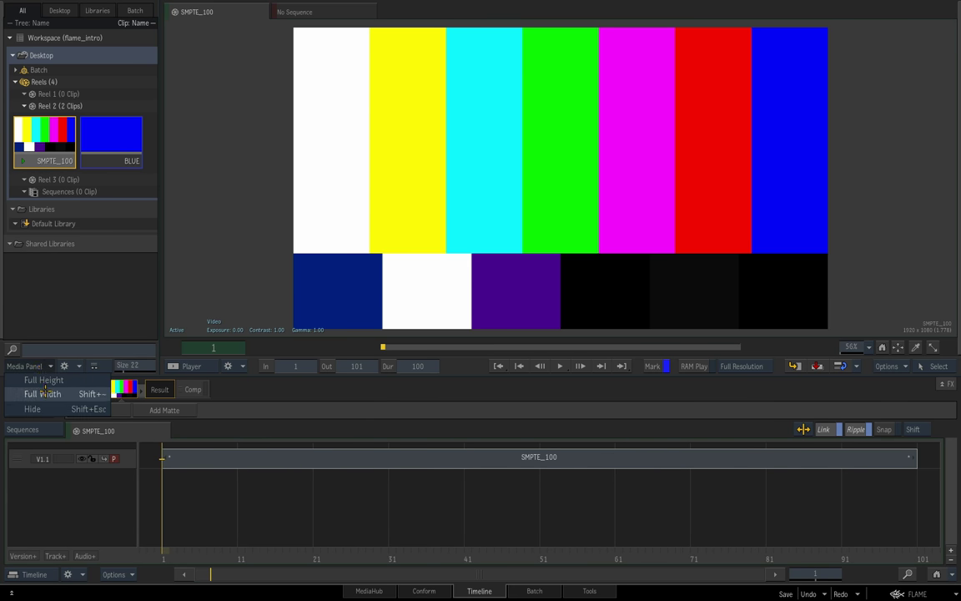
click(41, 393)
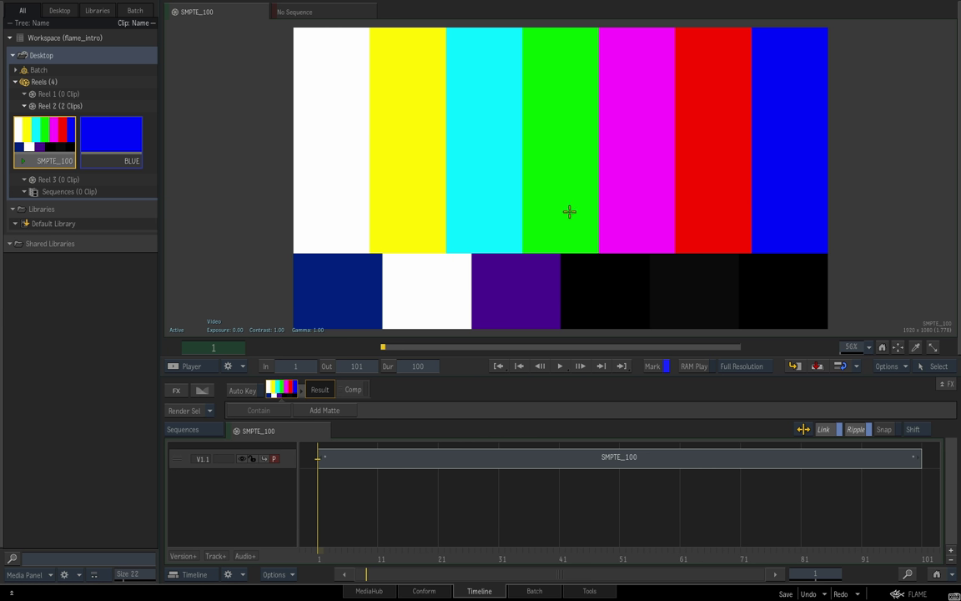
Move the Media Panel to the opposite side and back, and expand the Player over the timeline and restore it
key(ctrl+Tab)
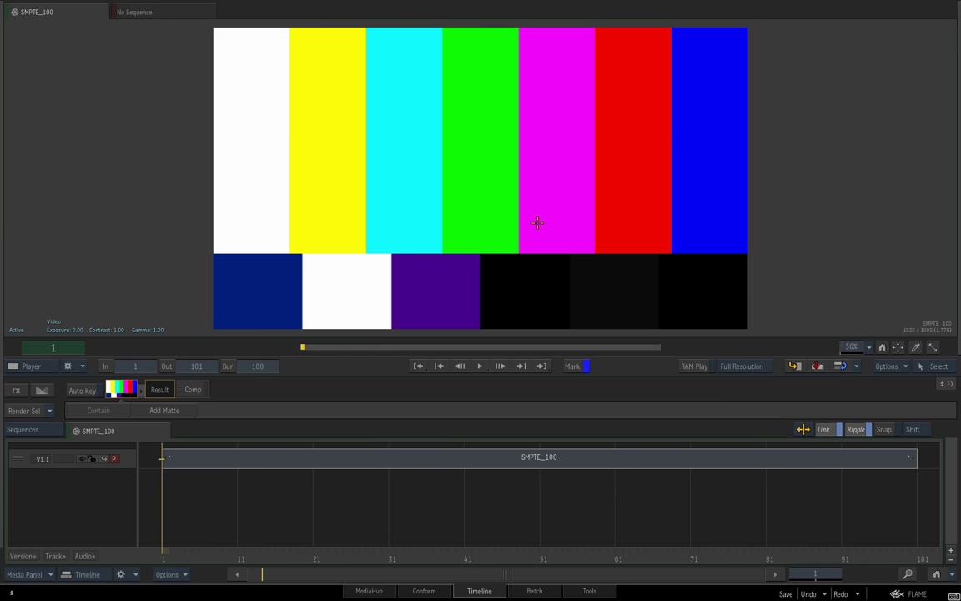
key(ctrl+Tab)
key(ctrl+Tab)
mouse_move(957, 232)
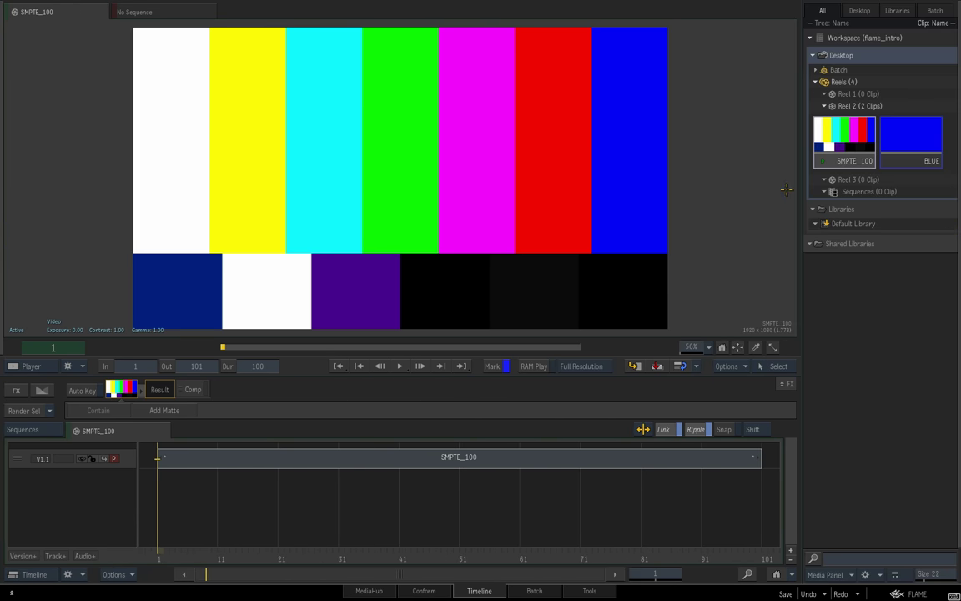
key(ctrl+Tab)
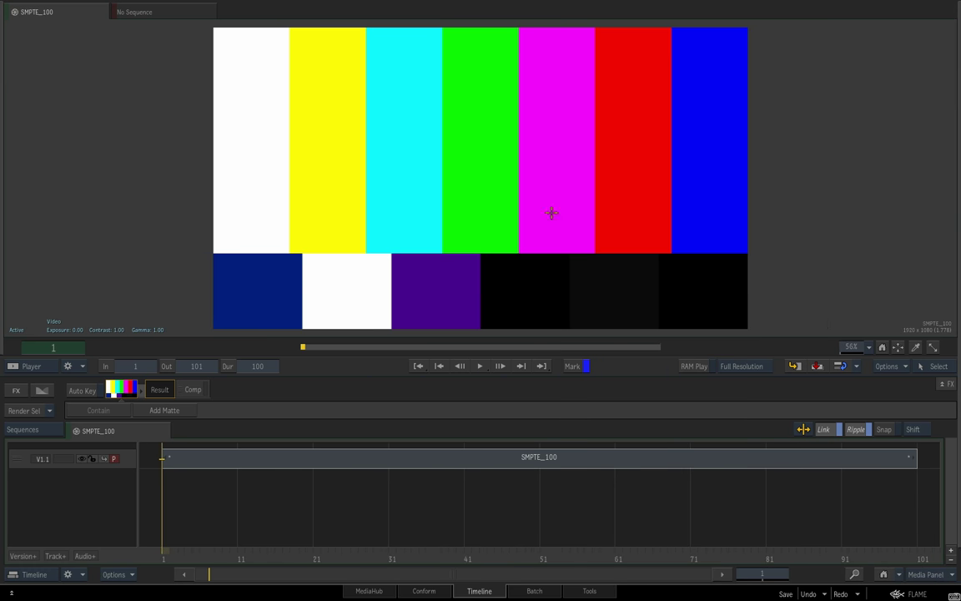
key(ctrl+Tab)
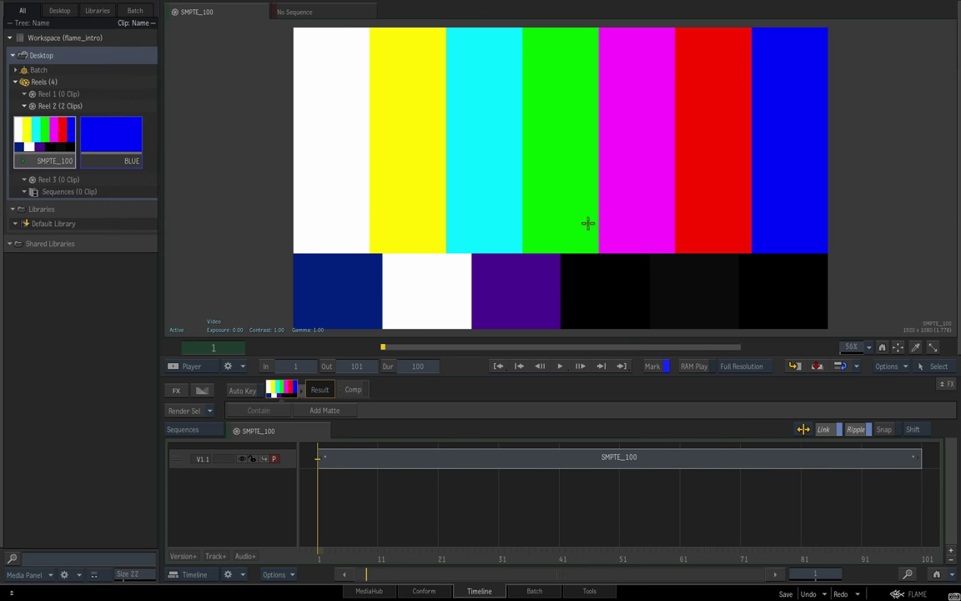
key(grave)
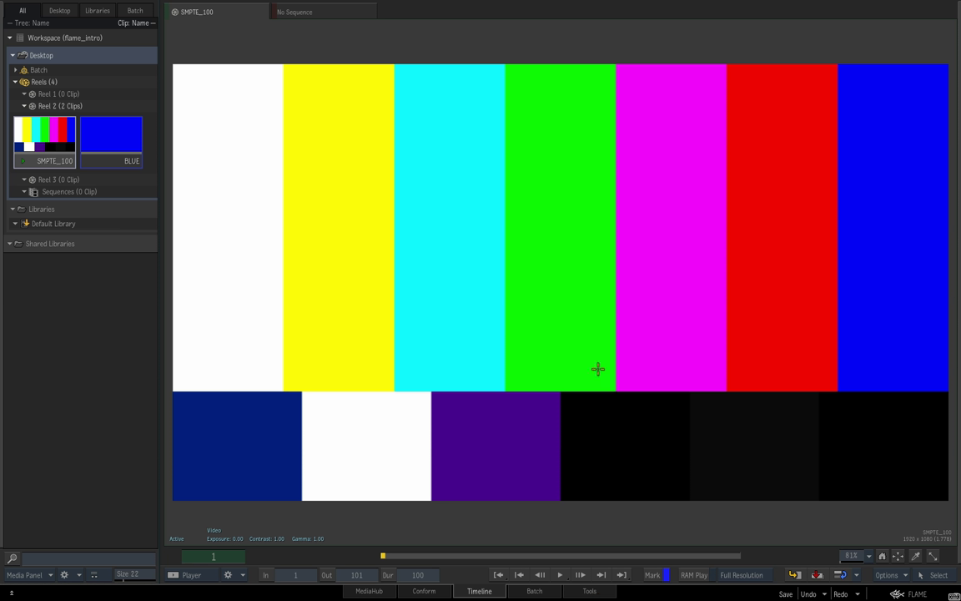
key(grave)
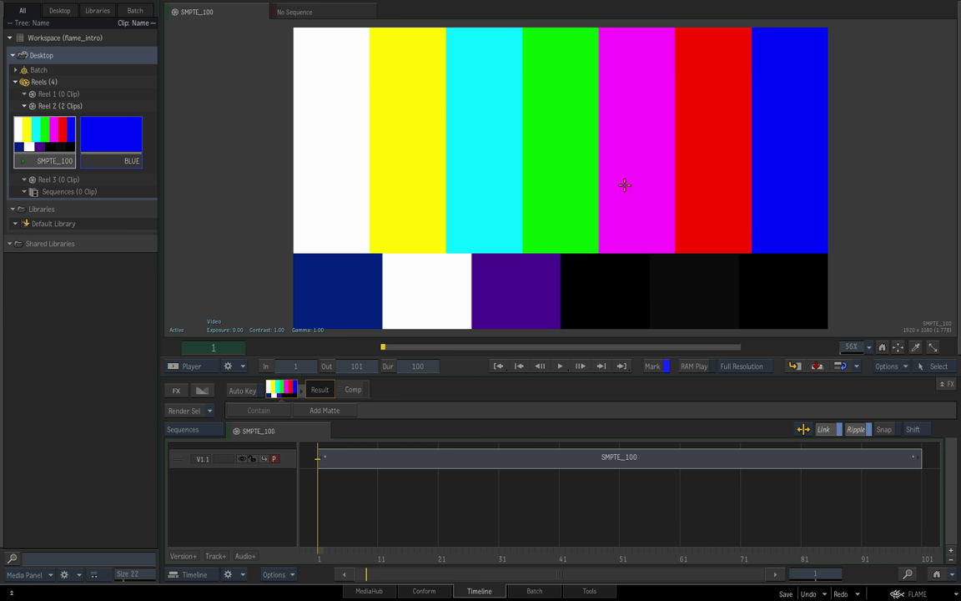
Toggle between the Player and the Desktop Reels, finishing on the reels, and slide Reel 2 along to the blue clip
key(shift+grave)
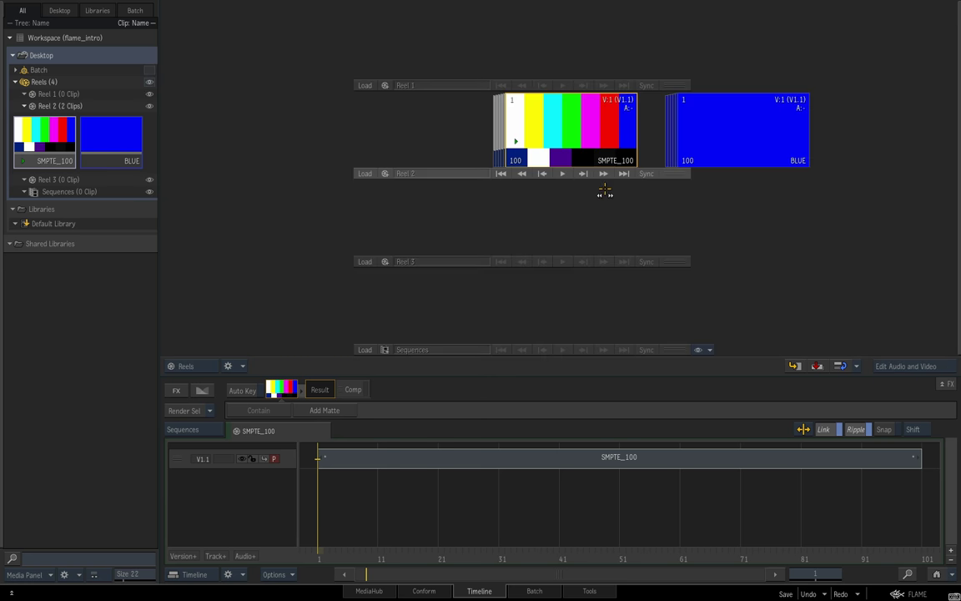
key(shift+grave)
key(shift+grave)
key(shift+grave)
key(shift+grave)
drag(532, 132, 522, 130)
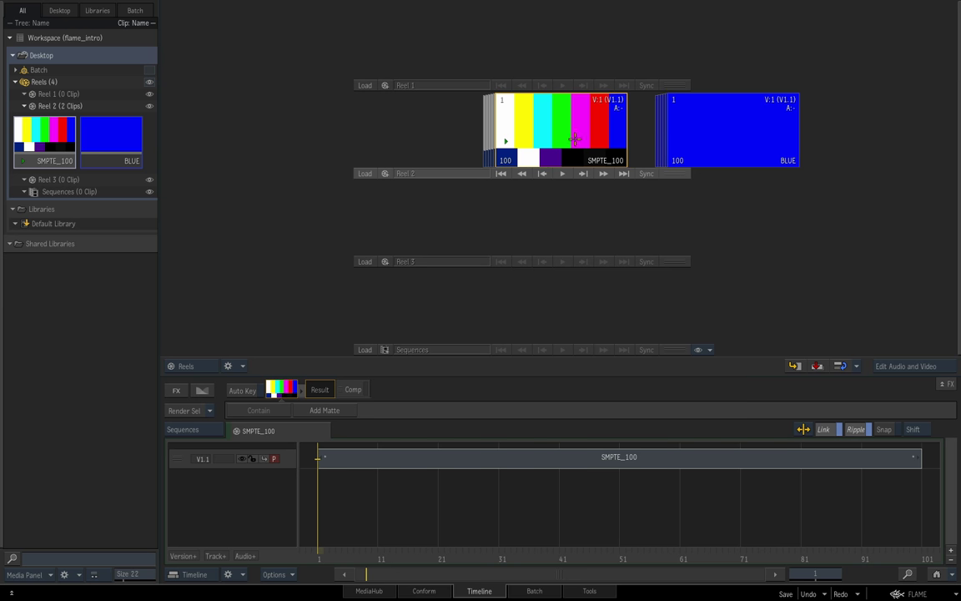
drag(745, 135, 541, 132)
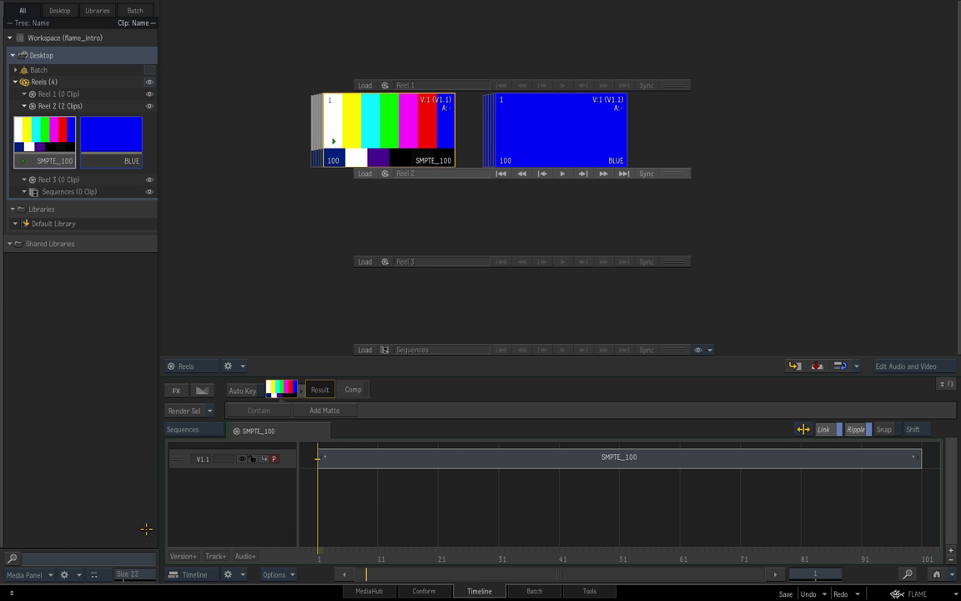
Look through the Batch, Tools, Timeline and Conform workspaces, finishing on Conform
click(534, 590)
click(587, 591)
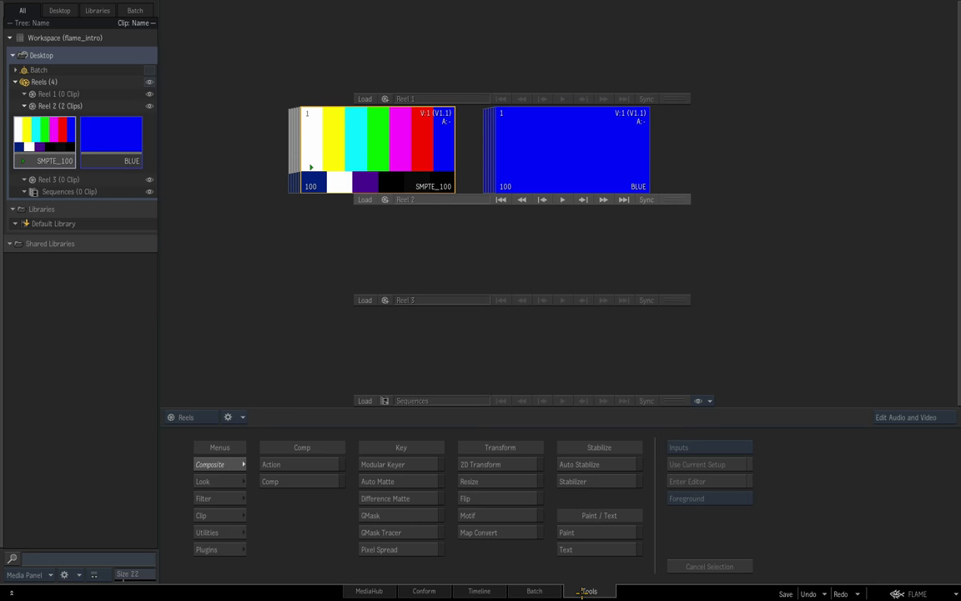
click(437, 591)
click(481, 590)
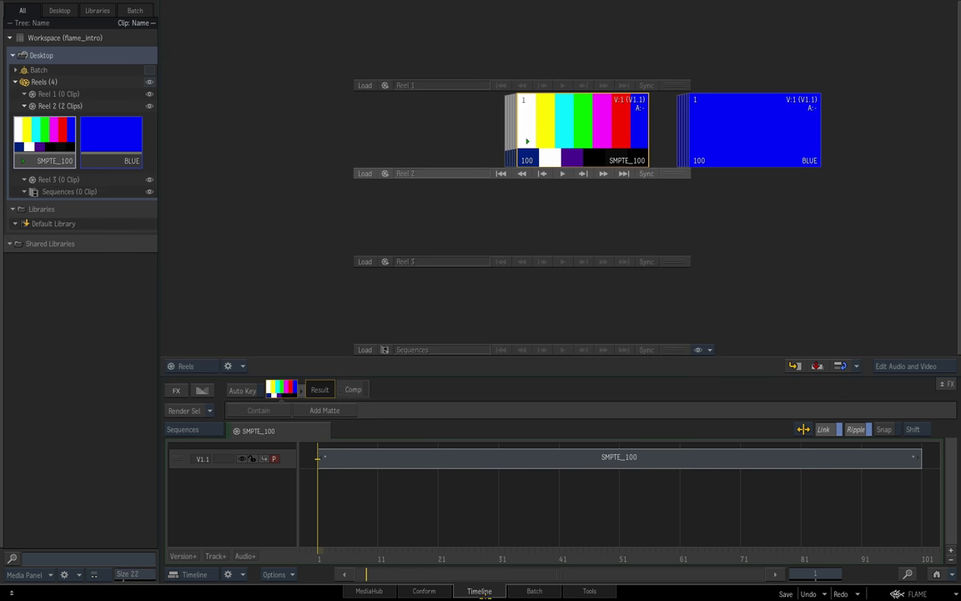
click(532, 590)
click(589, 591)
click(479, 590)
click(425, 590)
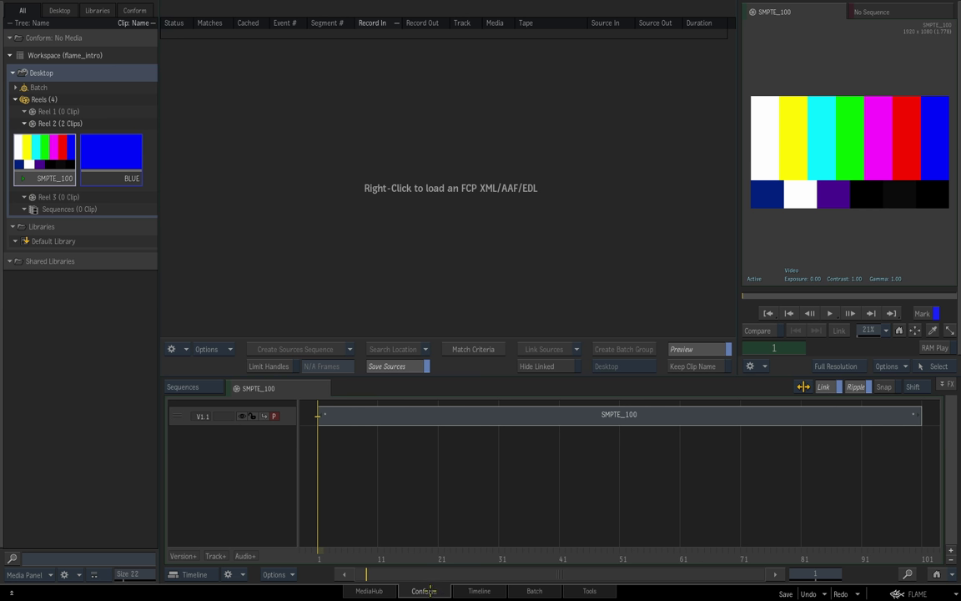
In the MediaHub, browse the local files to the StorageMedia/flame_intro/Escape Footage folder
click(377, 591)
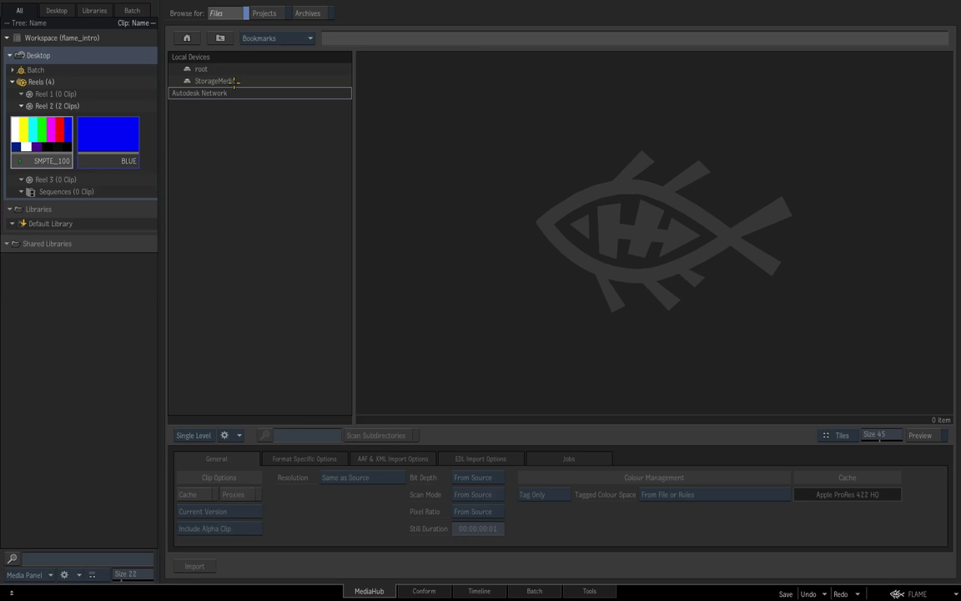
double_click(208, 79)
double_click(216, 79)
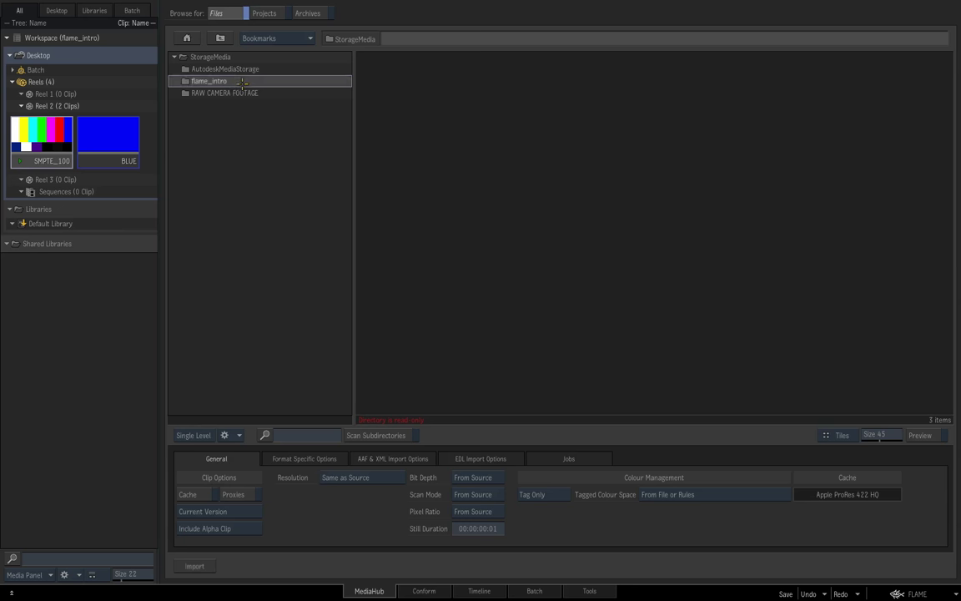
double_click(210, 69)
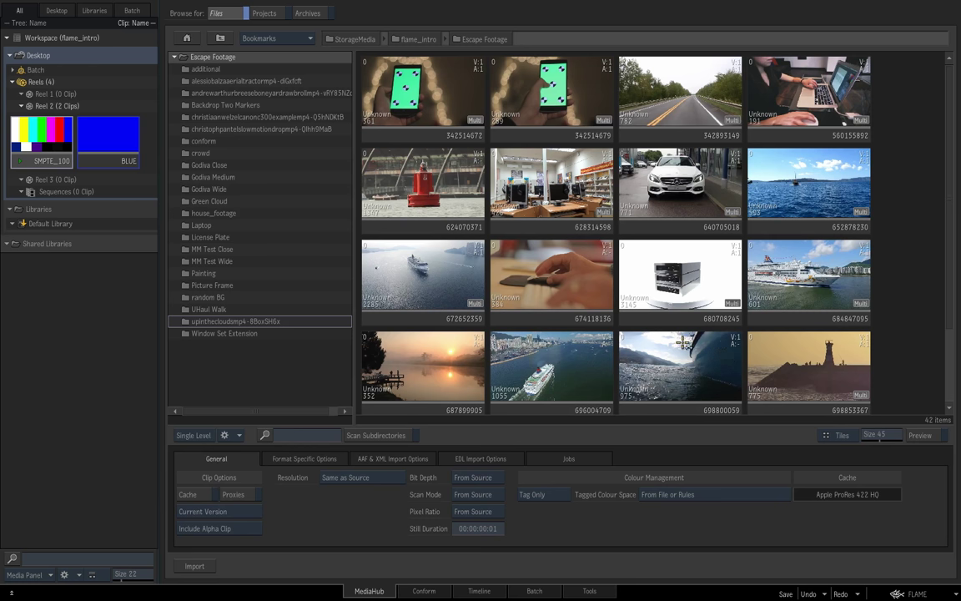
Scrub through the thumbnails of clips 684847095, 680708245, 674118136 and 672652359, leaving 672652359 selected
click(790, 307)
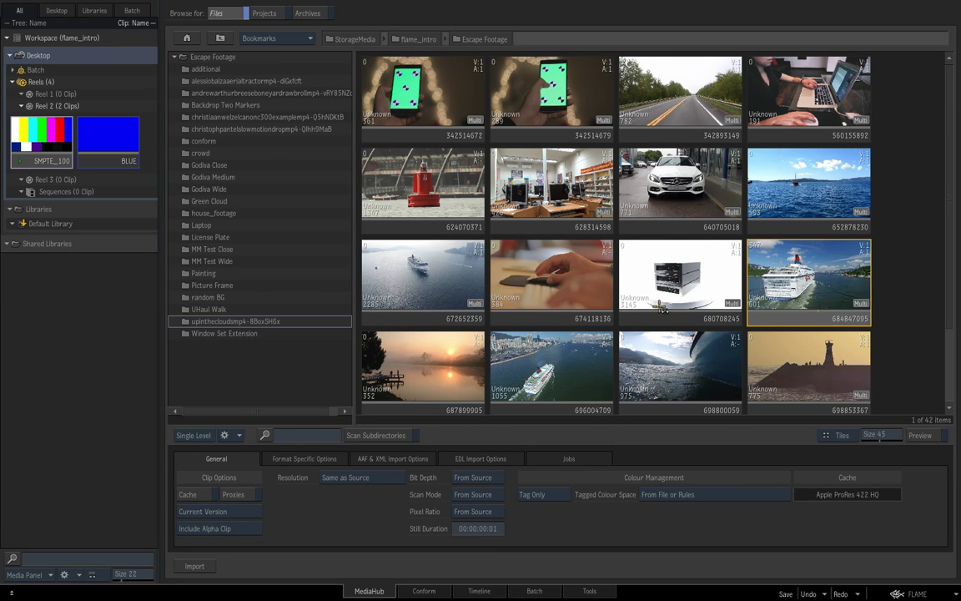
click(686, 307)
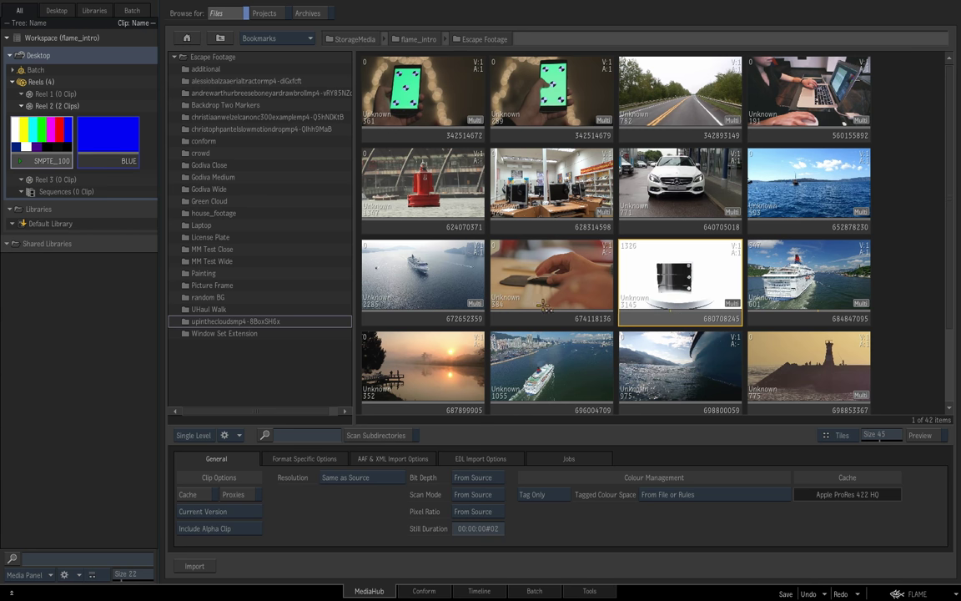
click(501, 272)
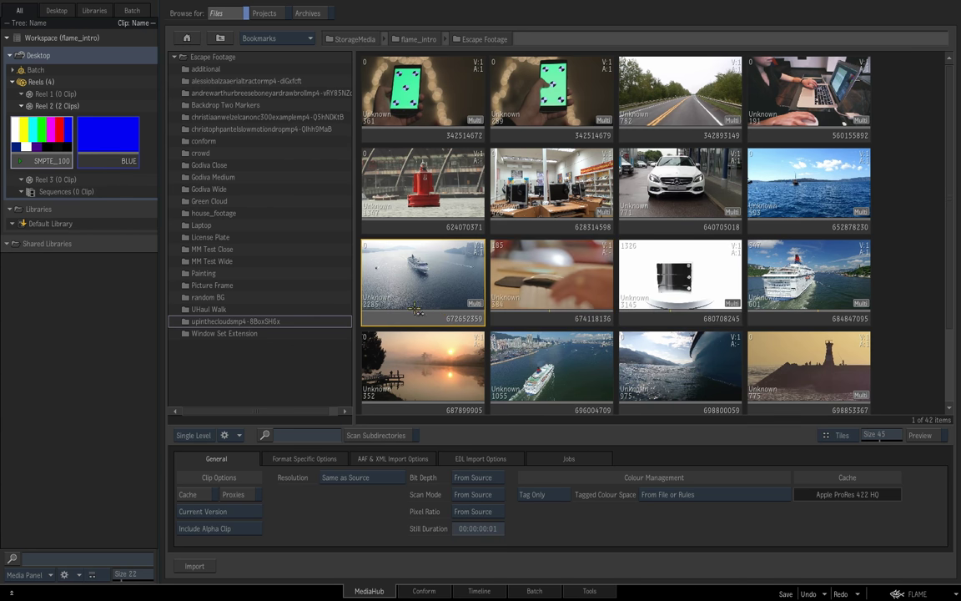
click(392, 279)
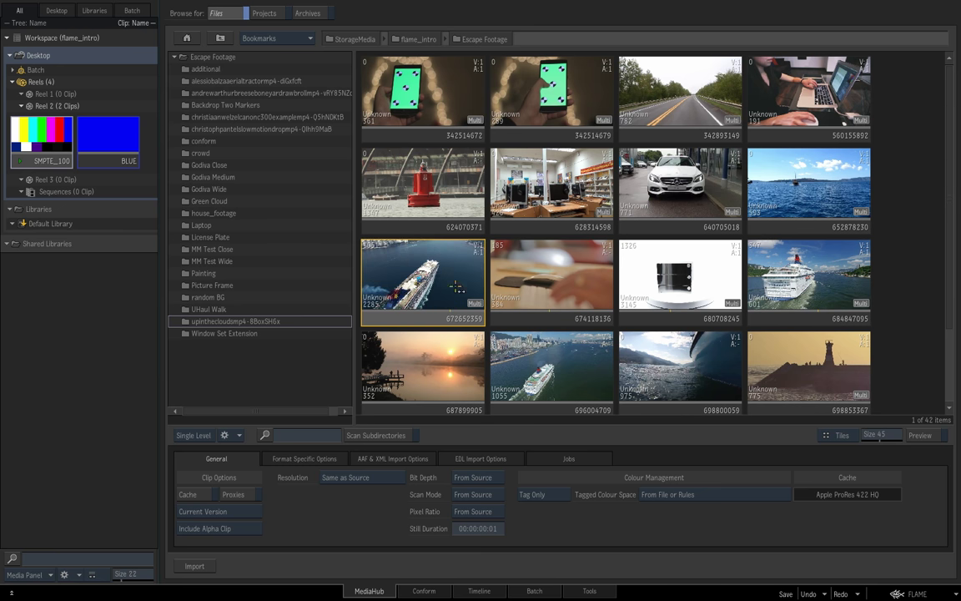
Show the preview of cruise ship clip 672652359 and check its metadata and clip info
key(p)
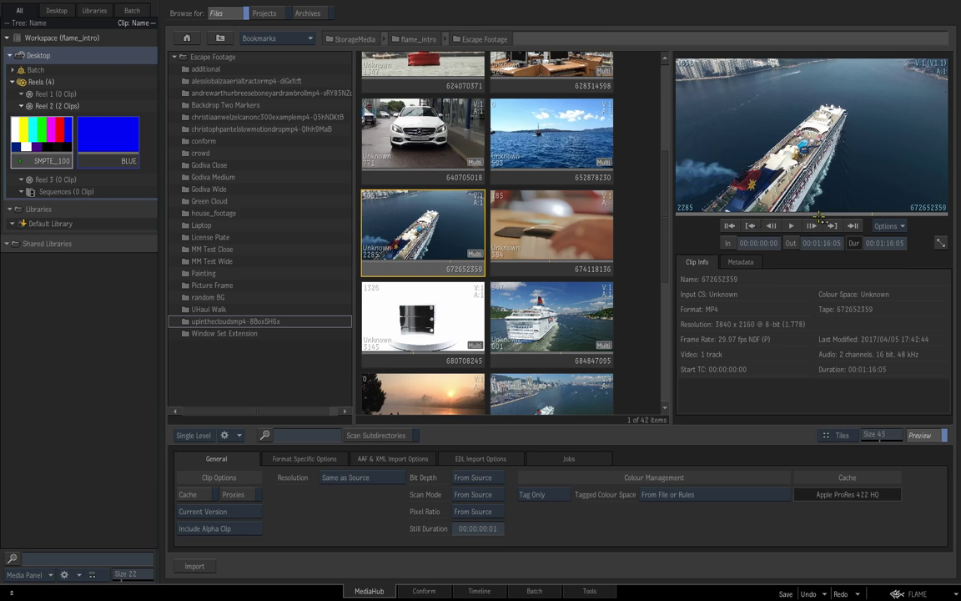
click(747, 262)
click(712, 262)
View the ship clip full screen, play it and scrub back, and return to the MediaHub with the preview closed
click(941, 243)
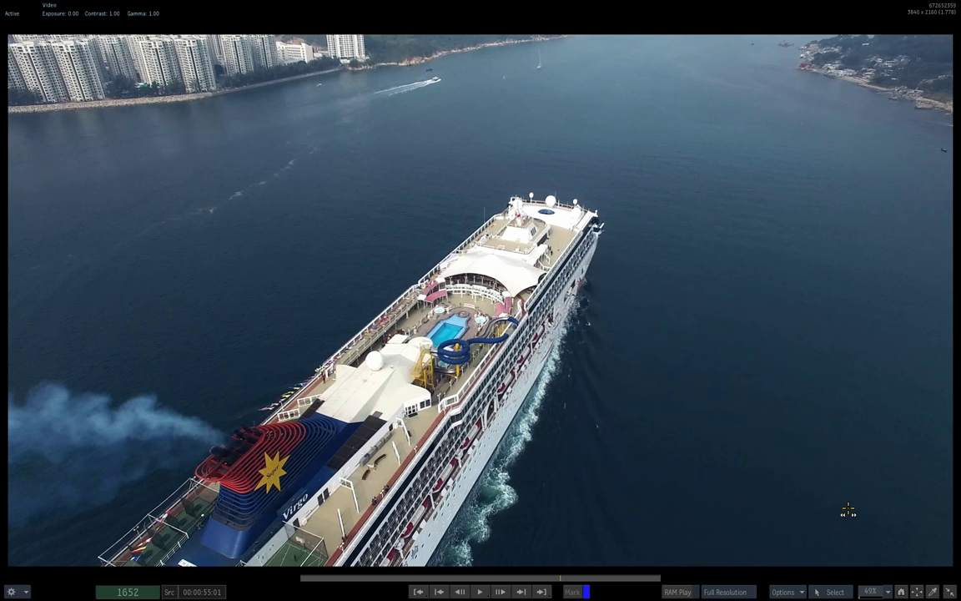
click(487, 589)
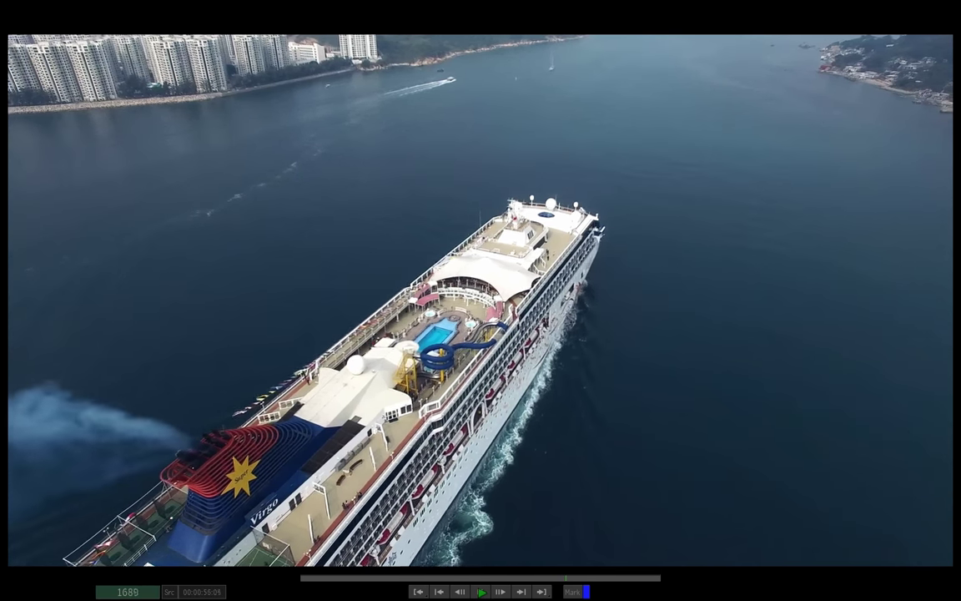
key(space)
drag(575, 575, 526, 575)
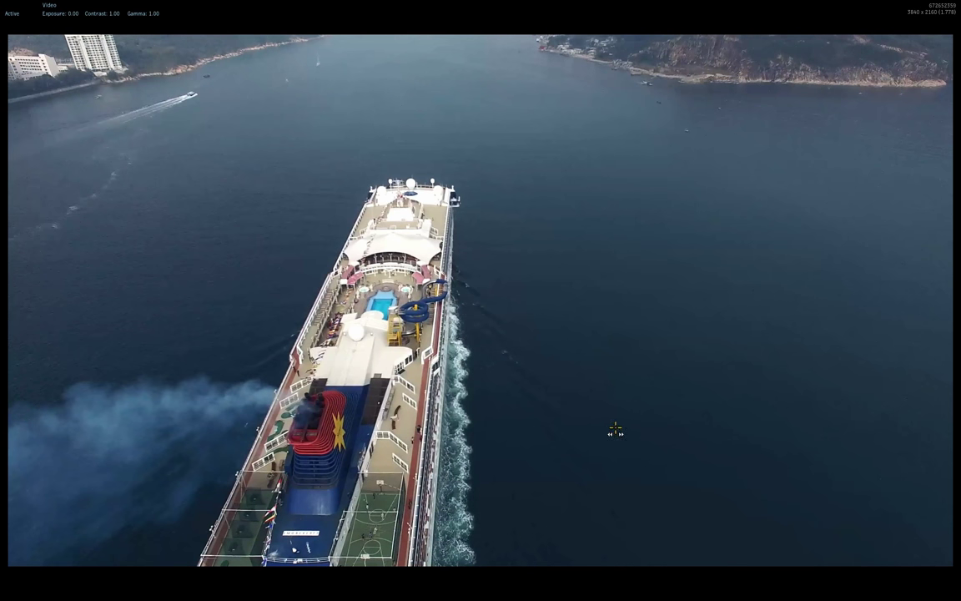
key(Escape)
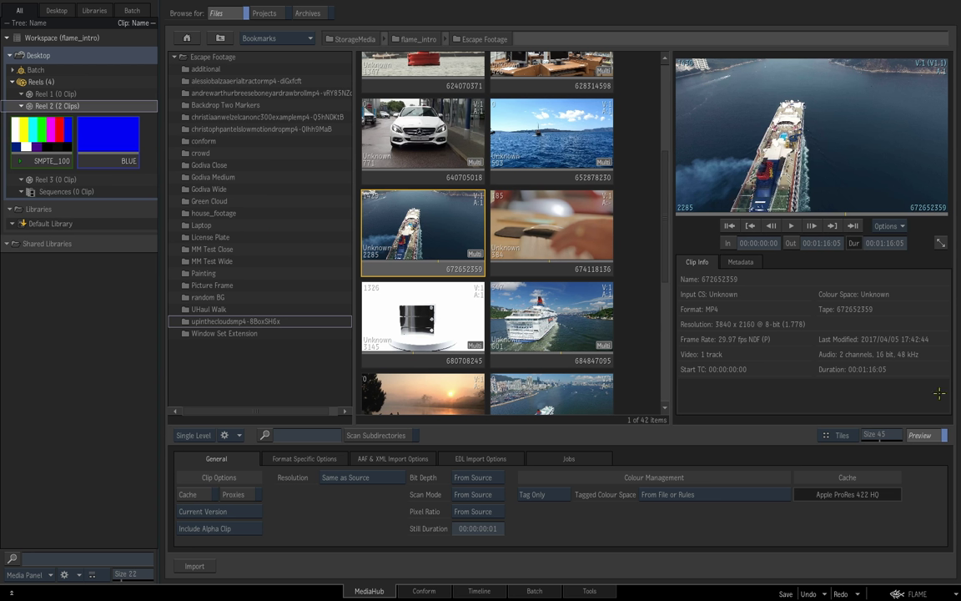
click(935, 436)
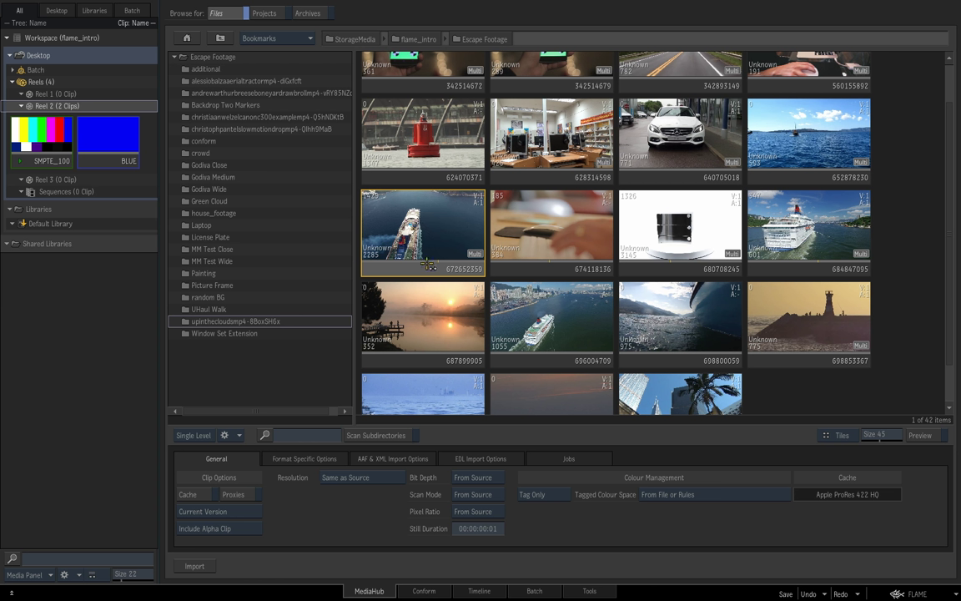
Set the clip import alpha option to Ignore Alpha Channel
click(253, 530)
click(252, 528)
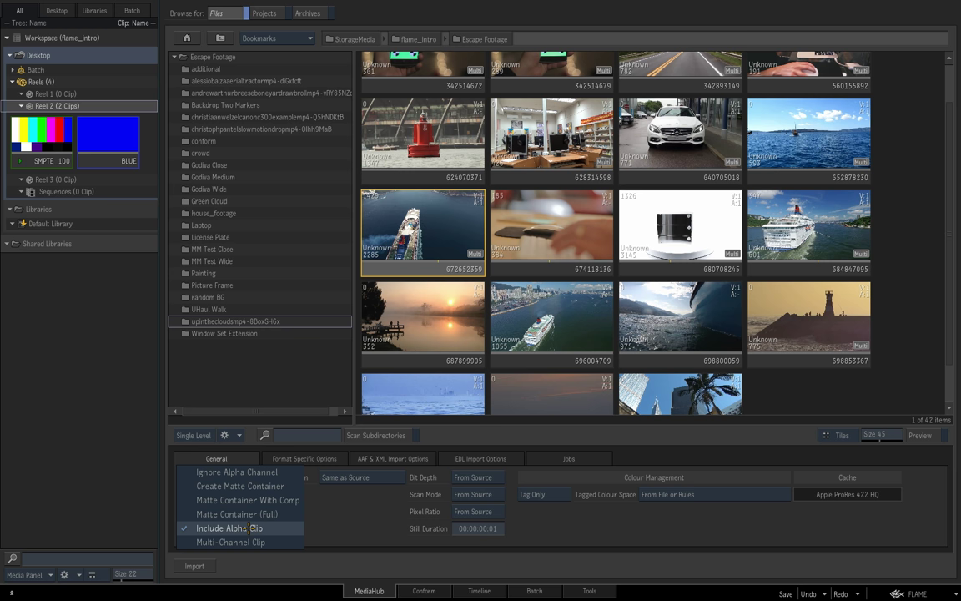
click(255, 425)
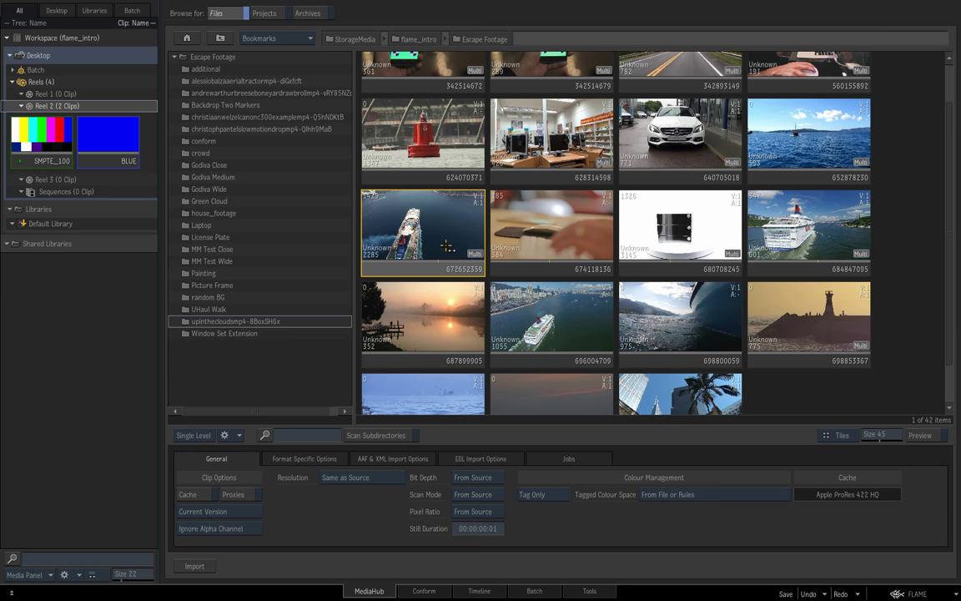
Show the preview of clip 672652359 and review the import resolution choices, keeping Same as Source
key(p)
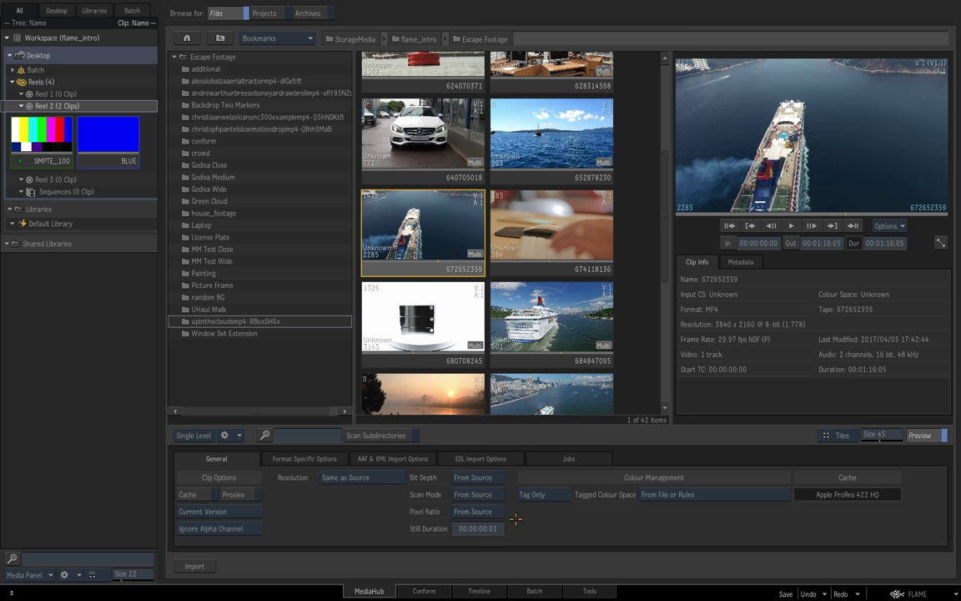
click(395, 480)
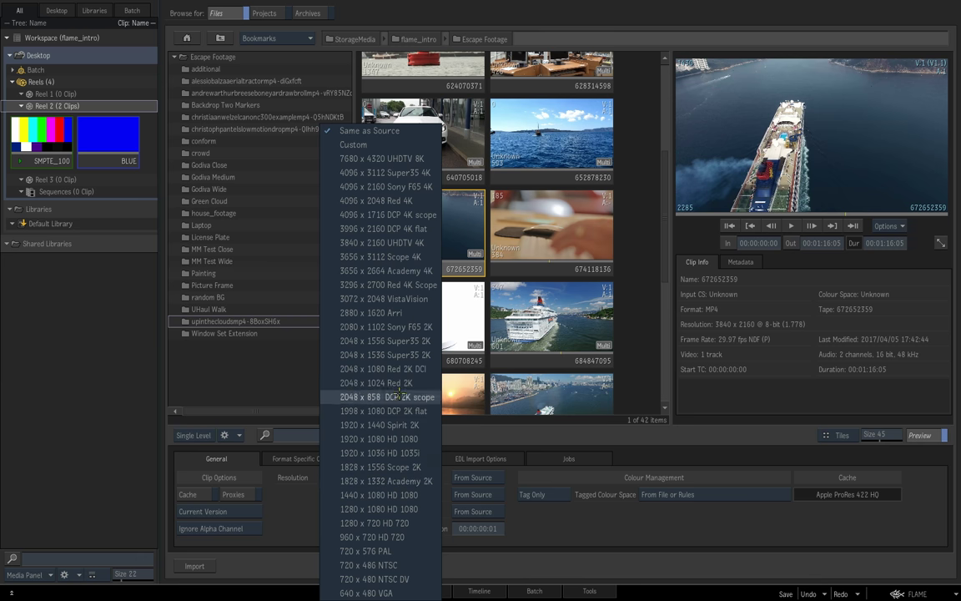
click(369, 130)
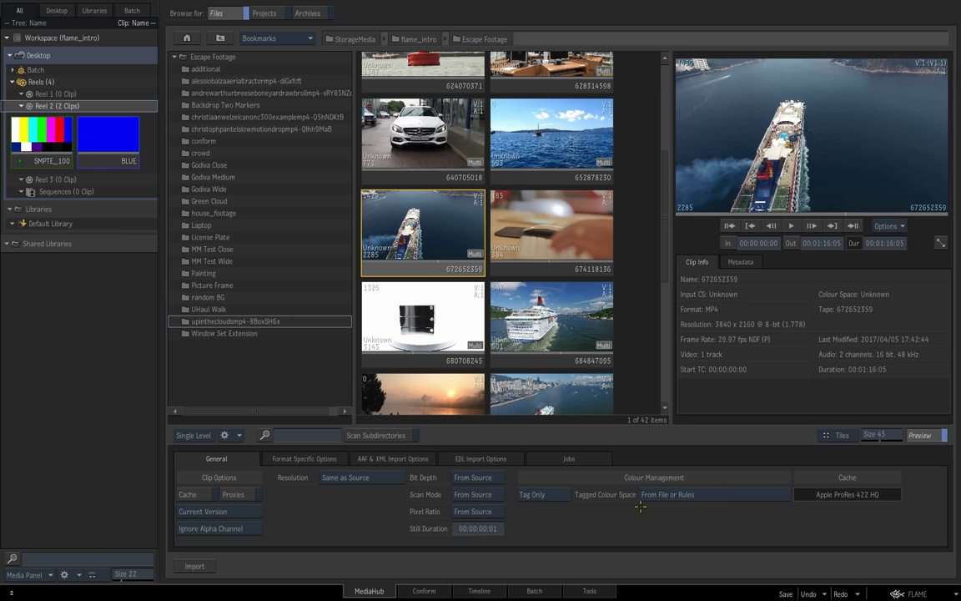
Set the tagged colour space for the import to Unknown
click(727, 498)
key(Down)
key(Down)
key(Down)
key(Down)
key(Down)
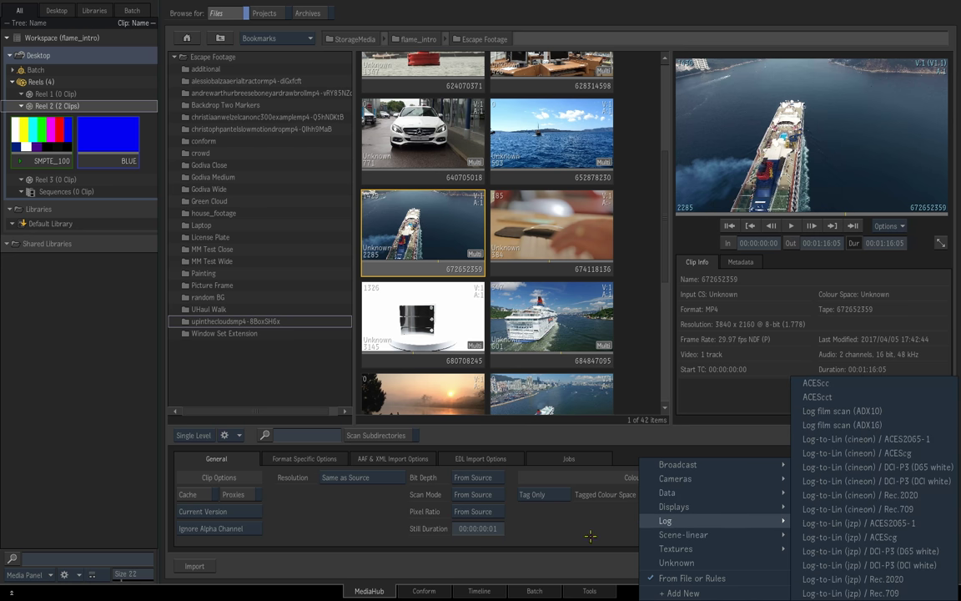
key(Down)
key(Down)
key(Down)
key(Return)
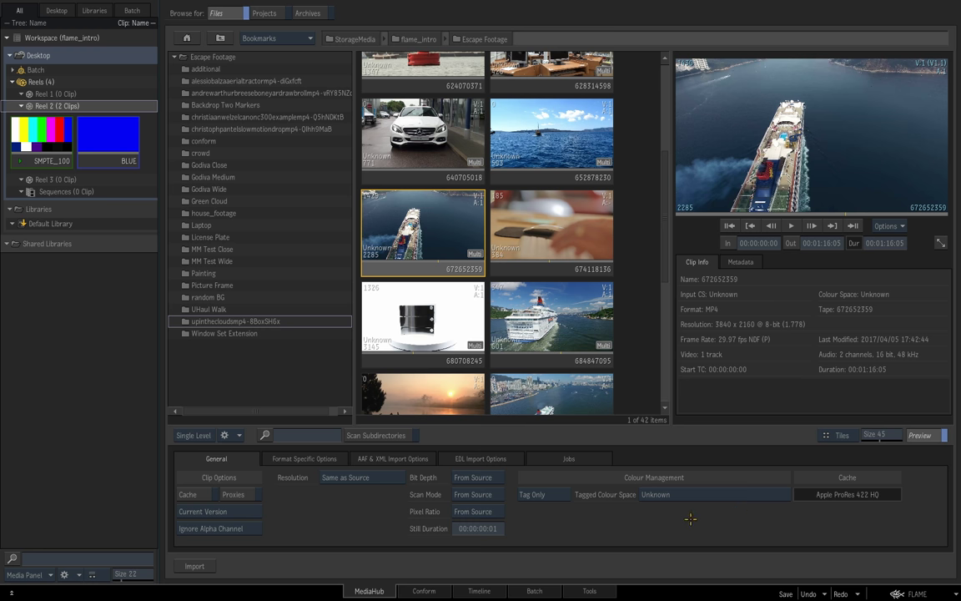
Review the MP4 format-specific import options and the tape name sources, and close the clip preview
click(332, 459)
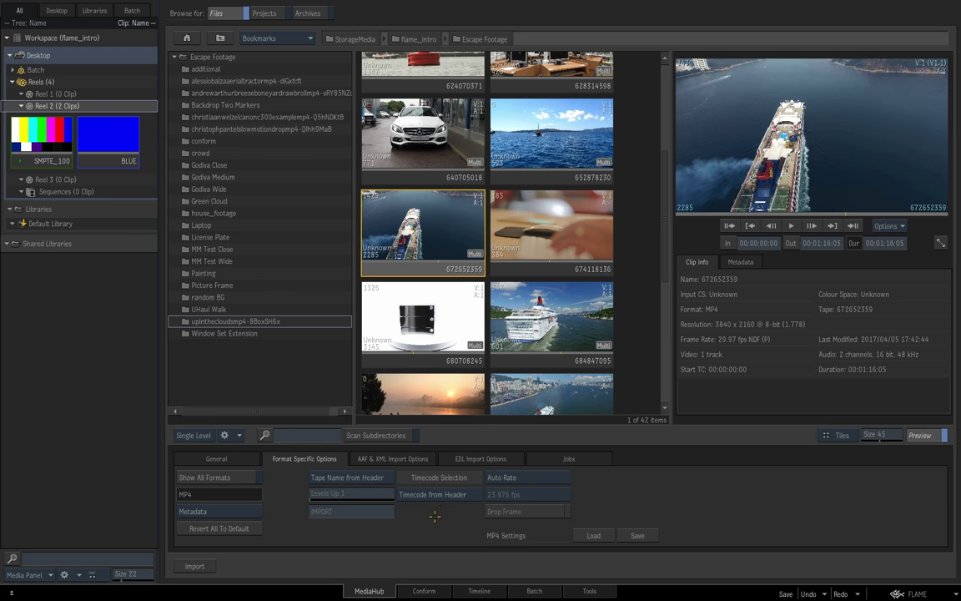
click(387, 478)
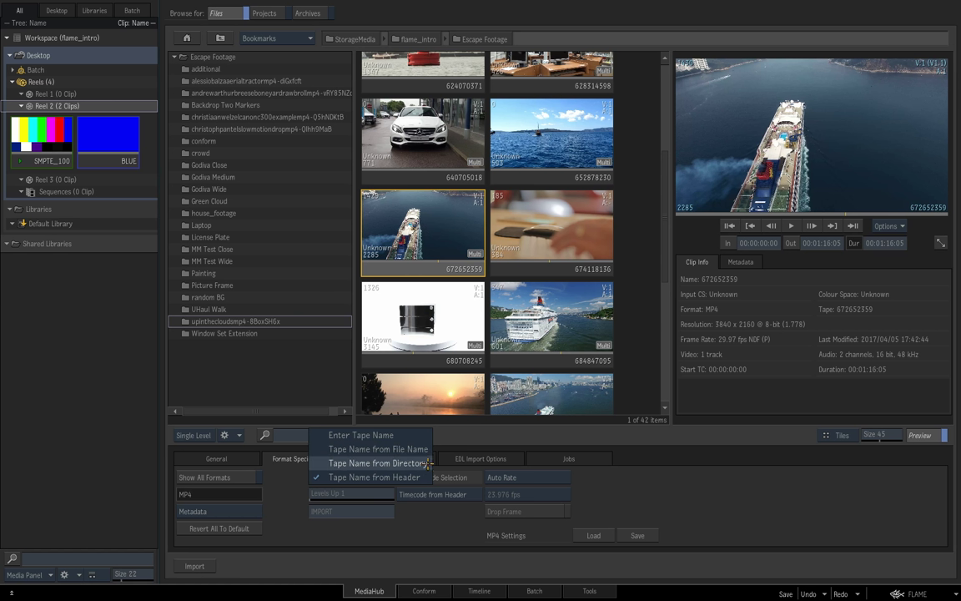
click(433, 538)
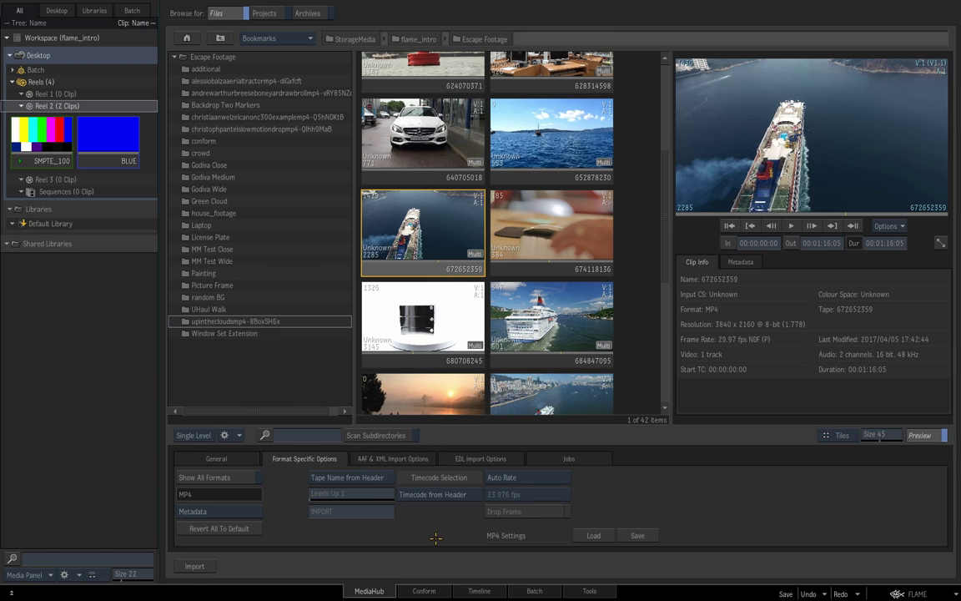
click(920, 434)
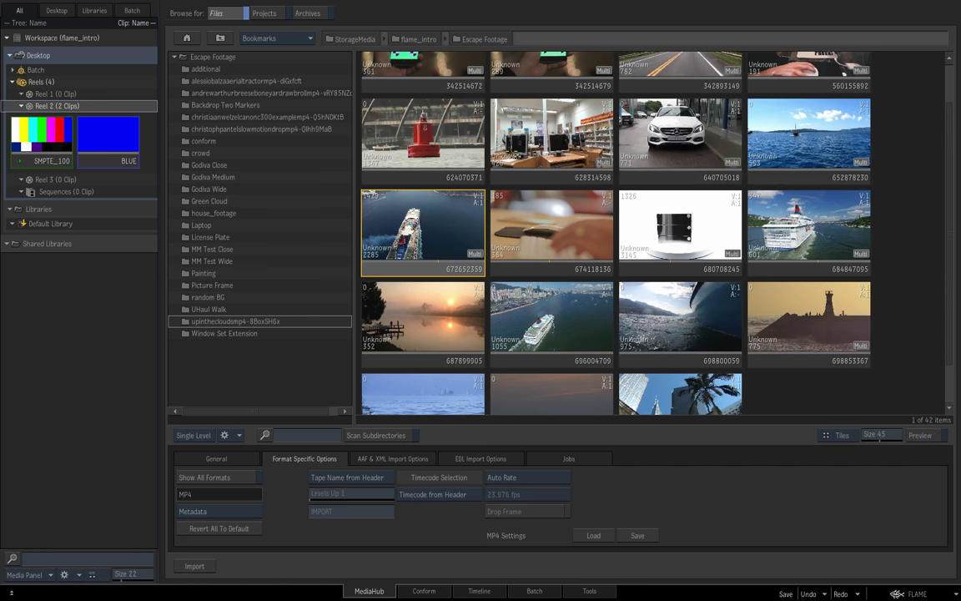
Select the ship clips 672652359, 696004709 and 684847095 together and import them into Reel 3
click(393, 130)
drag(434, 125, 712, 321)
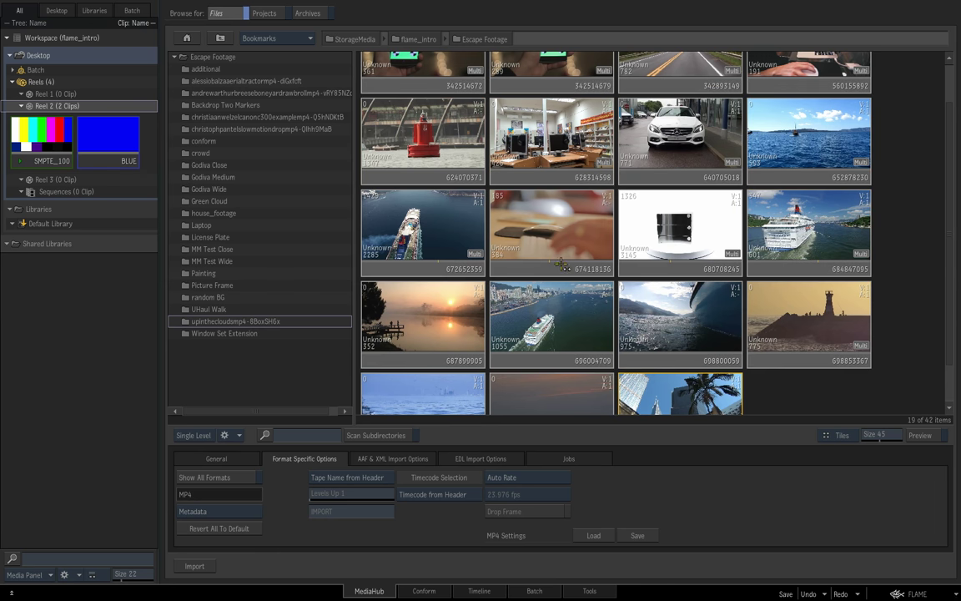
click(458, 244)
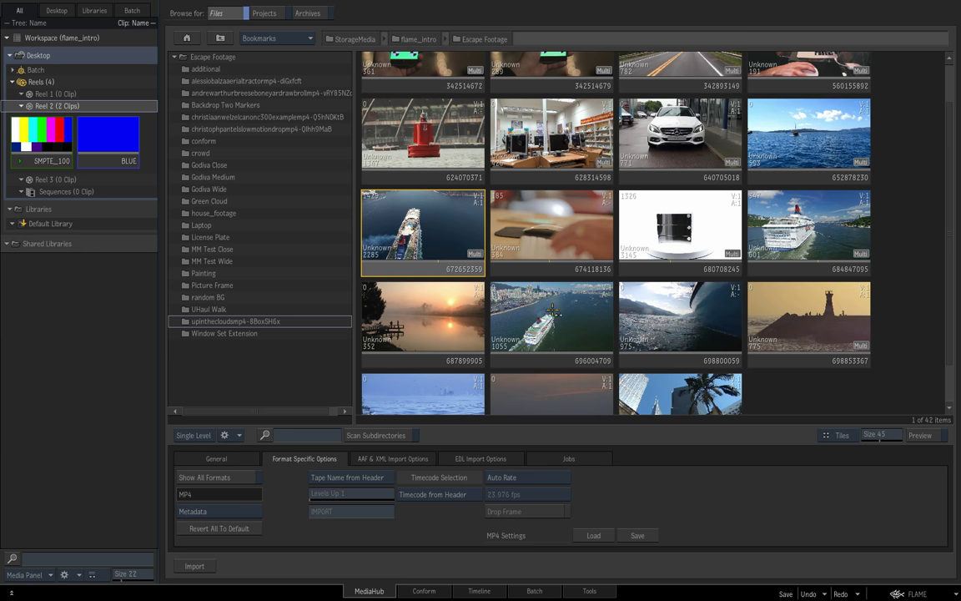
ctrl+click(579, 324)
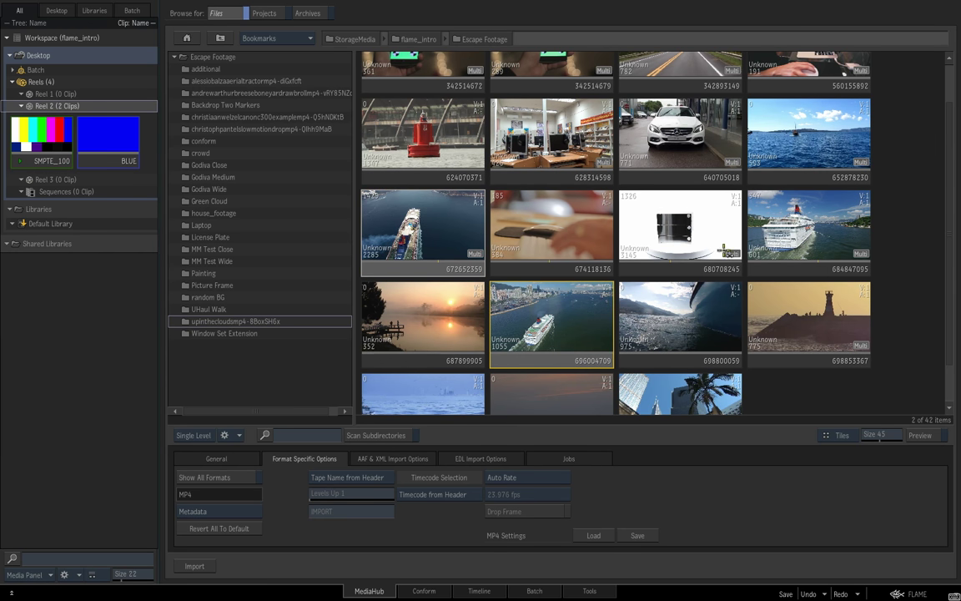
ctrl+click(782, 219)
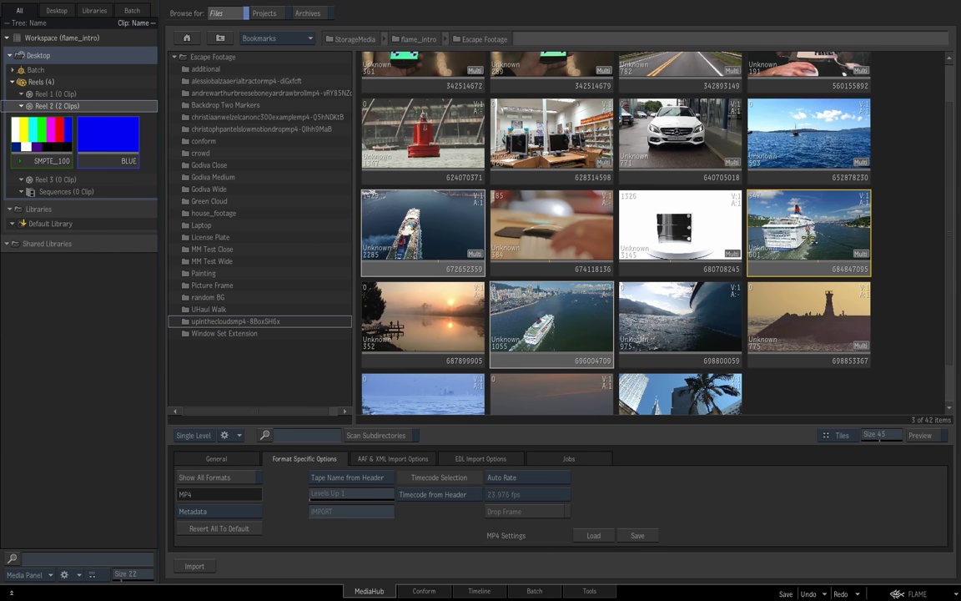
drag(815, 237, 102, 179)
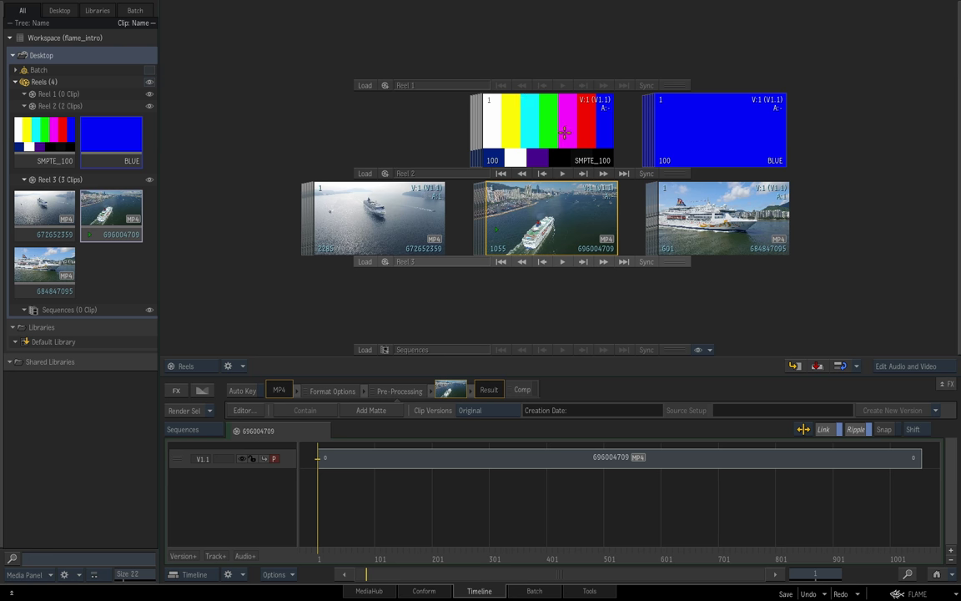
Select the SMPTE_100 clip, look over its contextual commands, and check it in the Player before returning to the Reels view
click(487, 122)
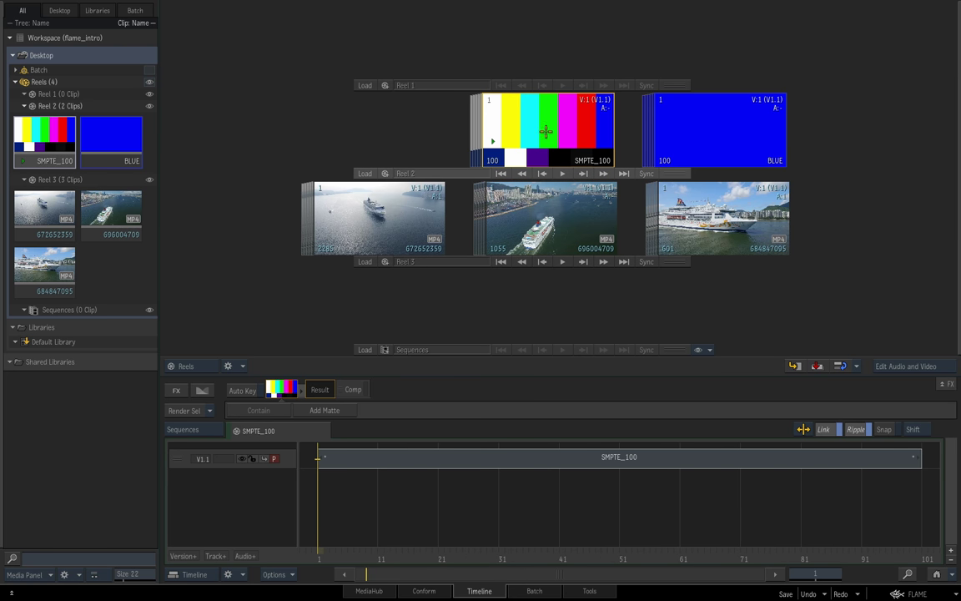
right_click(545, 131)
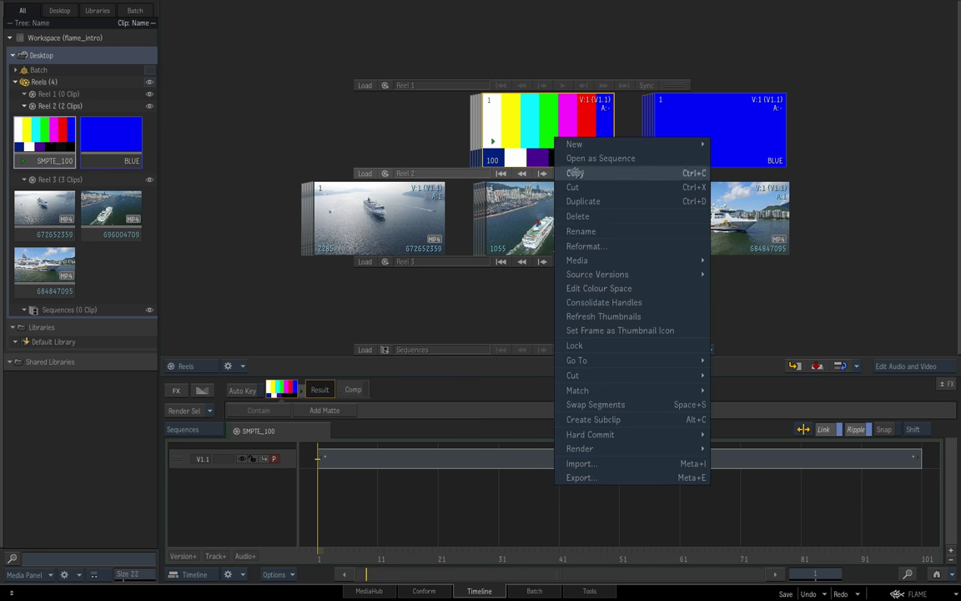
click(847, 187)
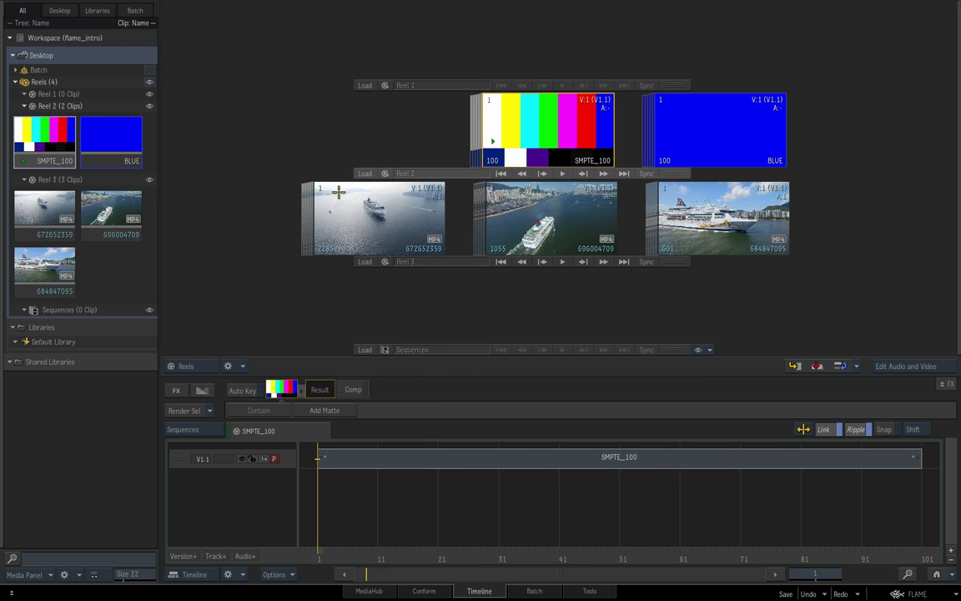
key(grave)
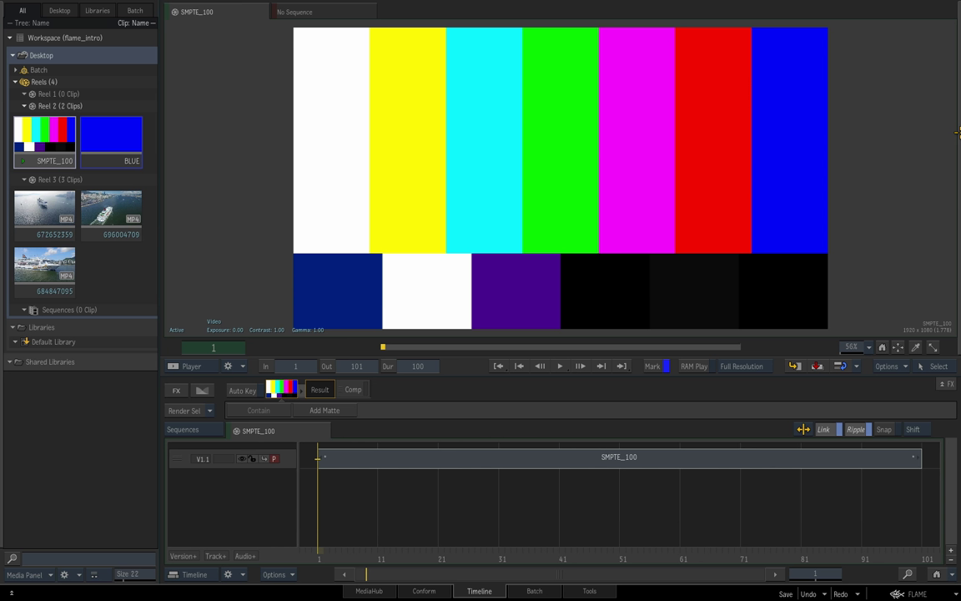
key(grave)
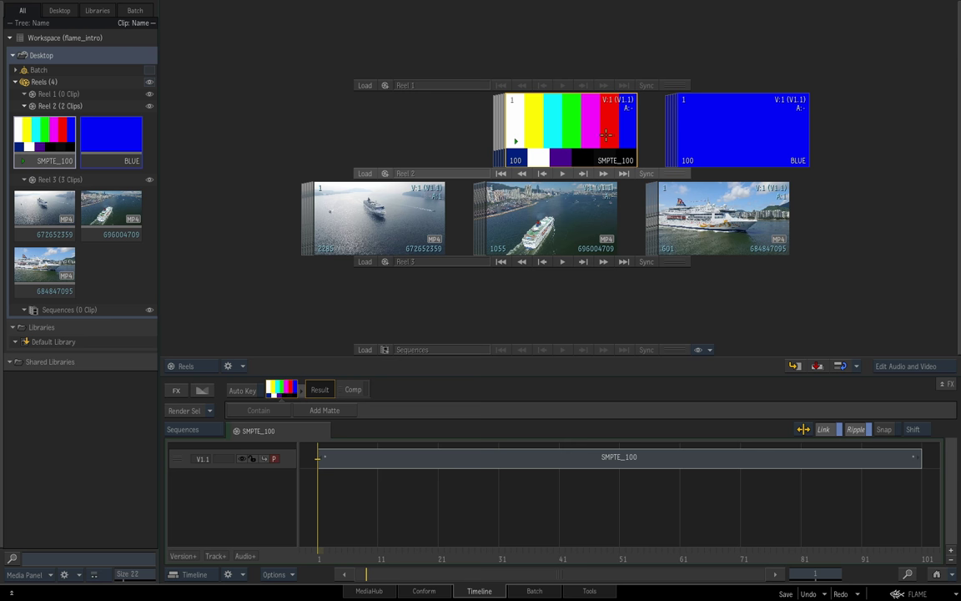
Slide the Reel 2 clips along, try deleting SMPTE_100 and BLUE from the Reels view, and undo both deletions
drag(604, 131, 590, 135)
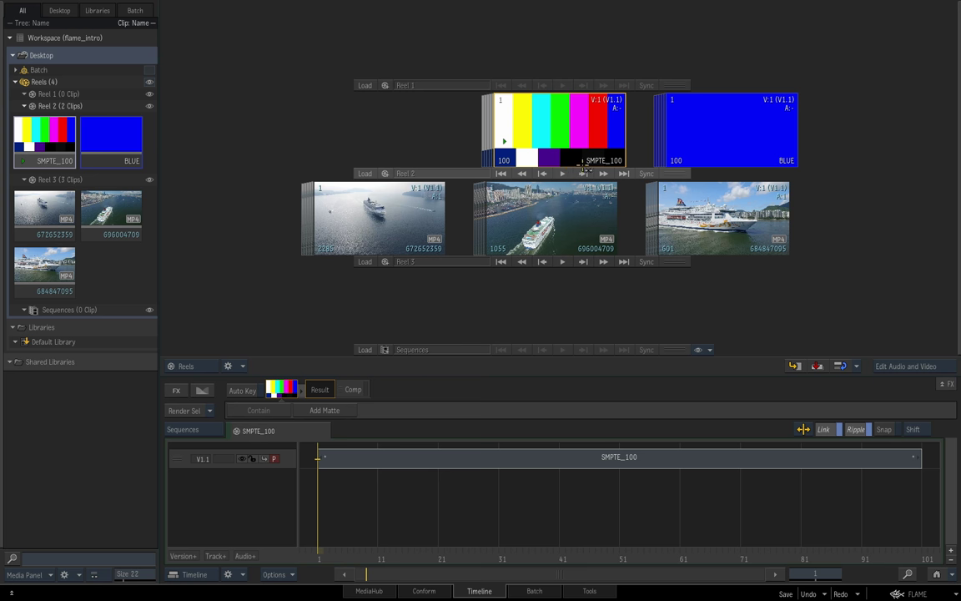
drag(561, 134, 519, 598)
drag(708, 124, 555, 597)
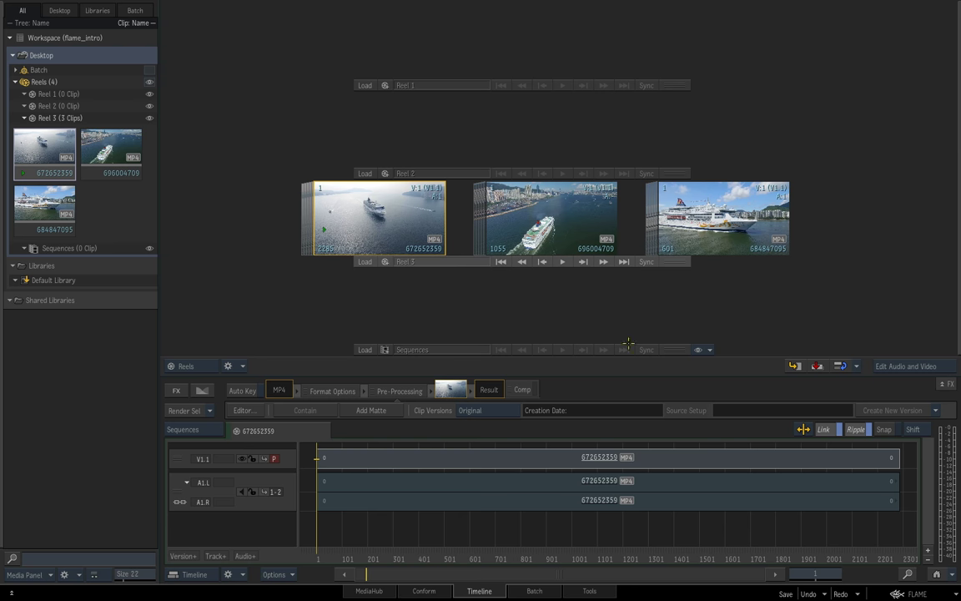
click(809, 594)
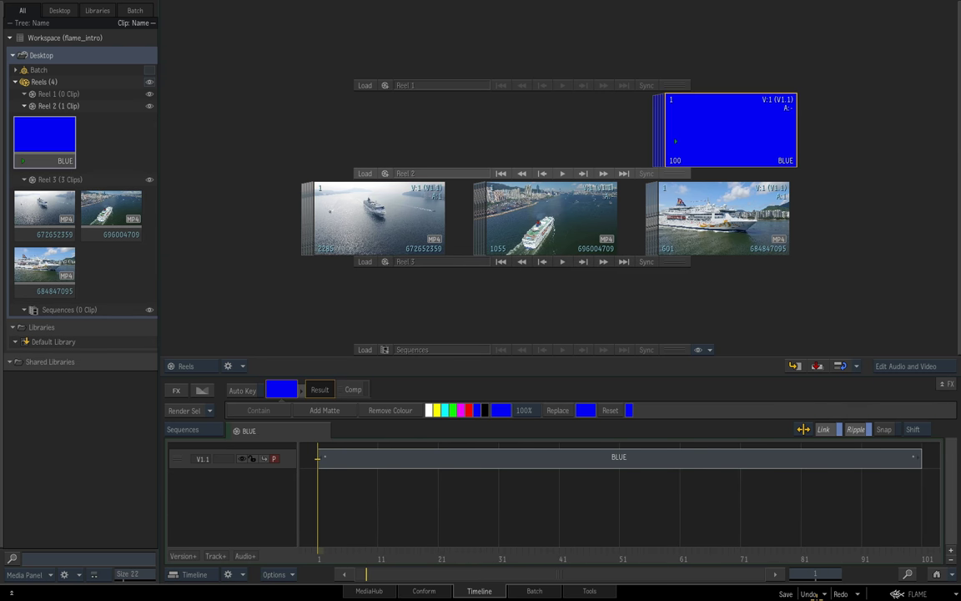
click(809, 594)
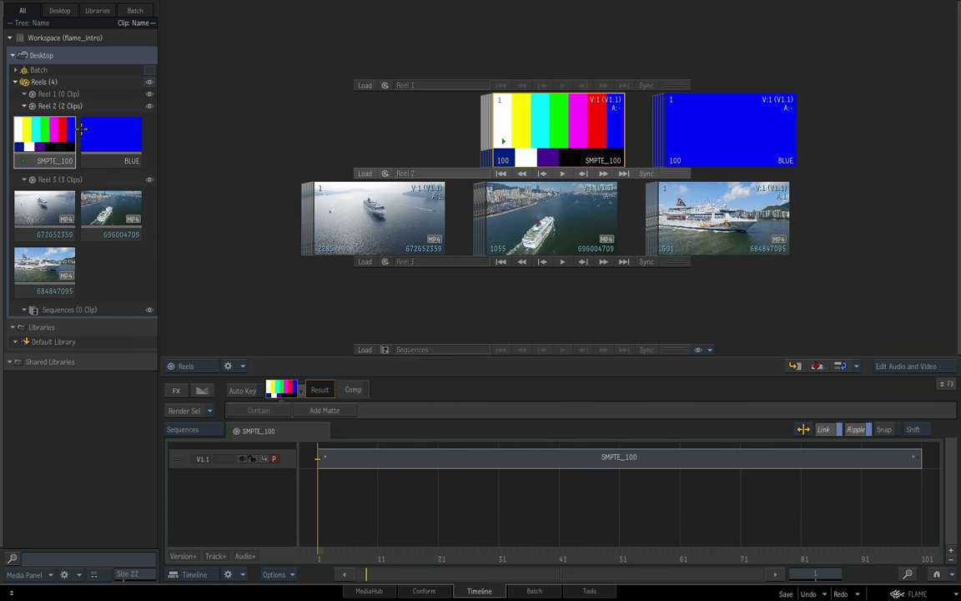
Try deleting SMPTE_100 and BLUE from Reel 2 in the media list, and undo both deletions
drag(46, 127, 83, 344)
drag(50, 133, 23, 597)
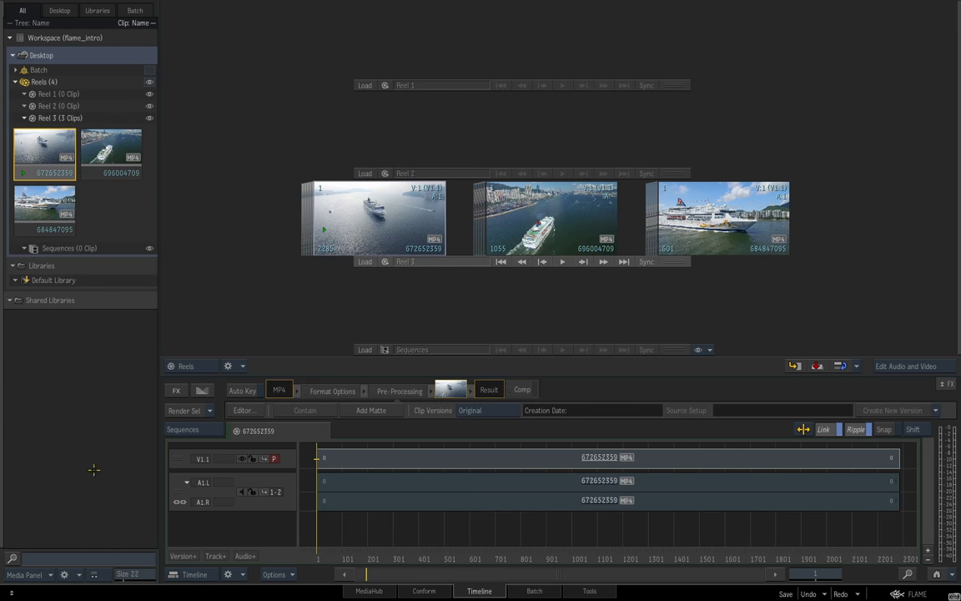
key(ctrl+z)
key(ctrl+z)
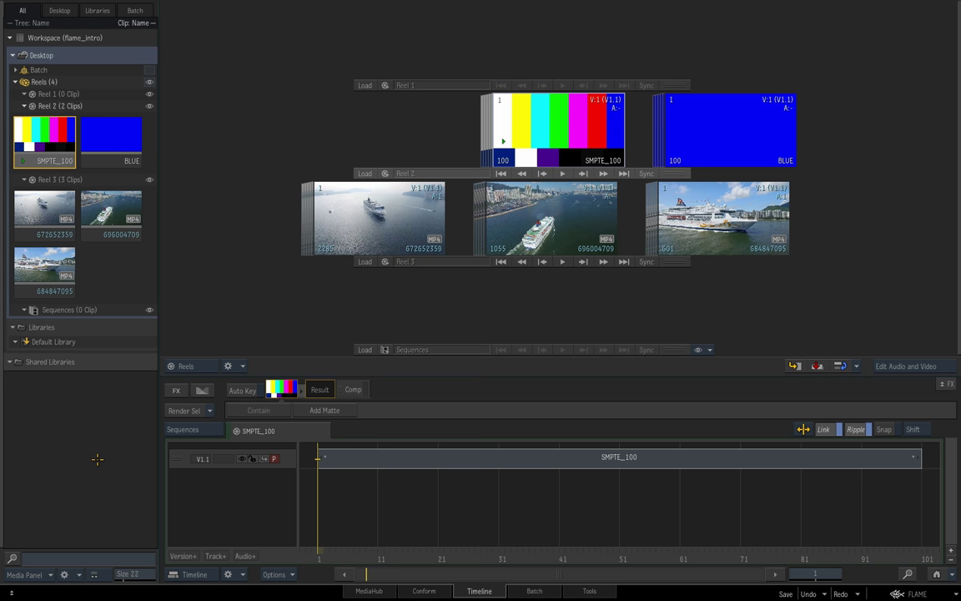
Delete the SMPTE_100 and BLUE clips from Reel 2 and move clip 696004709 from Reel 3 into it
drag(509, 125, 518, 597)
drag(701, 133, 584, 588)
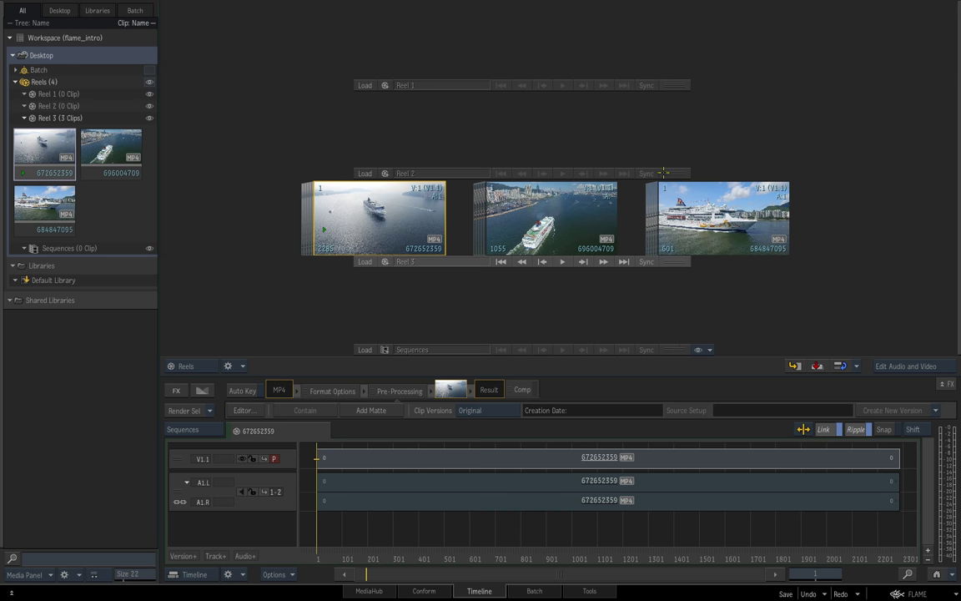
drag(568, 236, 550, 130)
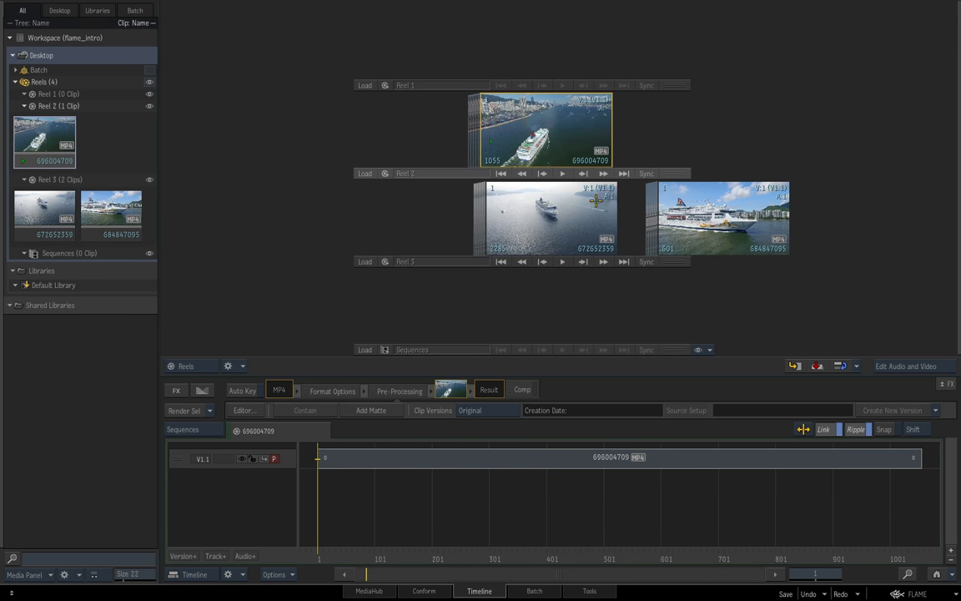
Scrub clip 696004709 to about frame 302 and back to frame 1, and look over its contextual commands
drag(502, 140, 562, 215)
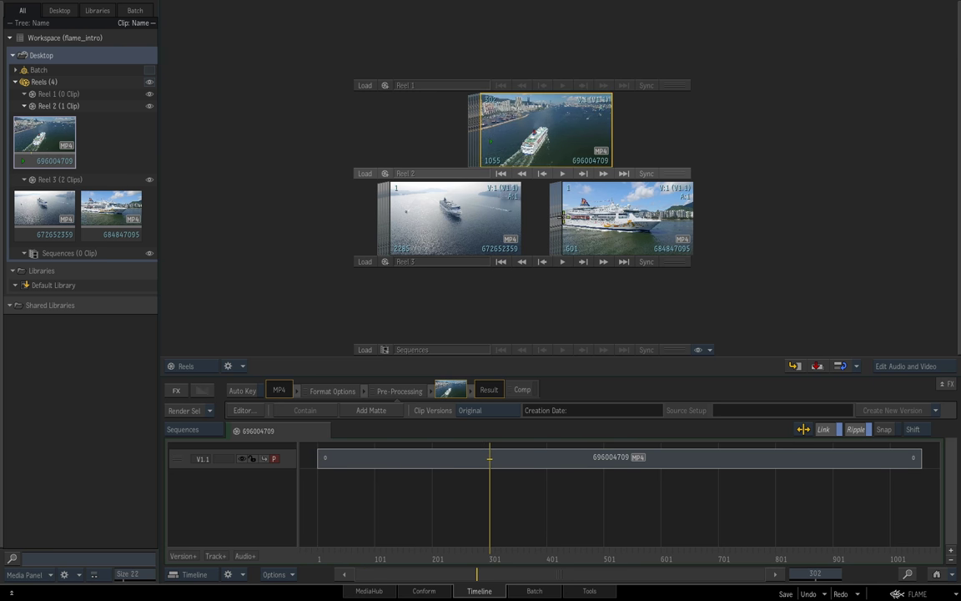
mouse_move(525, 555)
mouse_down()
mouse_move(607, 555)
mouse_move(317, 553)
mouse_up()
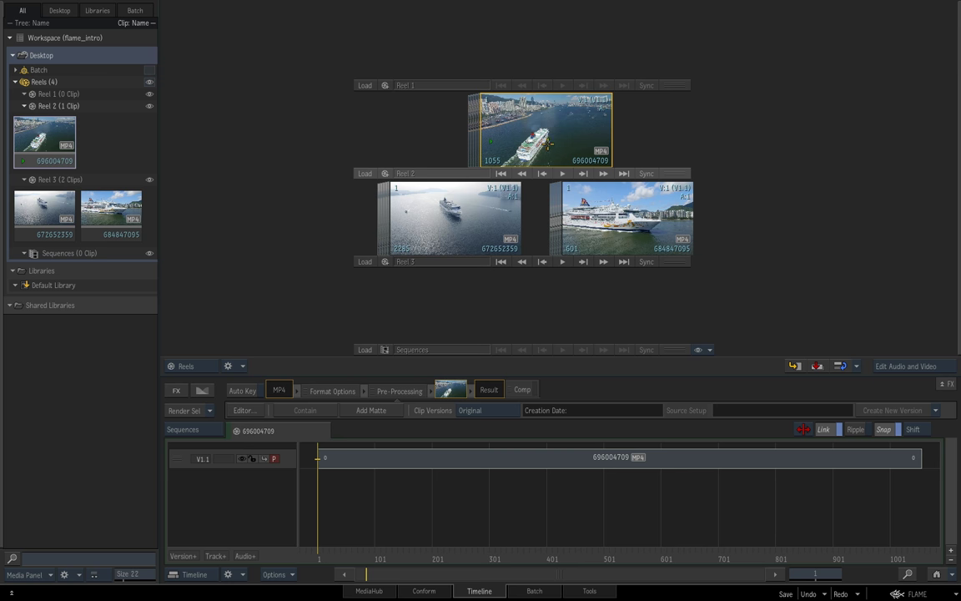
right_click(553, 140)
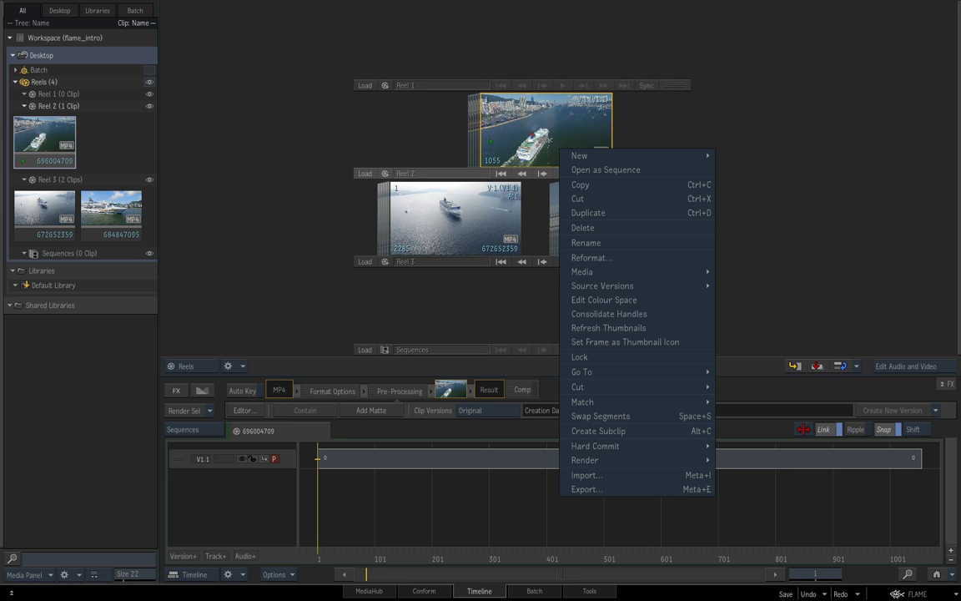
click(673, 39)
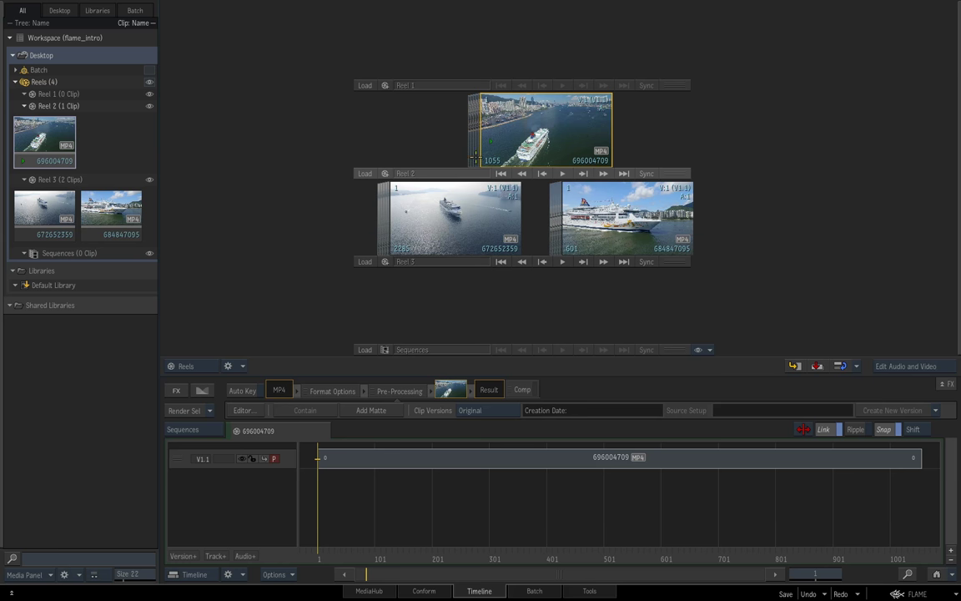
Scrub clip 696004709 to frame 168, expand it into individual frames on Reel 2, and browse on to about frame 397
drag(473, 159, 586, 81)
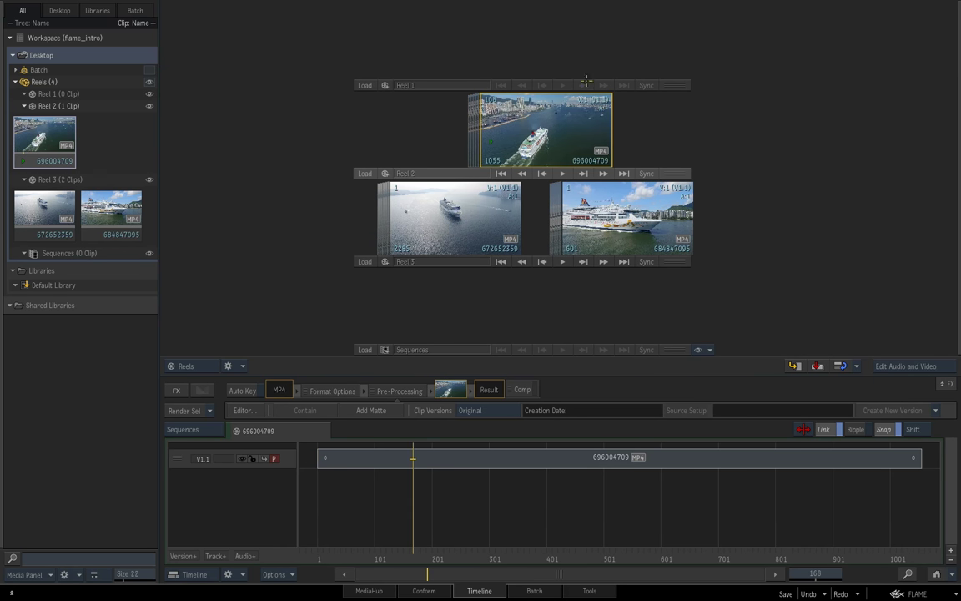
click(544, 144)
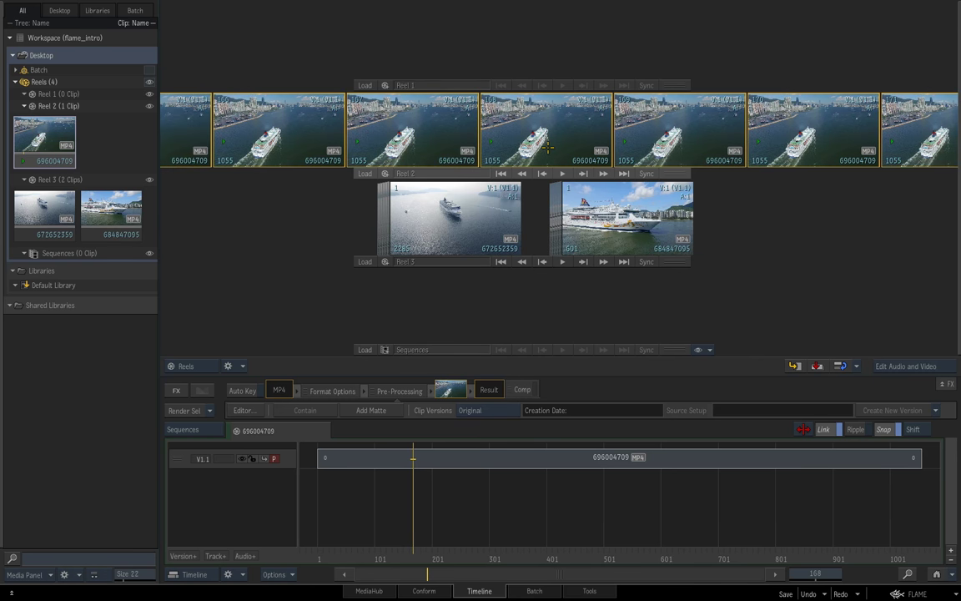
mouse_move(527, 167)
mouse_down()
mouse_move(589, 161)
mouse_move(496, 165)
mouse_move(516, 166)
mouse_up()
drag(422, 559, 541, 190)
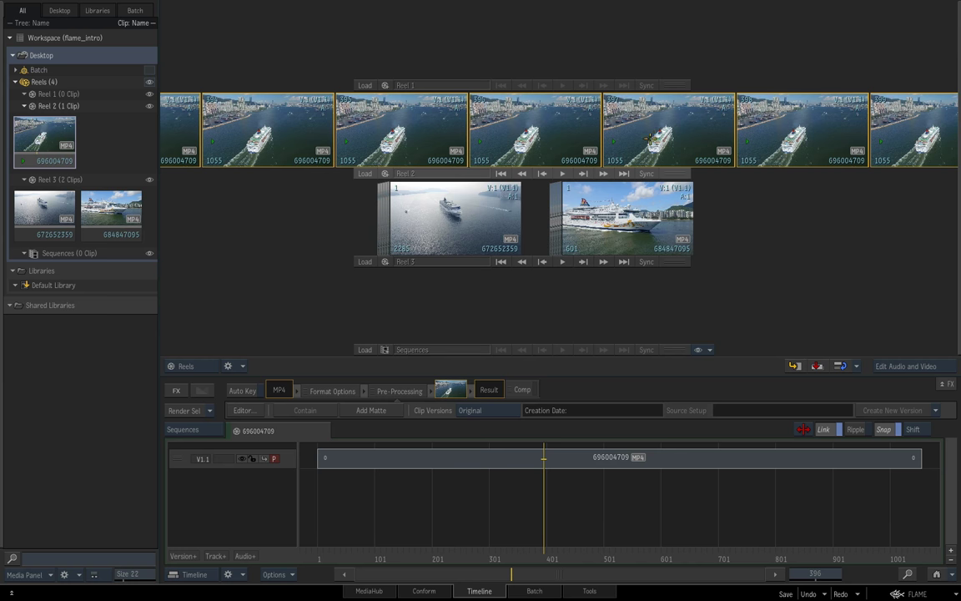
scroll(599, 125, down, 1)
scroll(584, 127, down, 1)
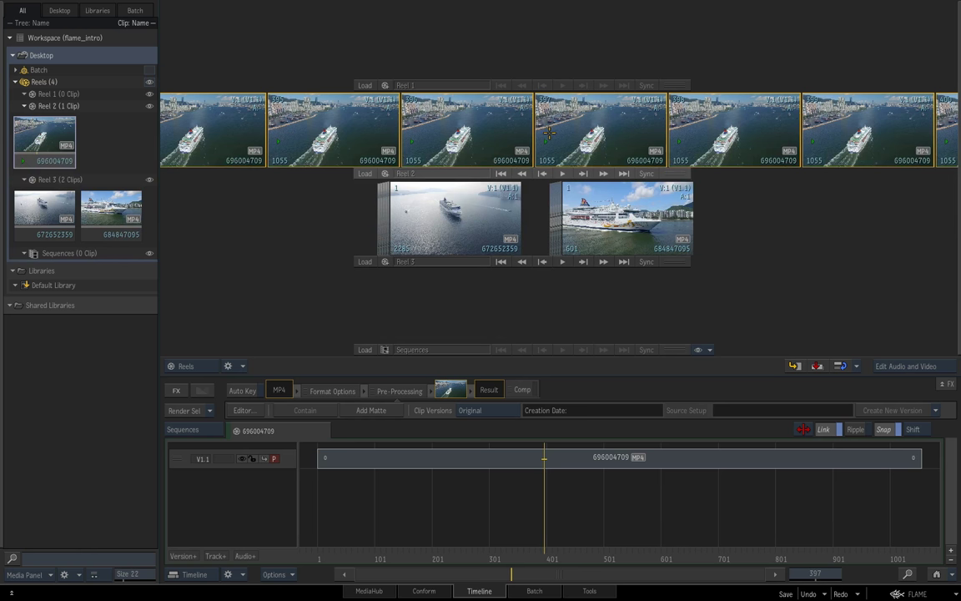
Split clip 696004709 on Reel 2 after frame 396, and separate the next single frame into its own clip
drag(494, 116, 659, 132)
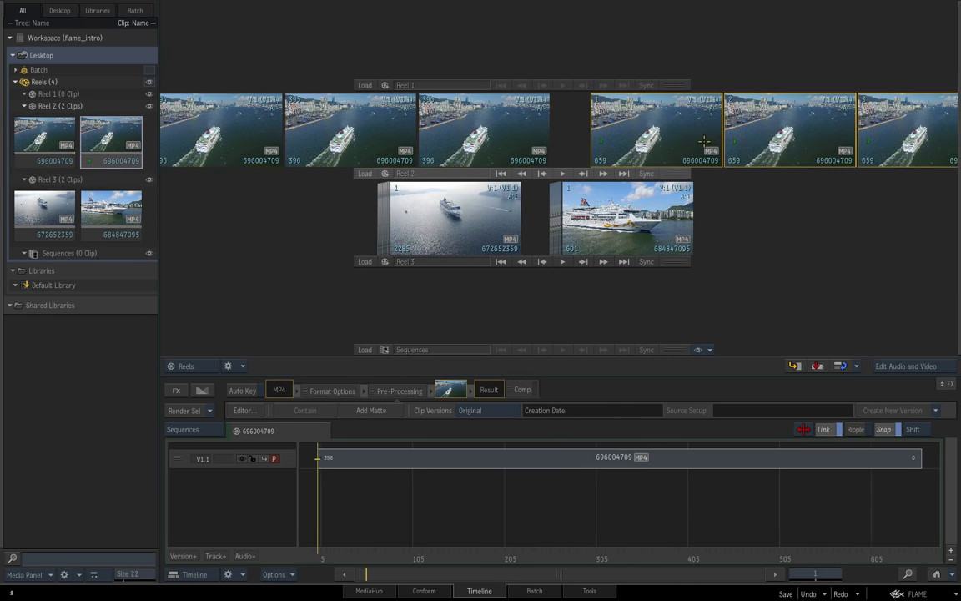
drag(586, 115, 651, 123)
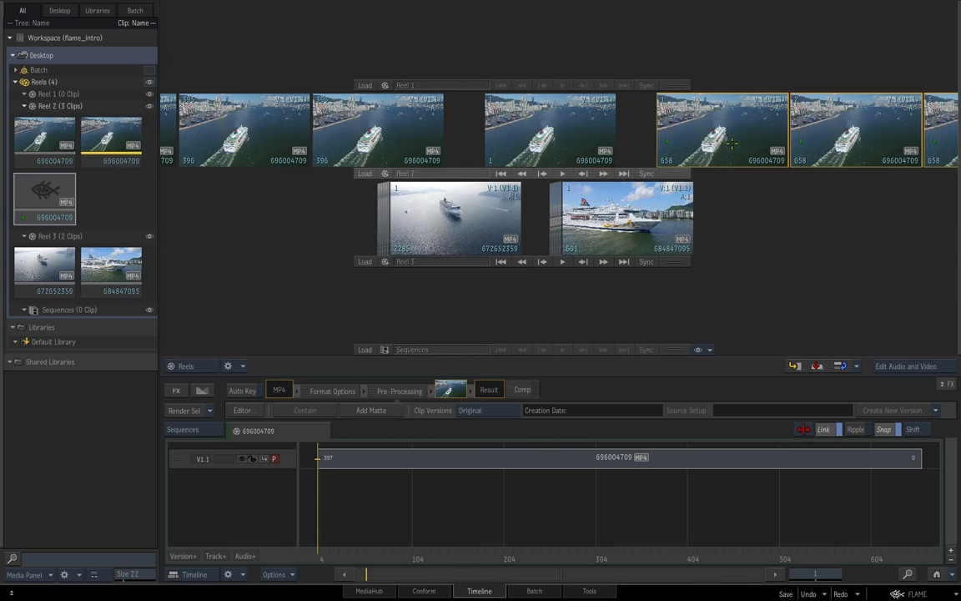
click(374, 131)
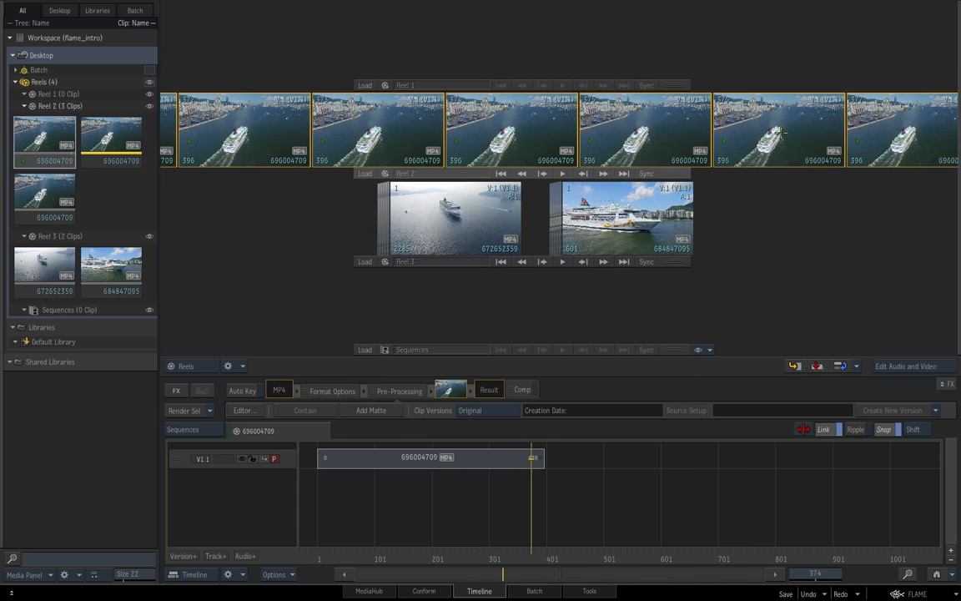
scroll(526, 140, down, 2)
scroll(533, 136, up, 3)
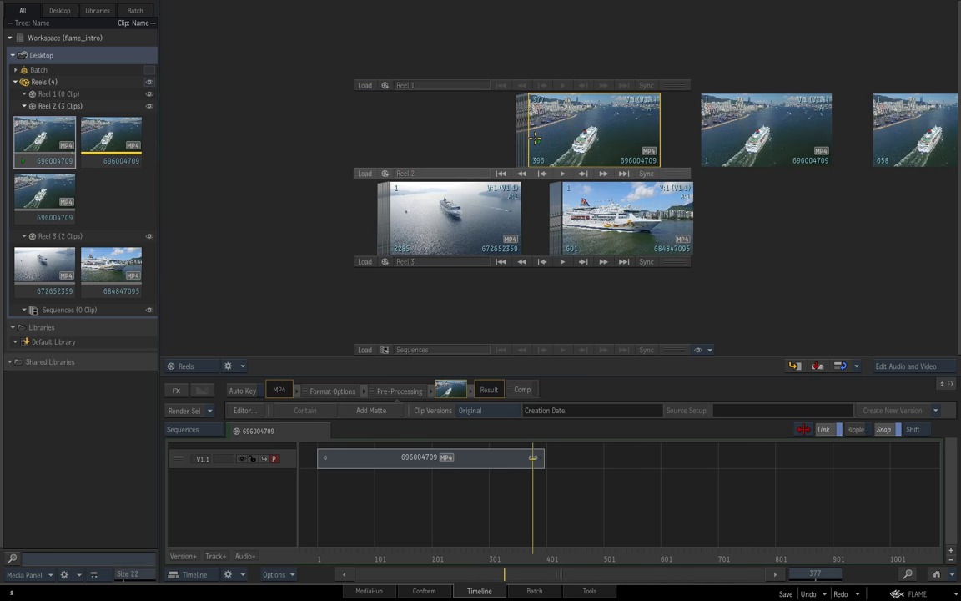
scroll(815, 124, down, 5)
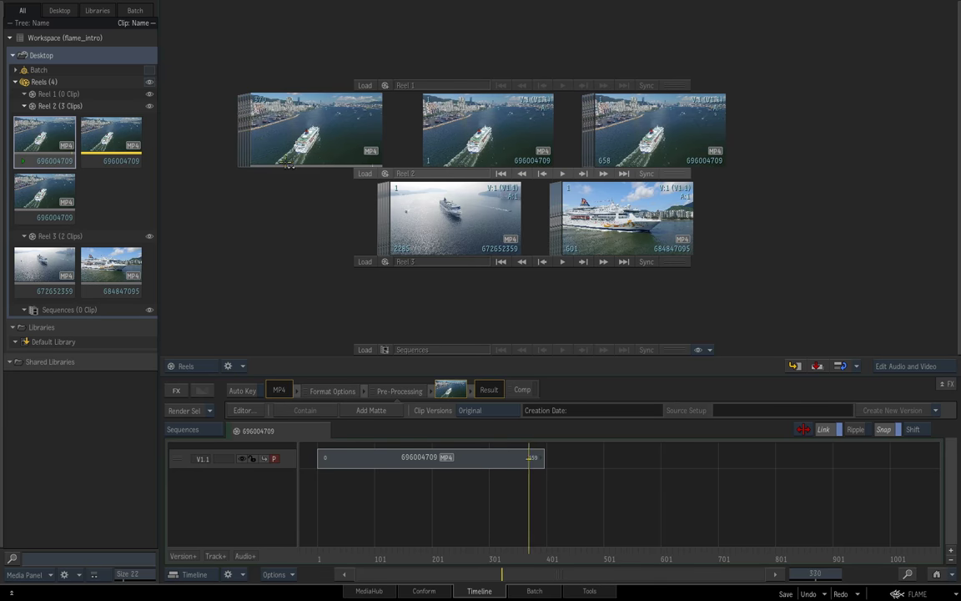
Select each of the three split pieces on Reel 2 in turn to compare their lengths and timelines
click(448, 133)
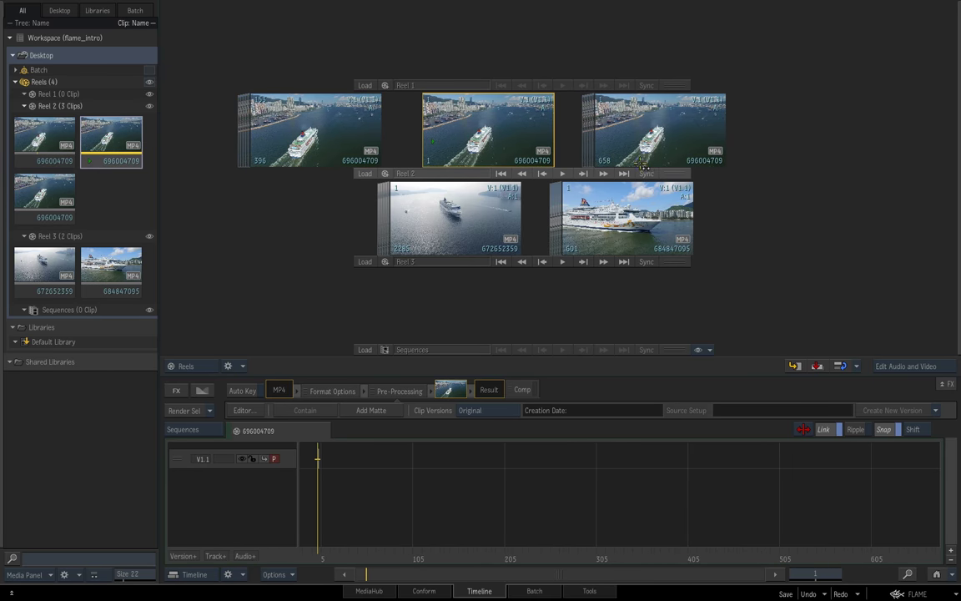
click(584, 133)
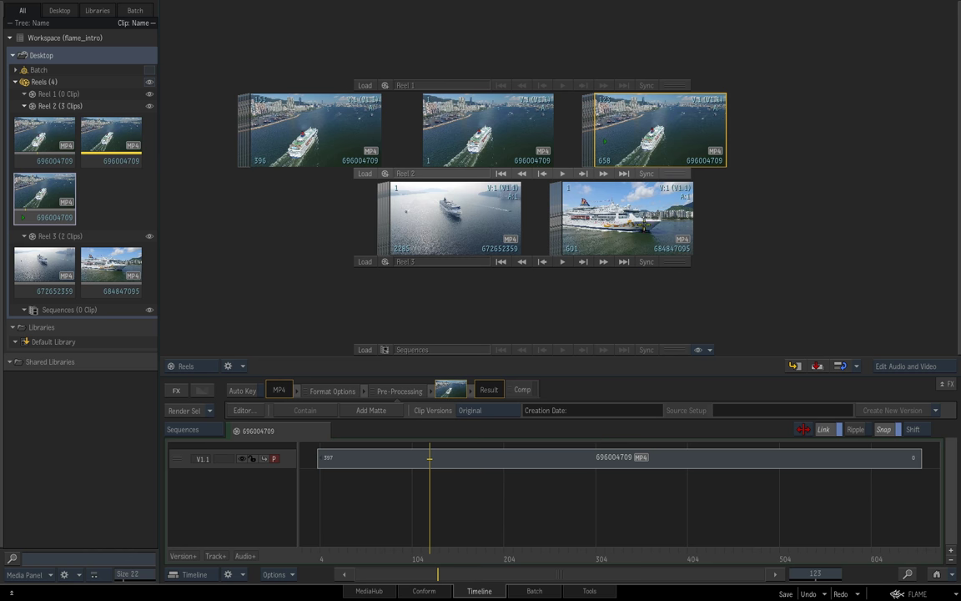
click(484, 126)
click(308, 115)
click(431, 114)
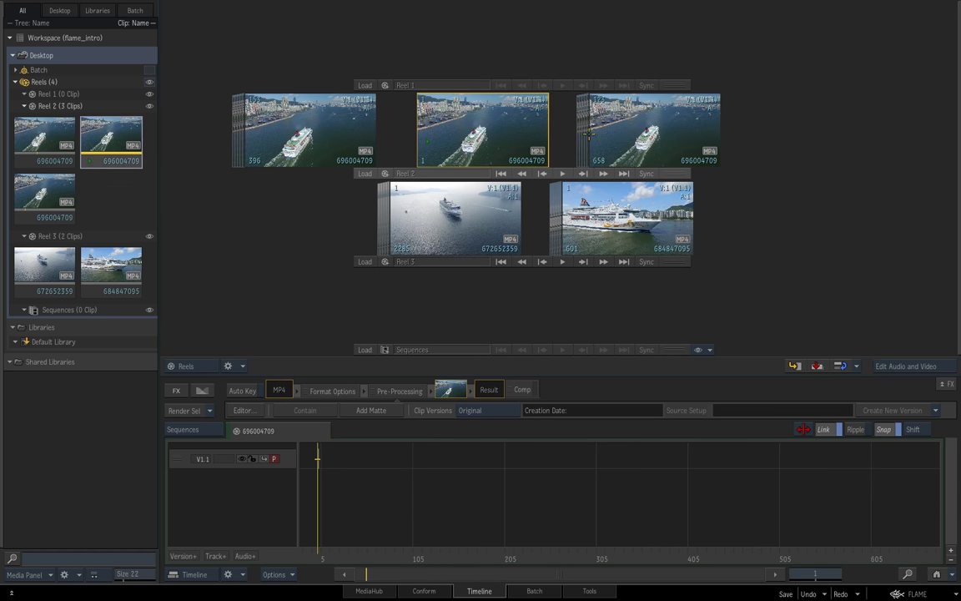
click(587, 130)
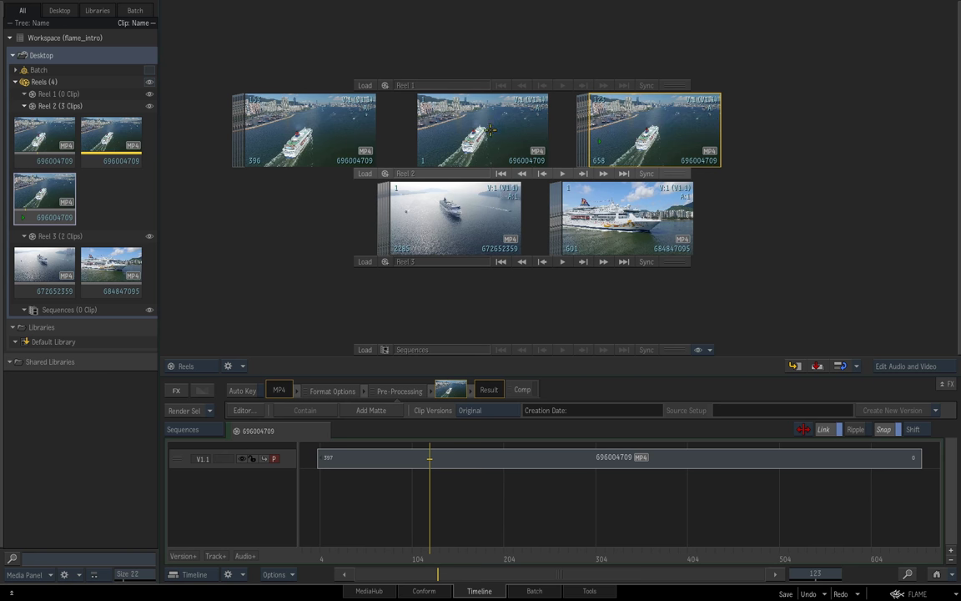
Expand the pieces into individual frames and splice the single frame and the remaining piece back onto the first piece
scroll(696, 135, up, 1)
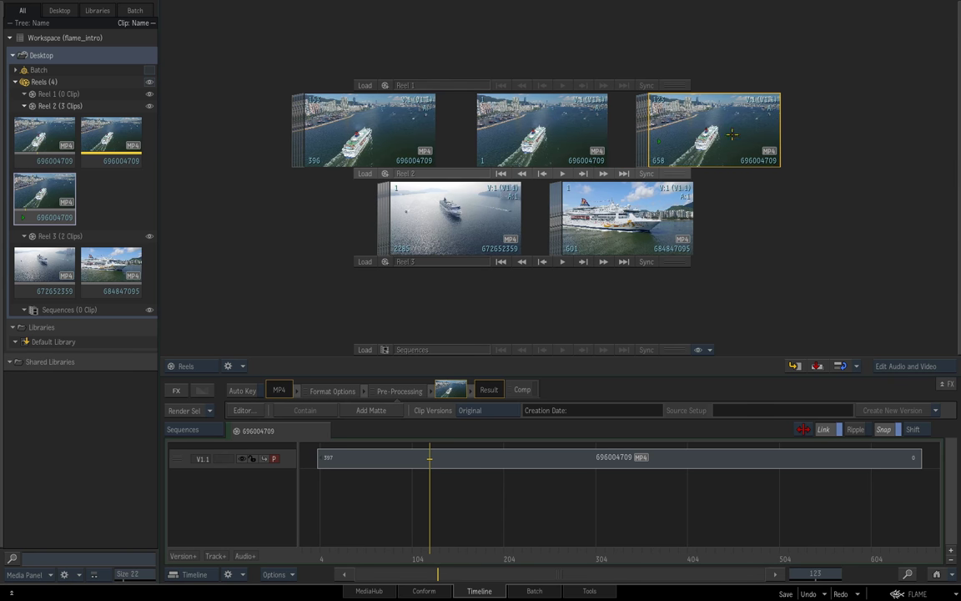
key(ctrl+c)
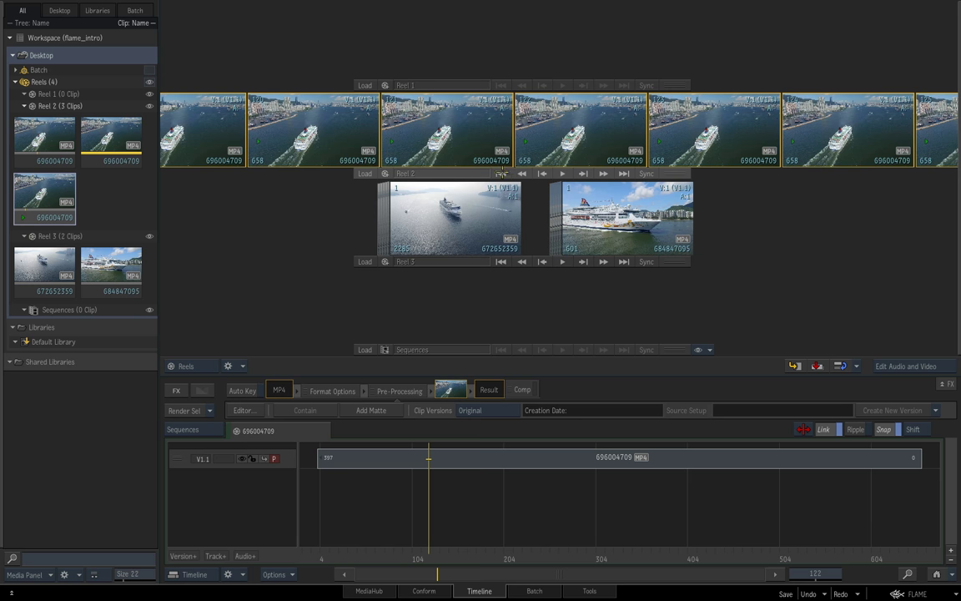
click(500, 173)
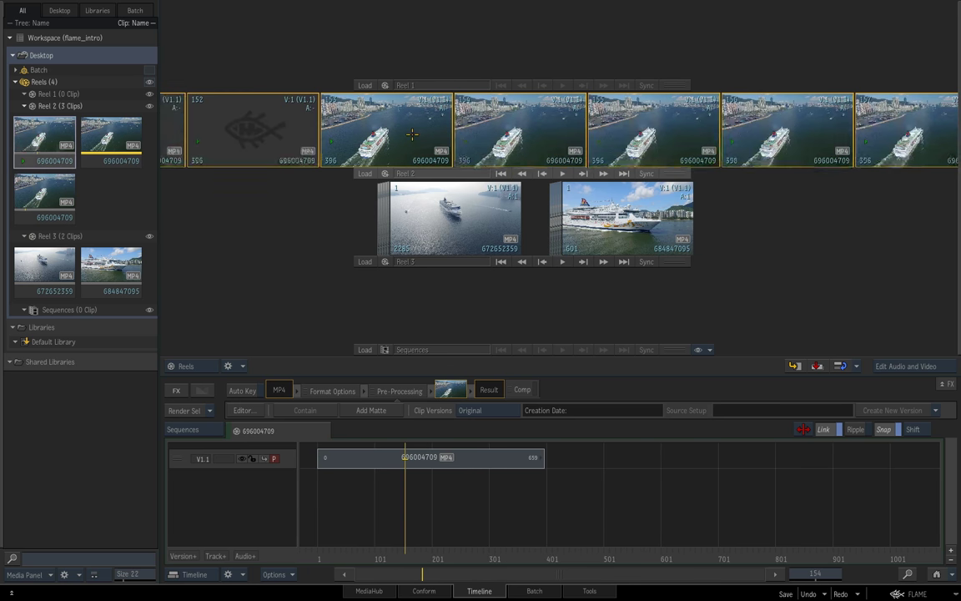
click(623, 172)
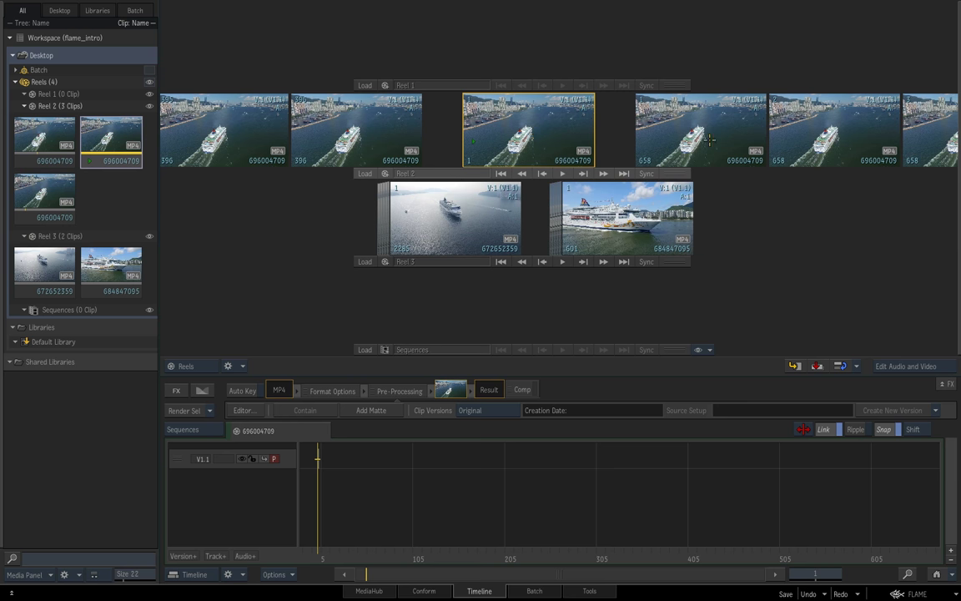
drag(494, 117, 380, 118)
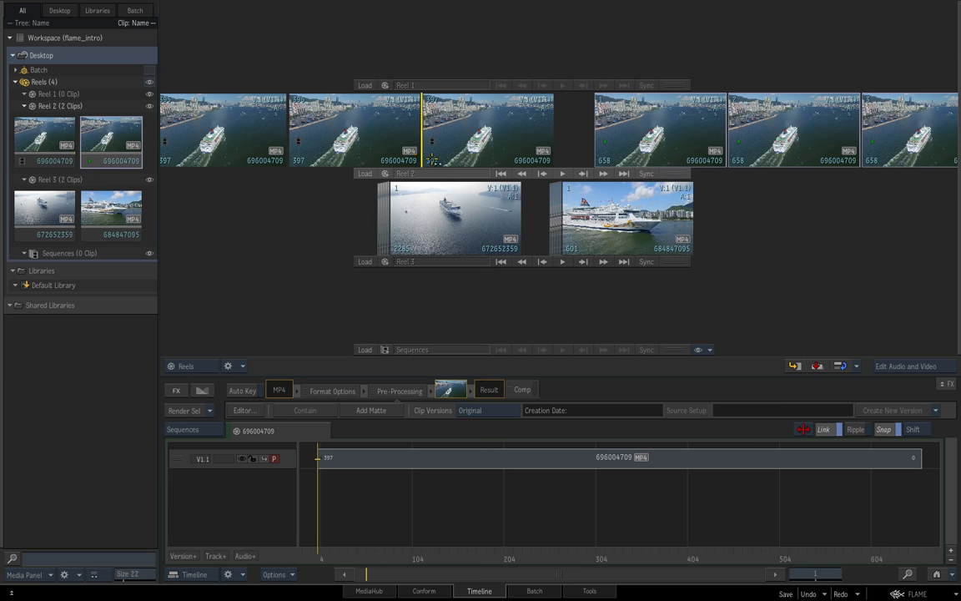
mouse_move(667, 132)
mouse_down()
mouse_move(750, 149)
mouse_move(687, 111)
mouse_move(696, 119)
mouse_move(645, 154)
mouse_move(584, 124)
mouse_move(554, 126)
mouse_up()
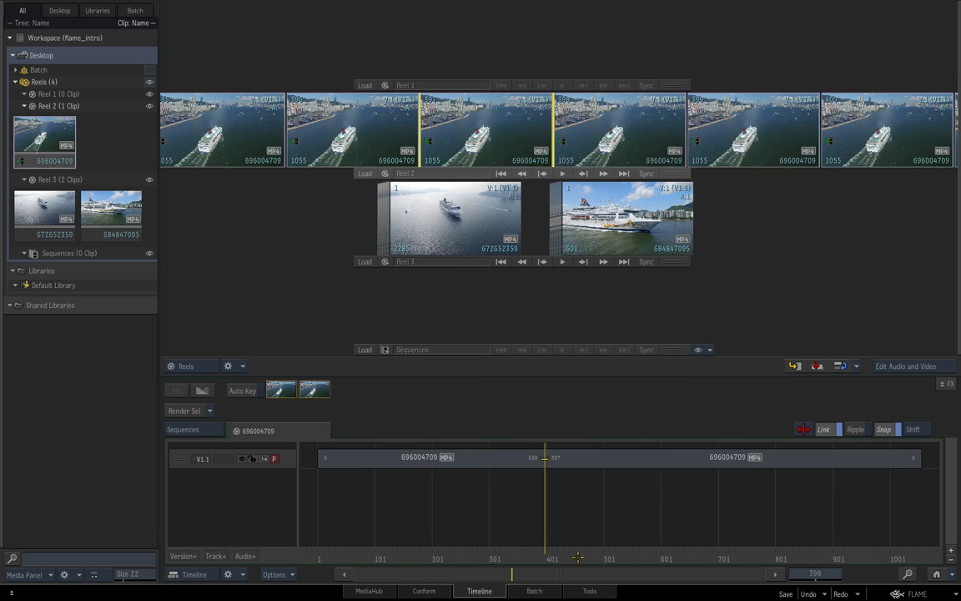
Examine the cuts around frame 397 in the timeline, and view the whole clip again at frame 310
scroll(575, 501, up, 5)
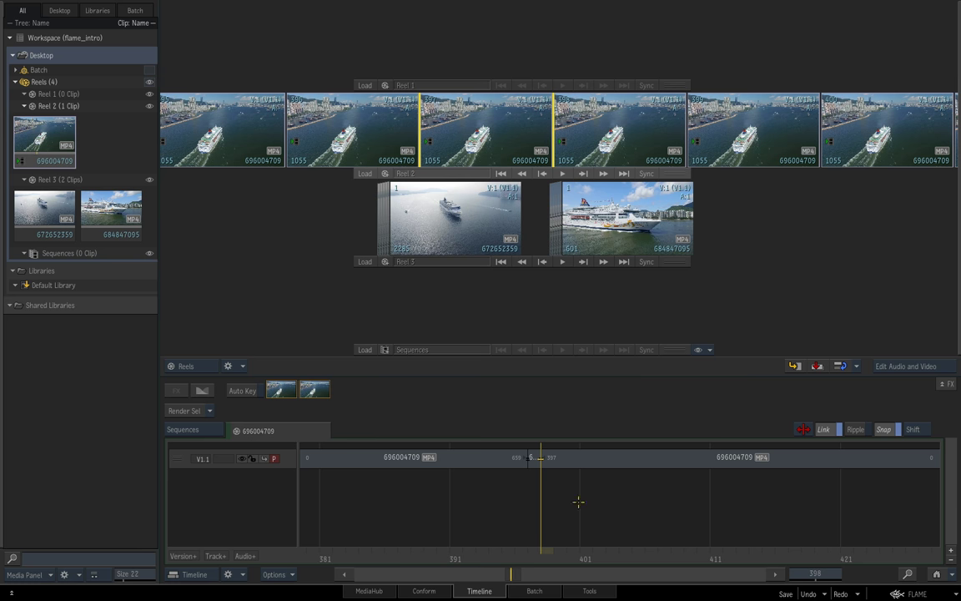
drag(514, 497, 493, 498)
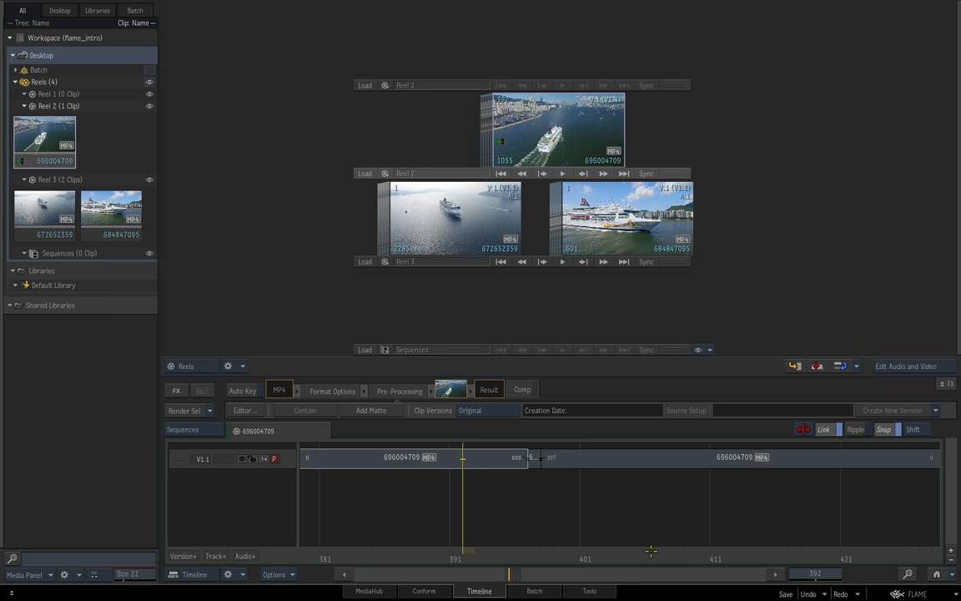
click(934, 576)
drag(547, 537, 493, 501)
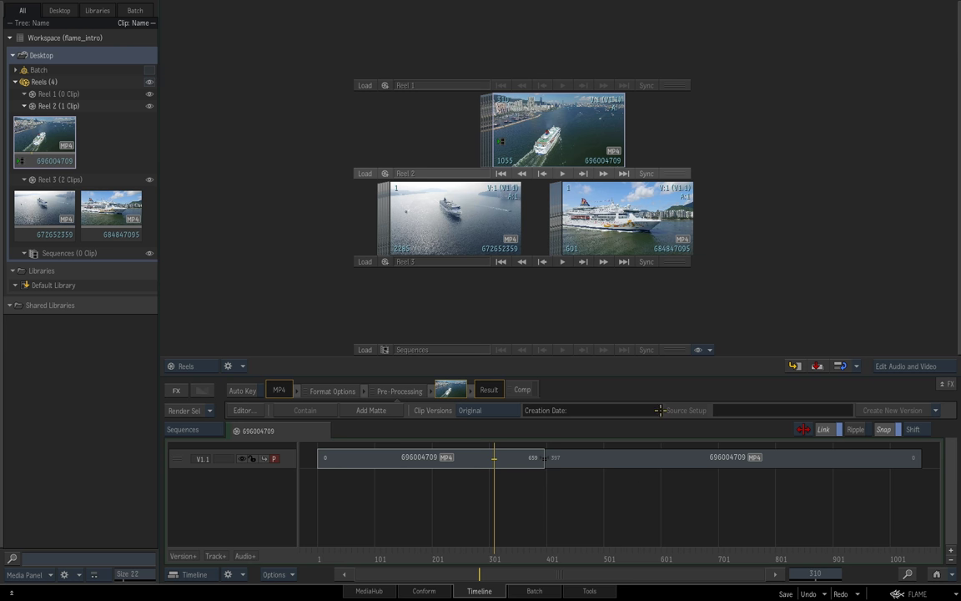
Undo the cuts in clip 696004709 and mark its in point at 237 and out point at 460, toggling Ripple on and off
click(575, 130)
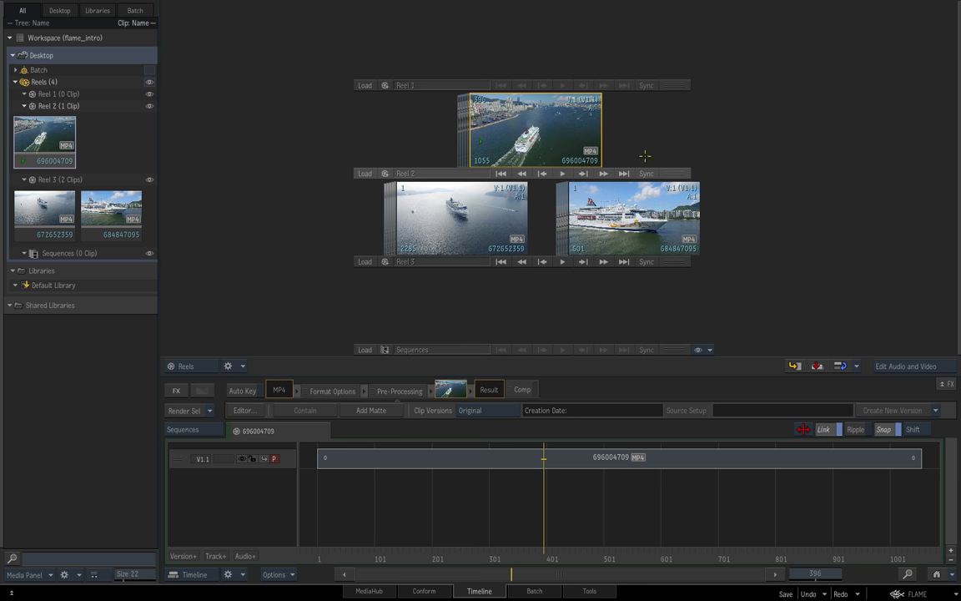
scroll(549, 201, right, 2)
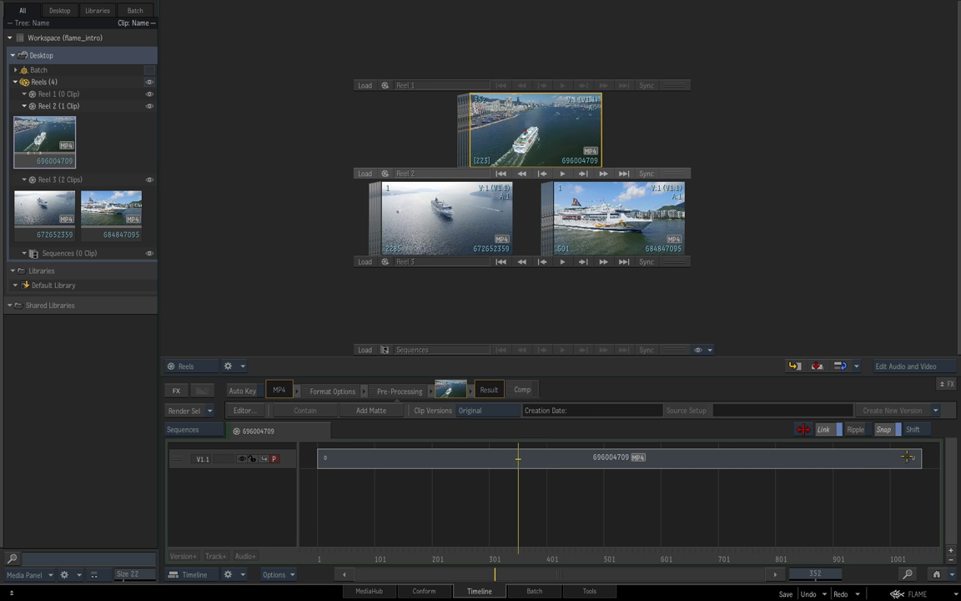
click(856, 430)
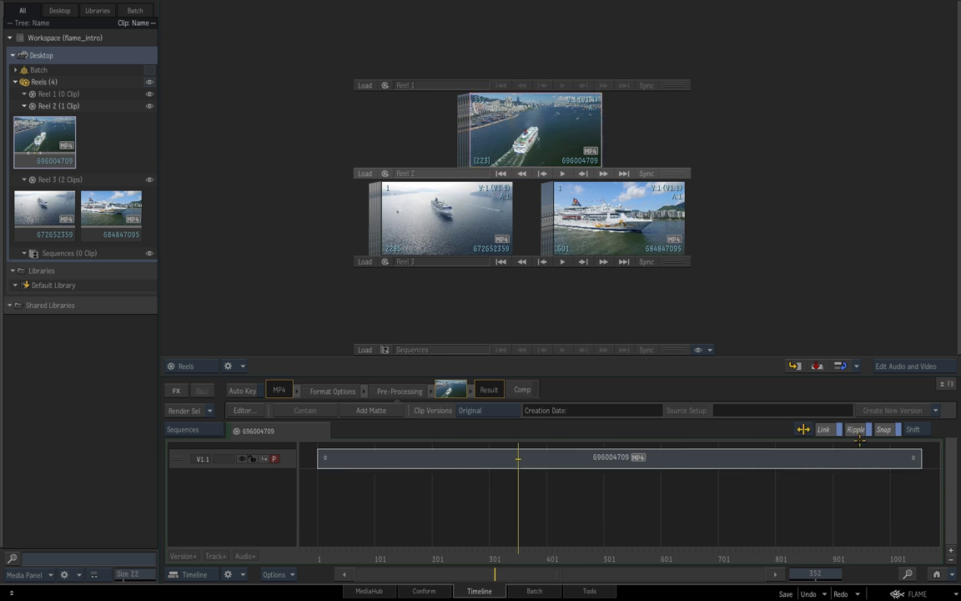
click(858, 432)
Look over the marked clip's contextual commands and place a duplicate of the clip beside the original on Reel 2
right_click(561, 120)
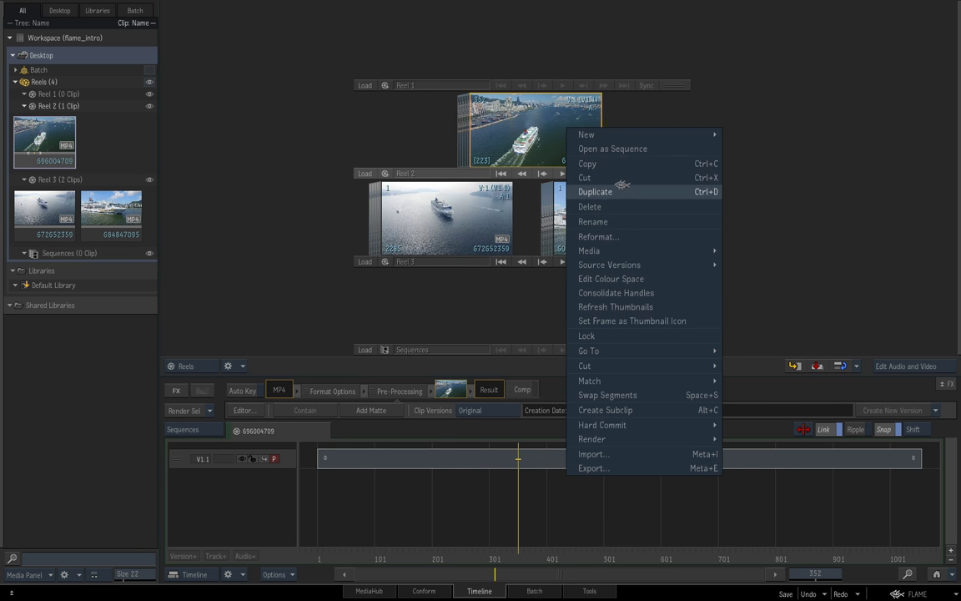
click(755, 128)
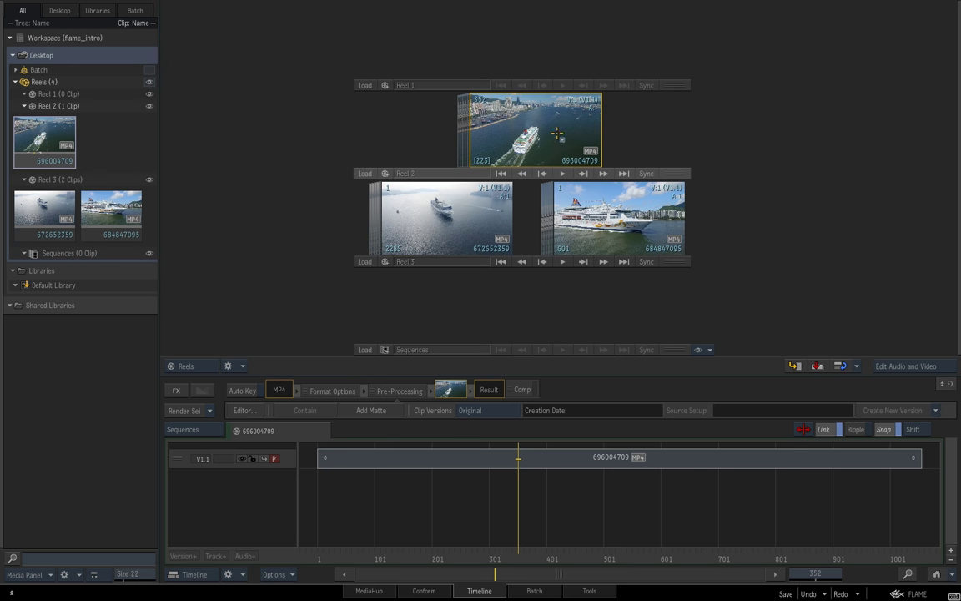
drag(554, 128, 584, 146)
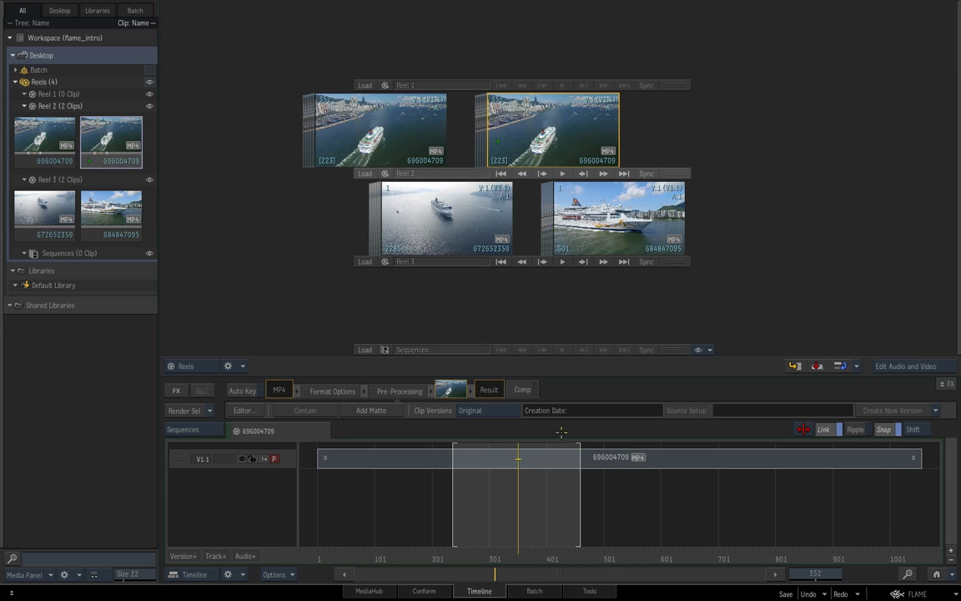
View the duplicate clip in the player, set its in point to 206 and out point to 385, and return to the reels
drag(593, 150, 507, 143)
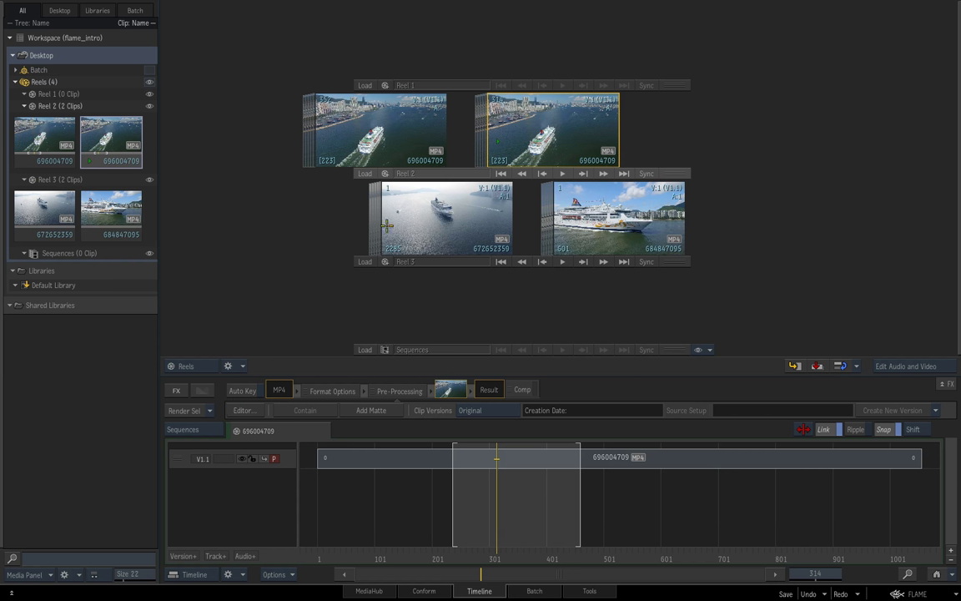
double_click(565, 139)
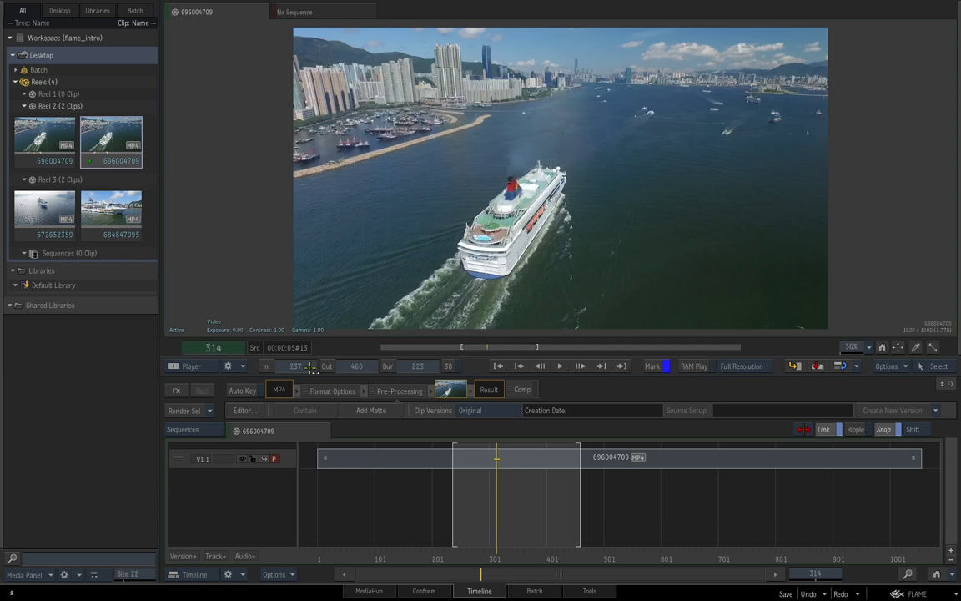
drag(484, 348, 511, 347)
click(274, 368)
click(327, 368)
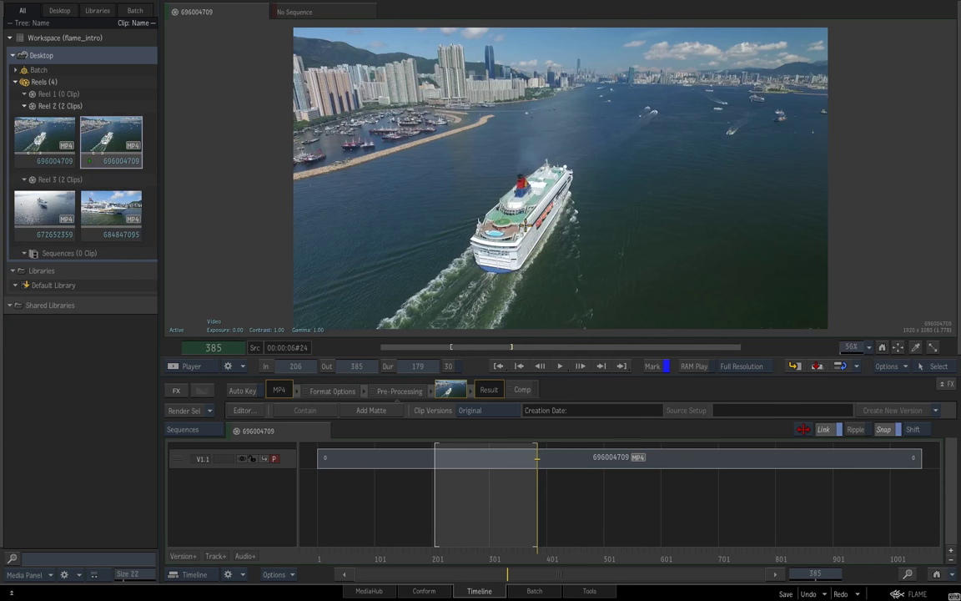
key(Escape)
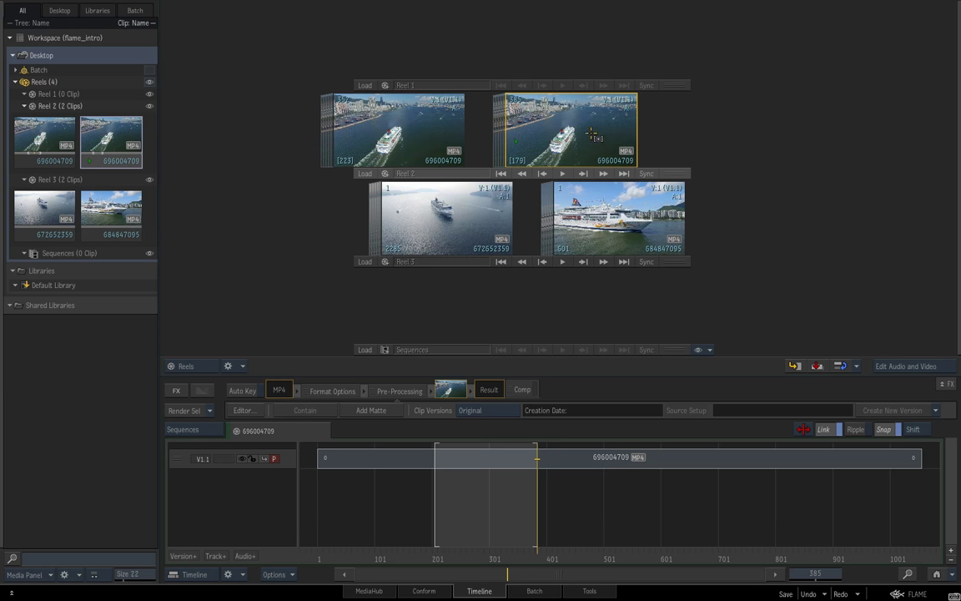
Create a subclip from the duplicate's marked range on Reel 2, and extract the subclip's frame 55 as a single-frame clip
drag(594, 131, 730, 131)
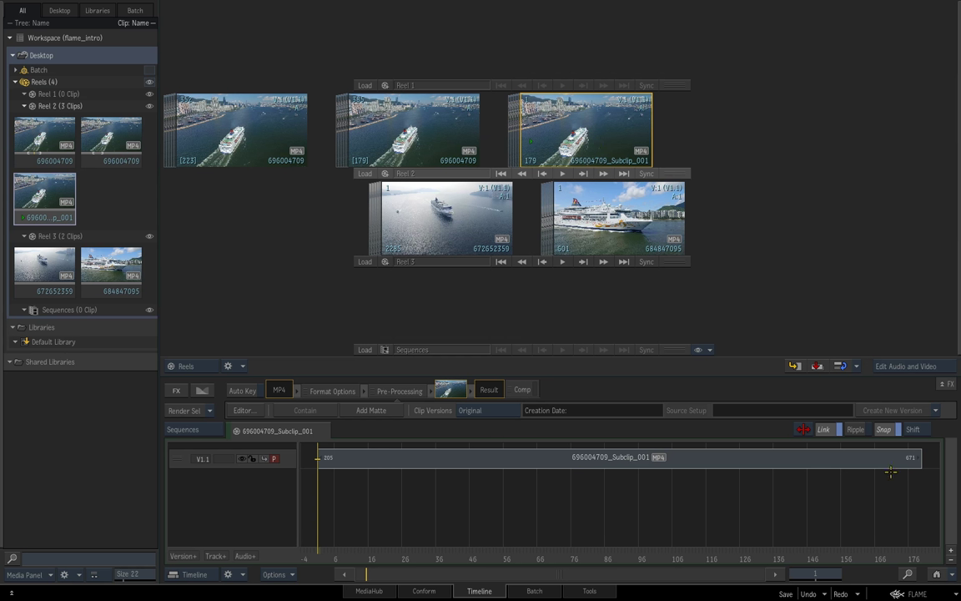
drag(529, 155, 626, 170)
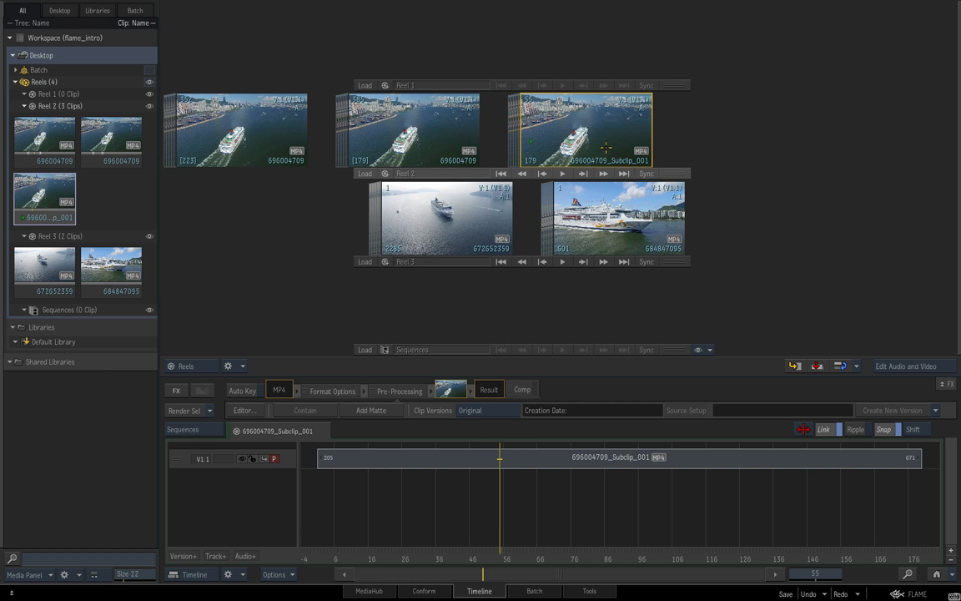
drag(607, 146, 739, 132)
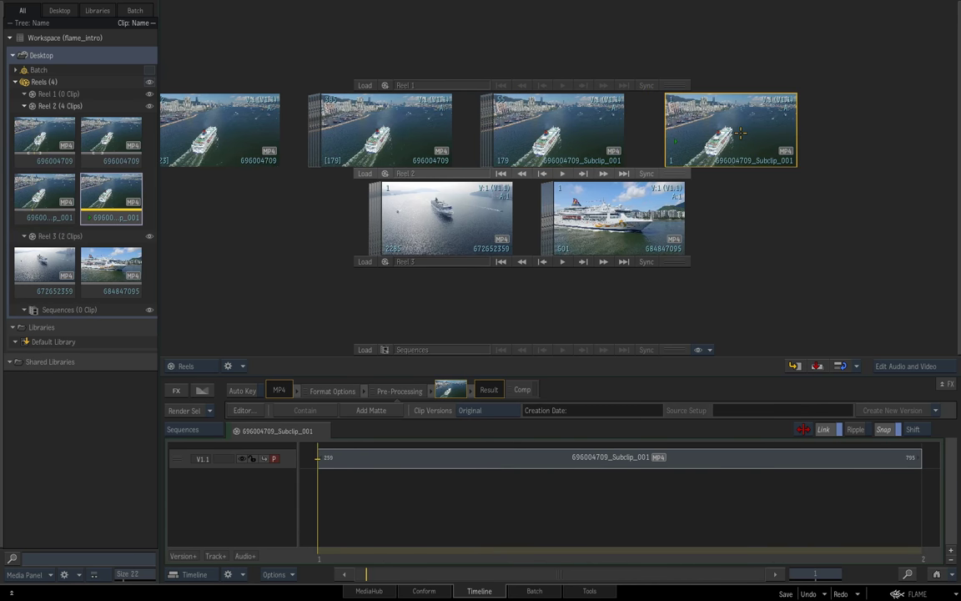
scroll(579, 146, left, 3)
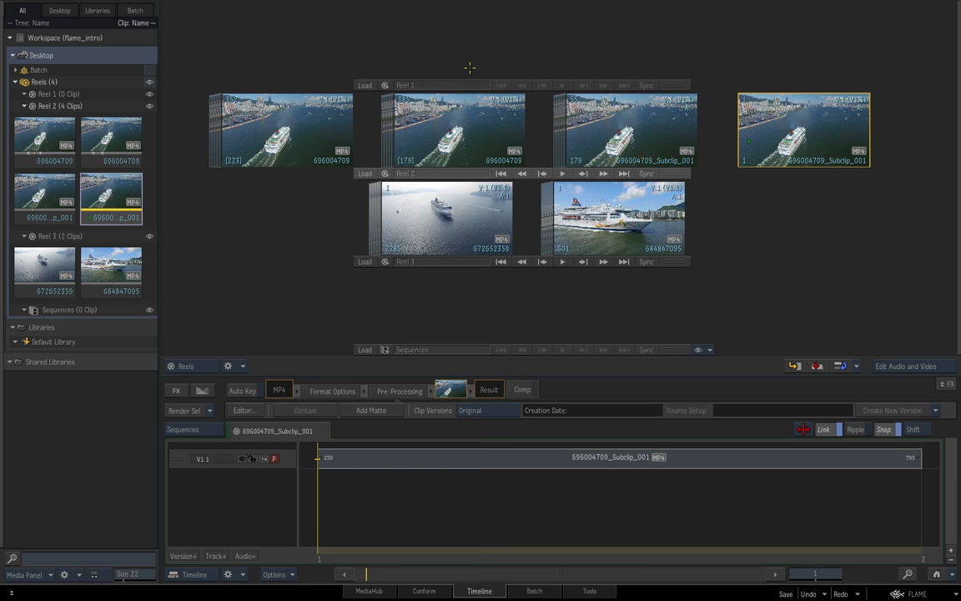
Rename the workspace's Desktop as ships
click(57, 55)
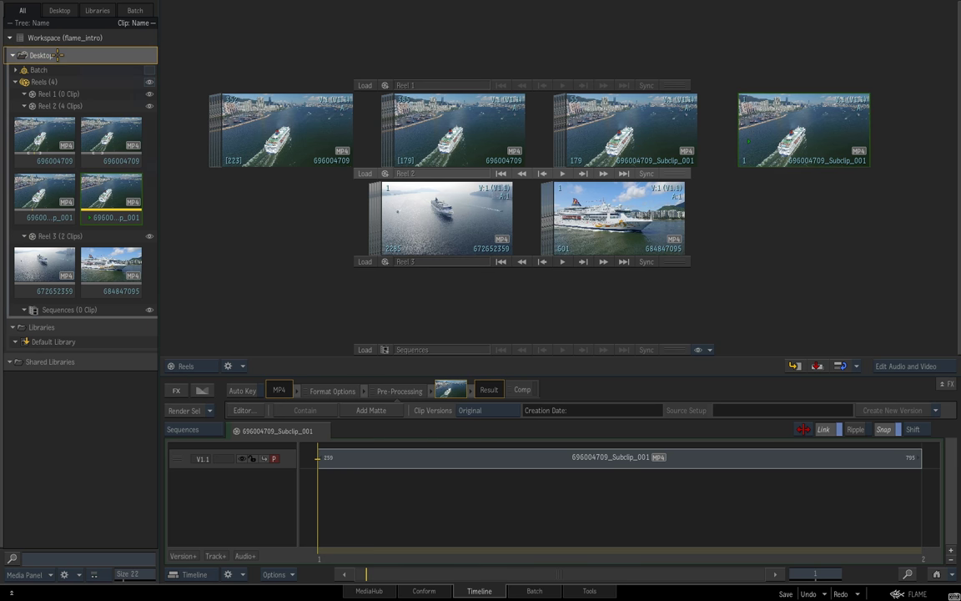
right_click(58, 55)
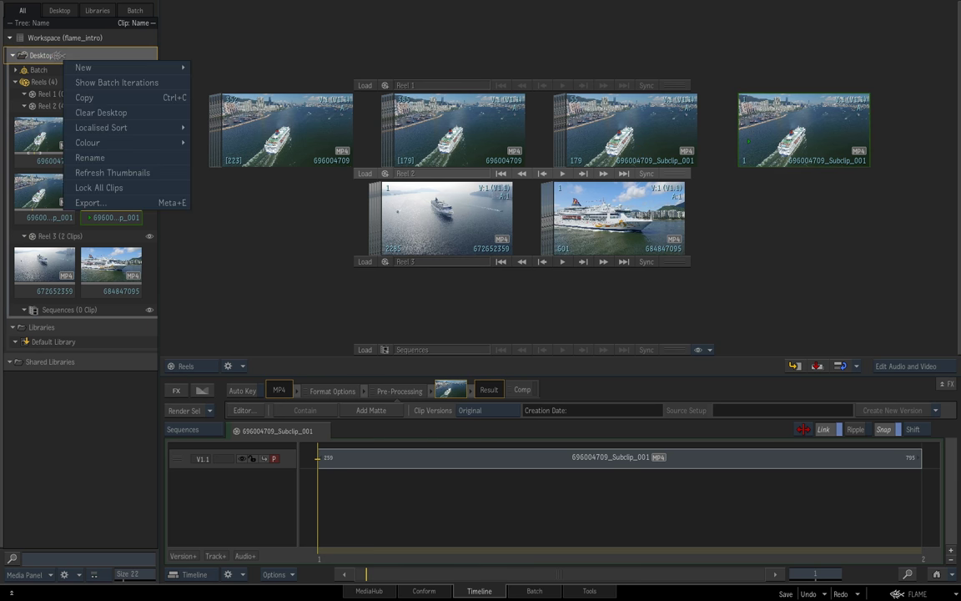
click(92, 157)
text(s)
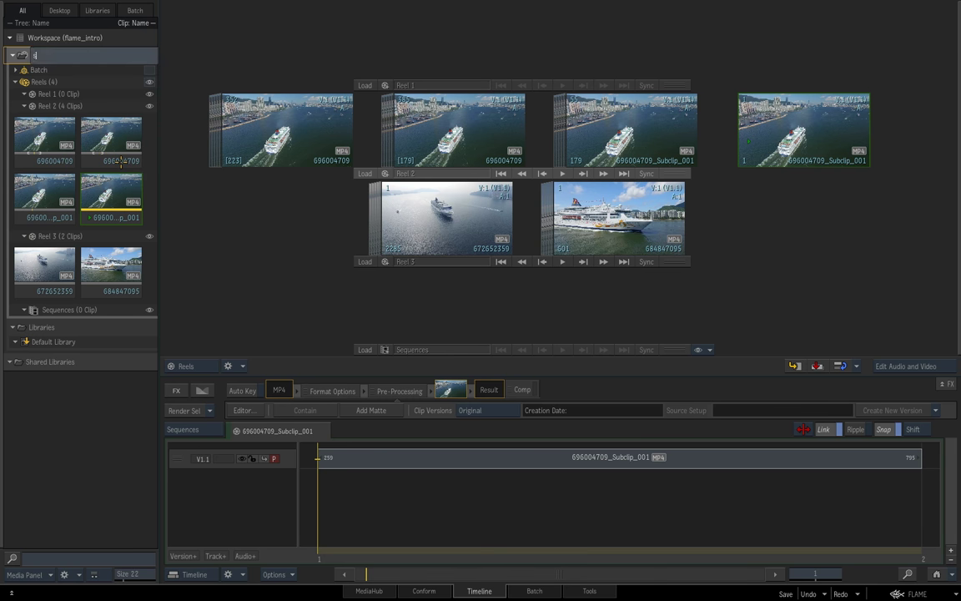
text(hips)
key(Return)
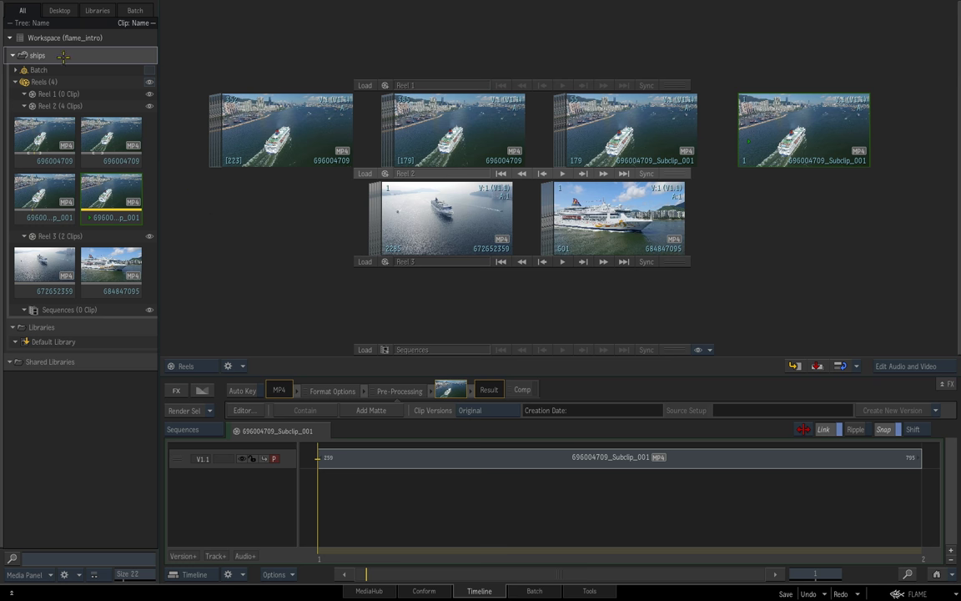
Reposition the first 696004709 clip on Reel 2, replacing the existing clip of the same name
mouse_move(298, 146)
mouse_down()
mouse_move(299, 54)
mouse_move(294, 126)
mouse_up()
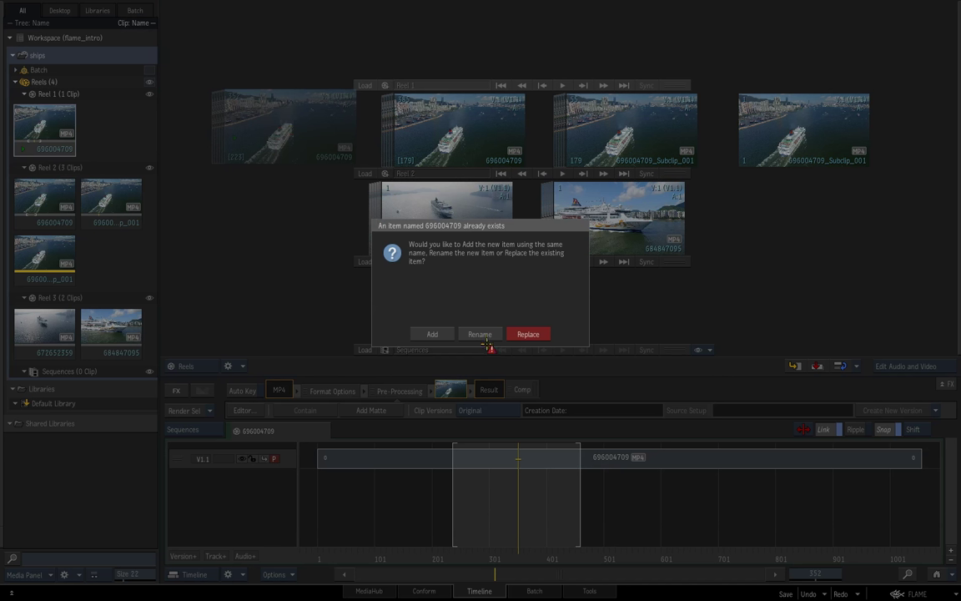
click(528, 334)
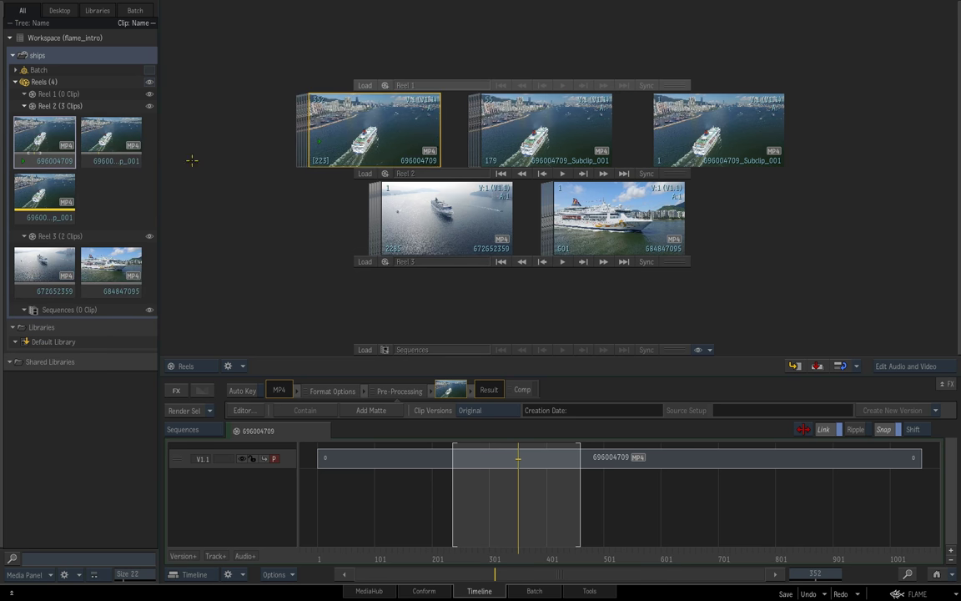
Copy the ships desktop into the Default Library, and expand the copy to check its reels before collapsing it again
drag(63, 55, 79, 342)
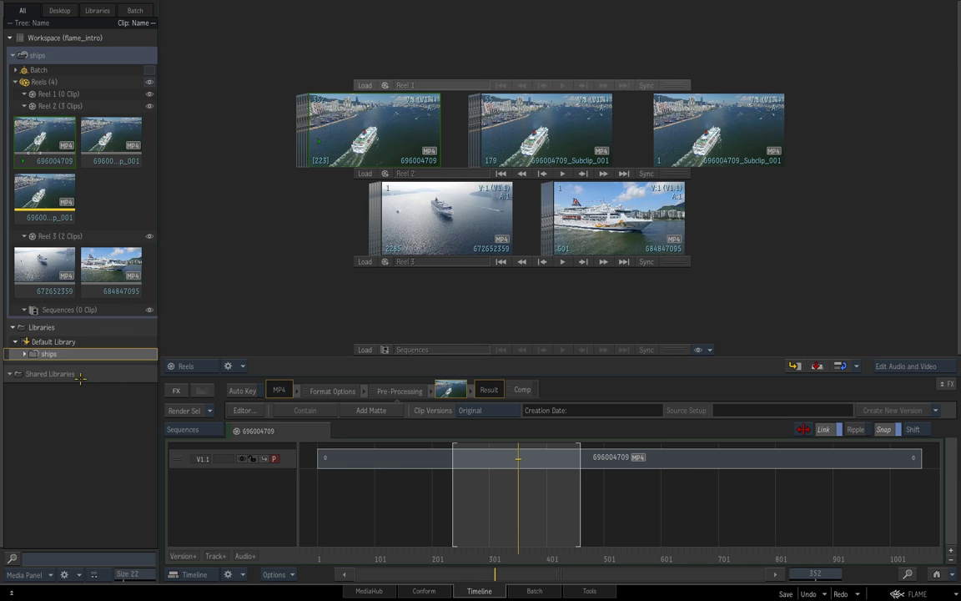
click(23, 354)
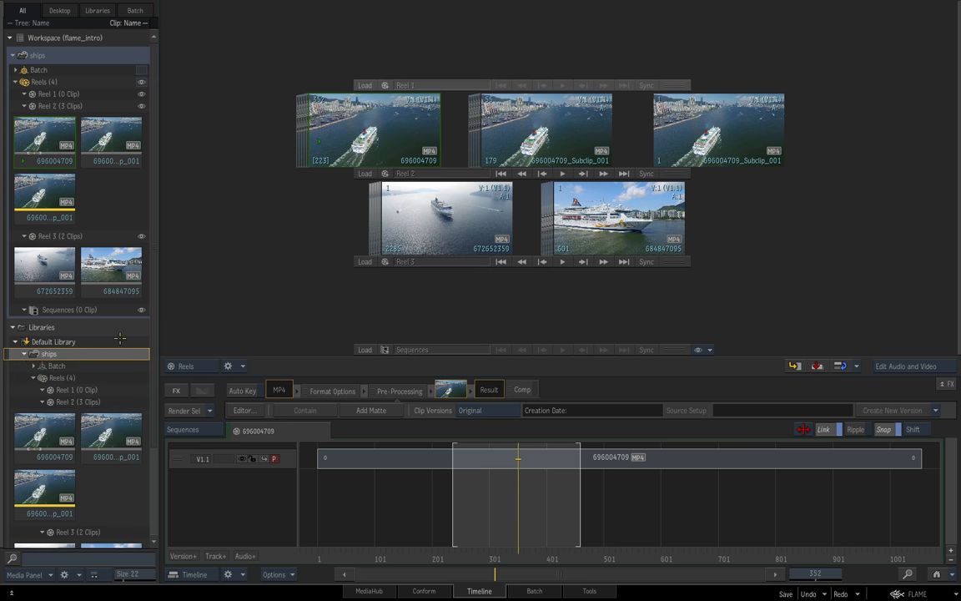
drag(150, 312, 138, 265)
click(25, 353)
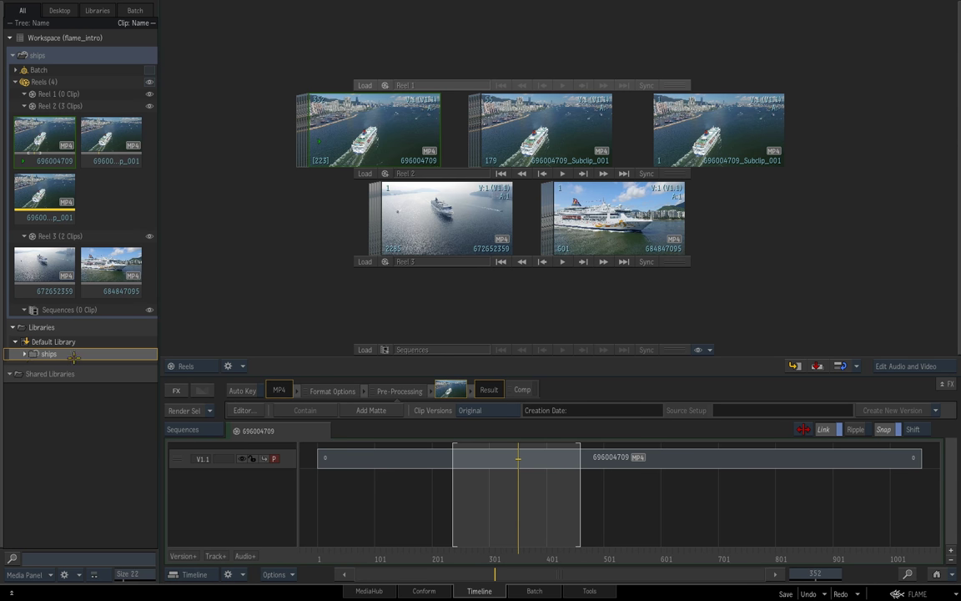
Clear the current desktop and restore the ships desktop from the Default Library
right_click(93, 55)
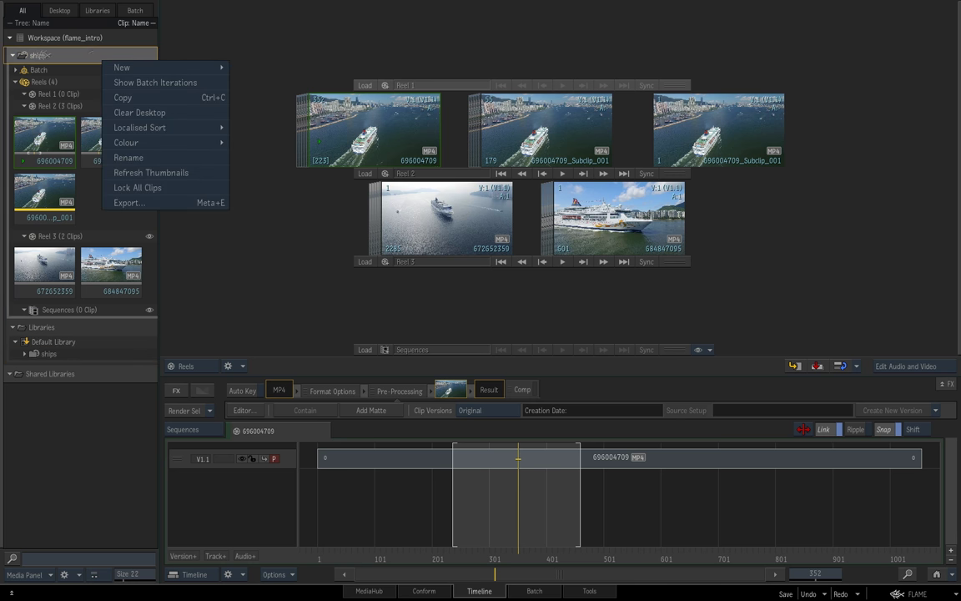
click(179, 114)
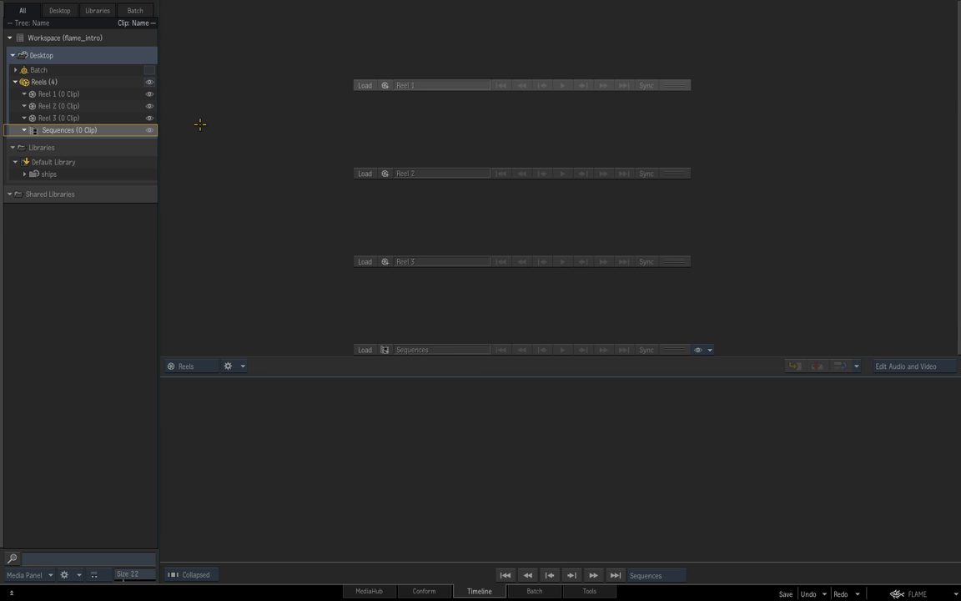
click(51, 174)
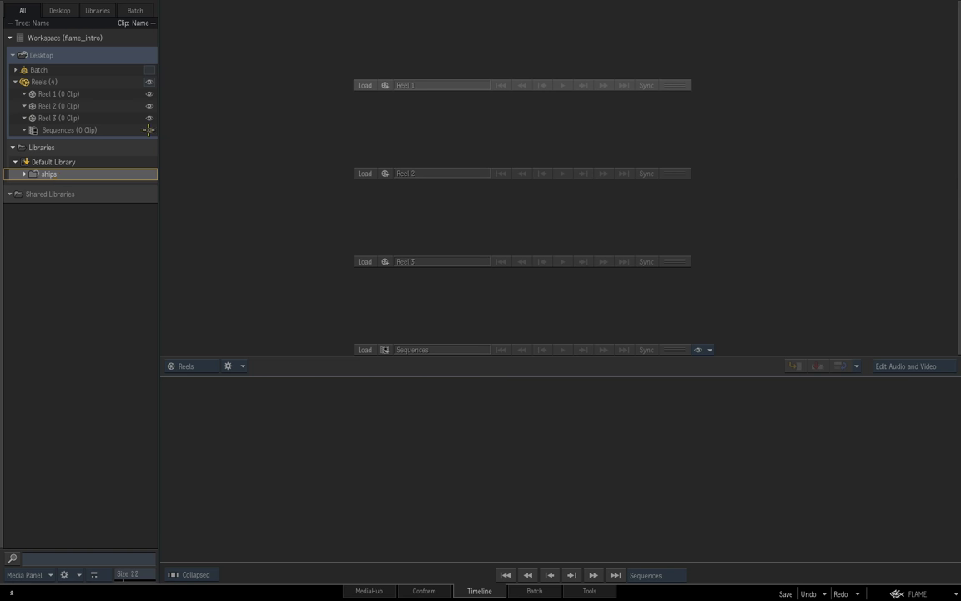
drag(42, 174, 281, 126)
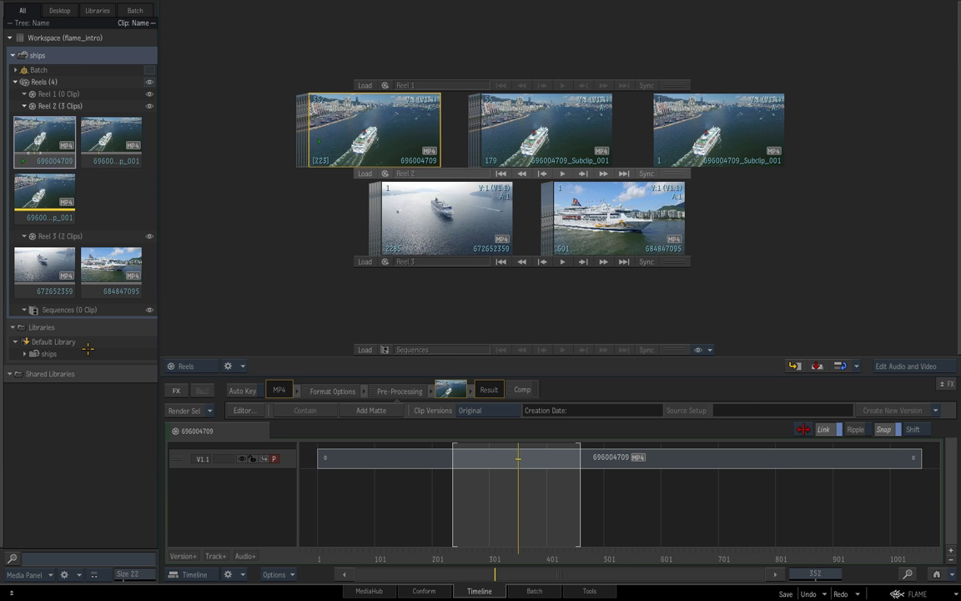
Save the desktop as ships to the Default Library, replacing the existing saved desktop
click(783, 591)
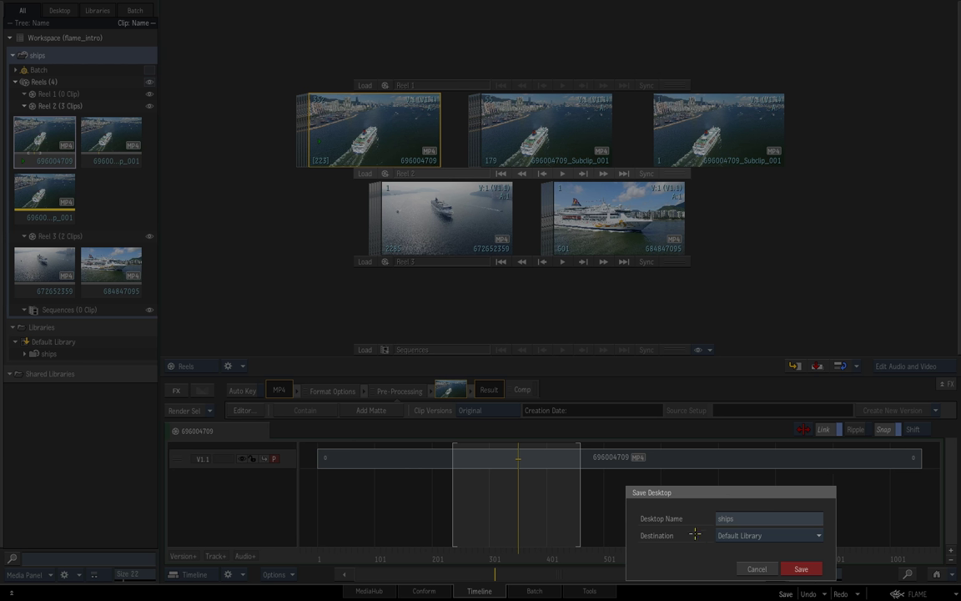
click(788, 536)
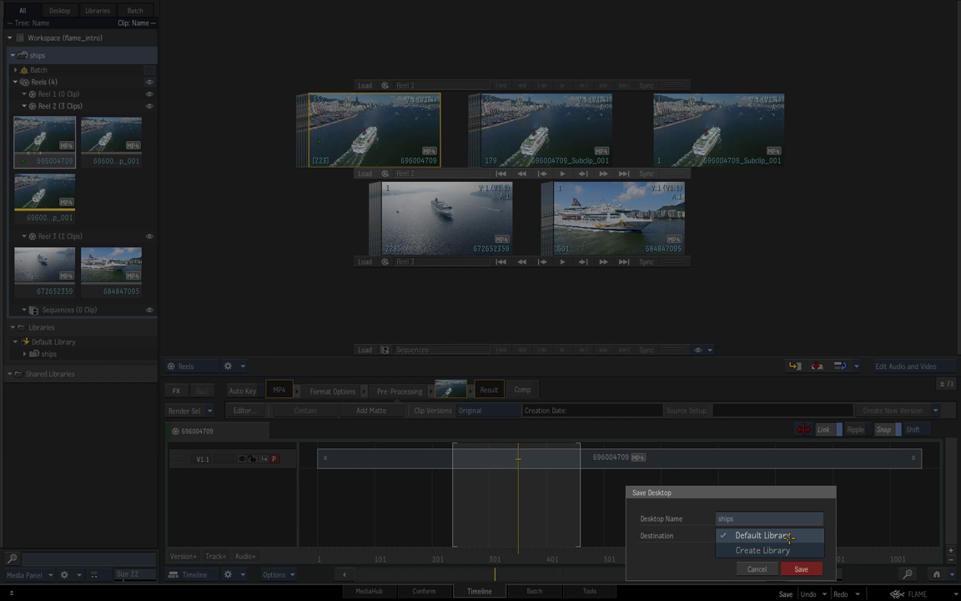
click(789, 536)
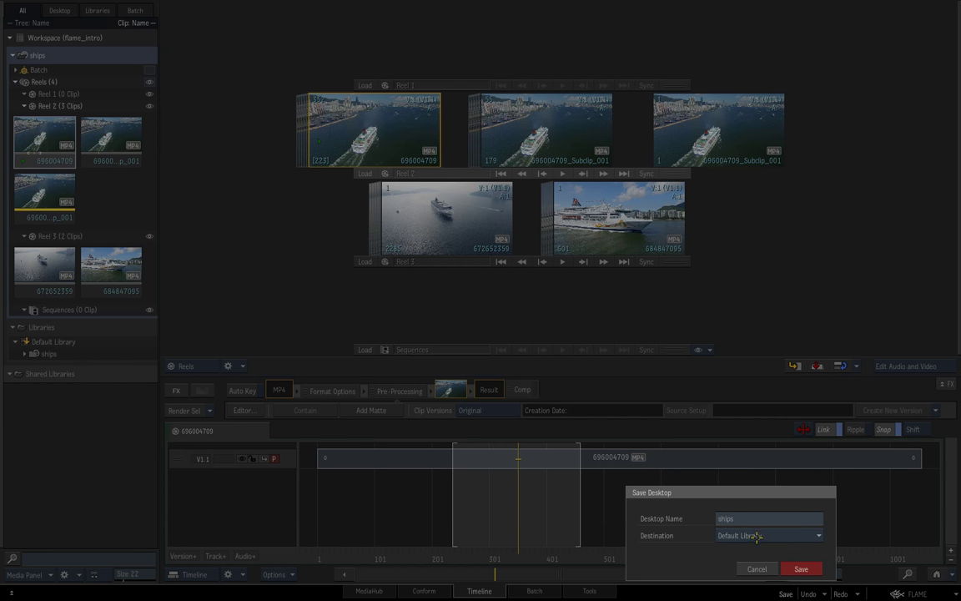
click(809, 569)
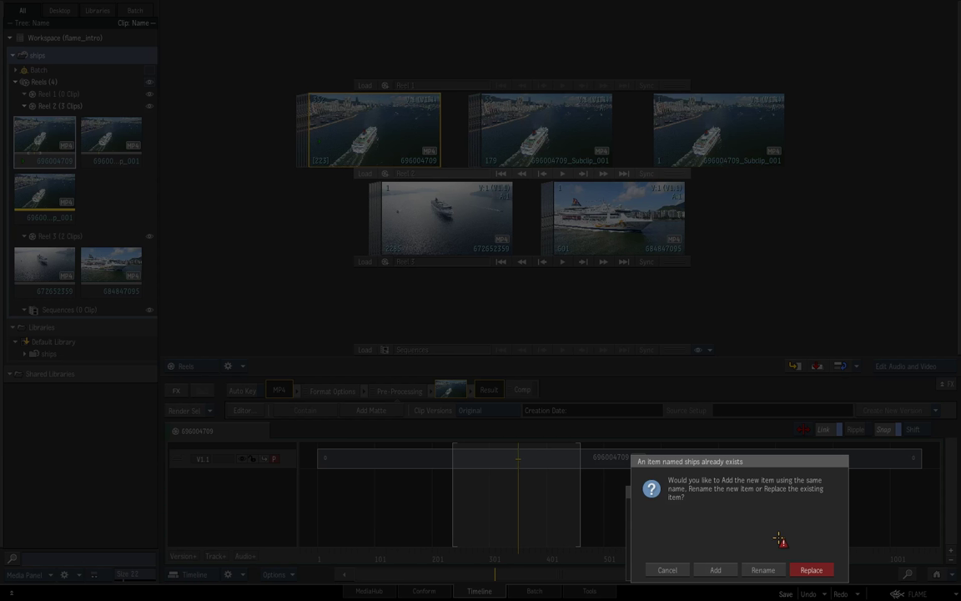
click(823, 569)
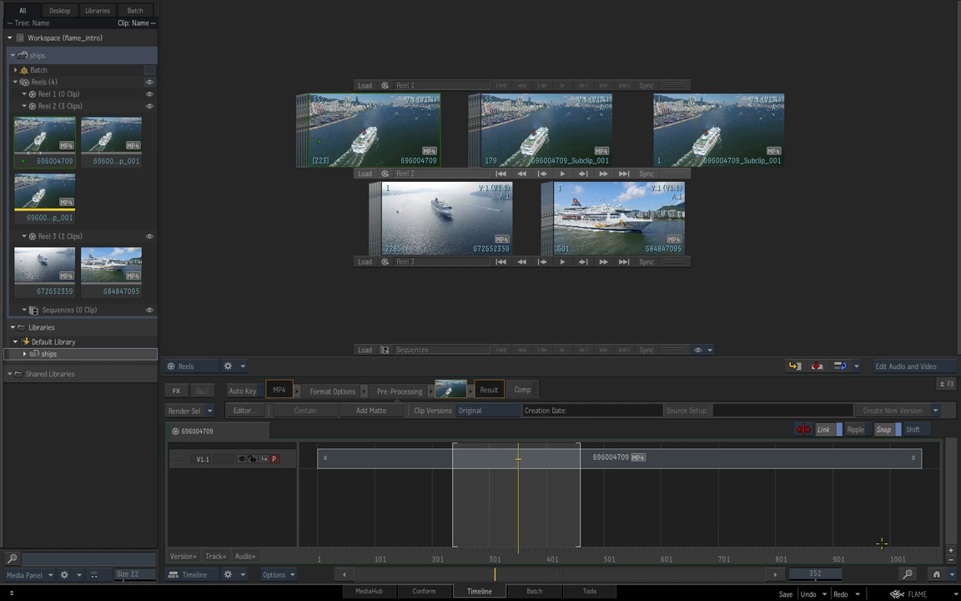
Save the whole project from the application's main commands
click(932, 593)
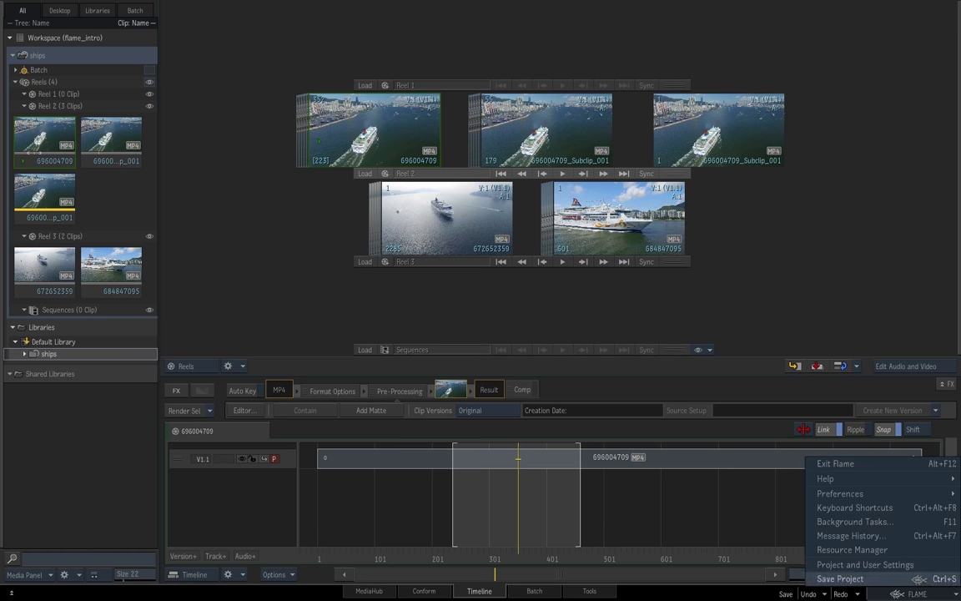
click(918, 578)
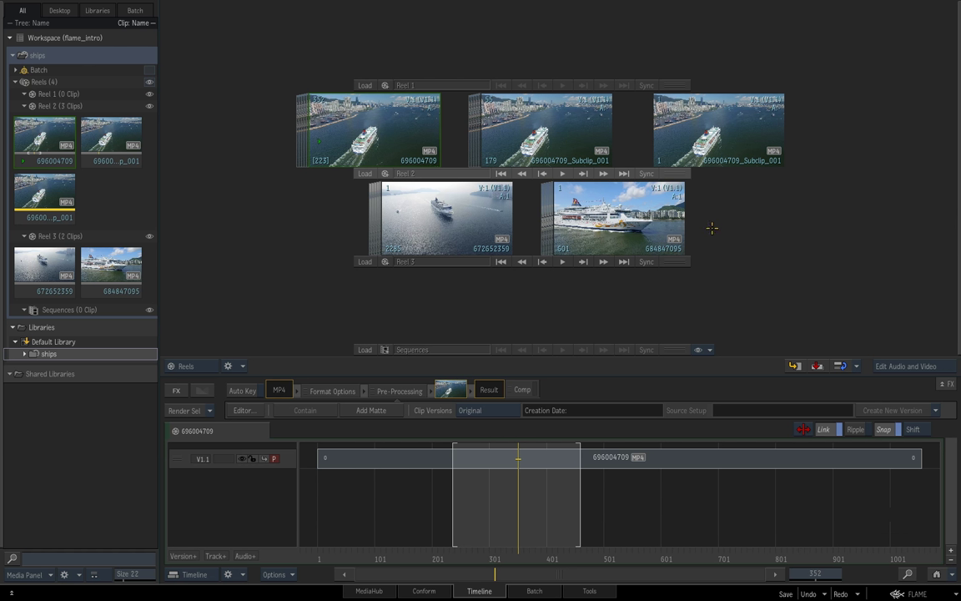
key(ctrl+s)
Copy clip 696004709 from Reel 2 into the Default Library and save the project
drag(356, 105, 96, 347)
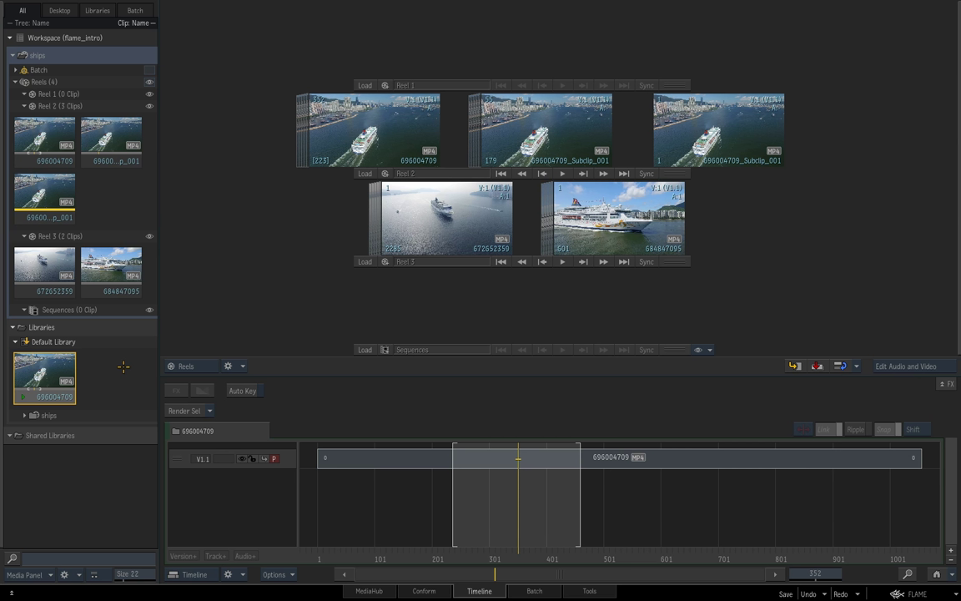
key(ctrl+s)
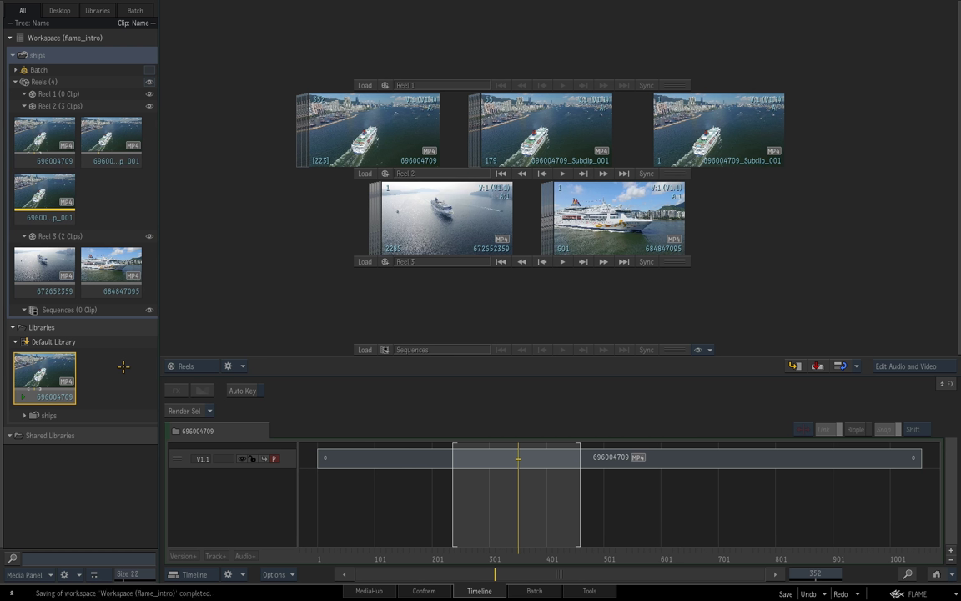